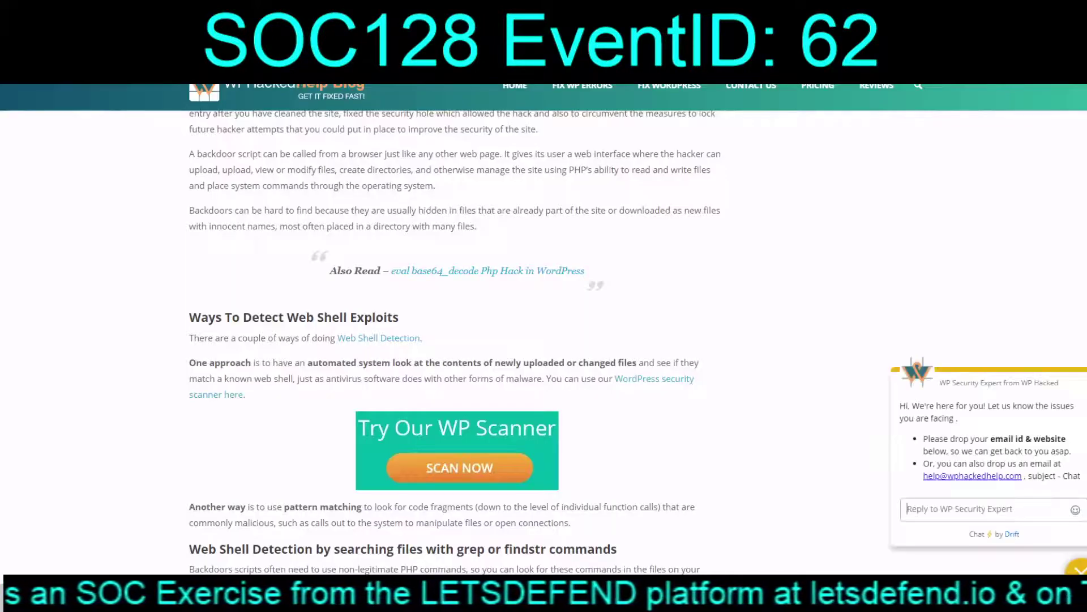
Review the Web Shell PHP Exploit article's sections on finding, detecting and preventing web shells, and close the article
scroll(447, 328, "up", 7)
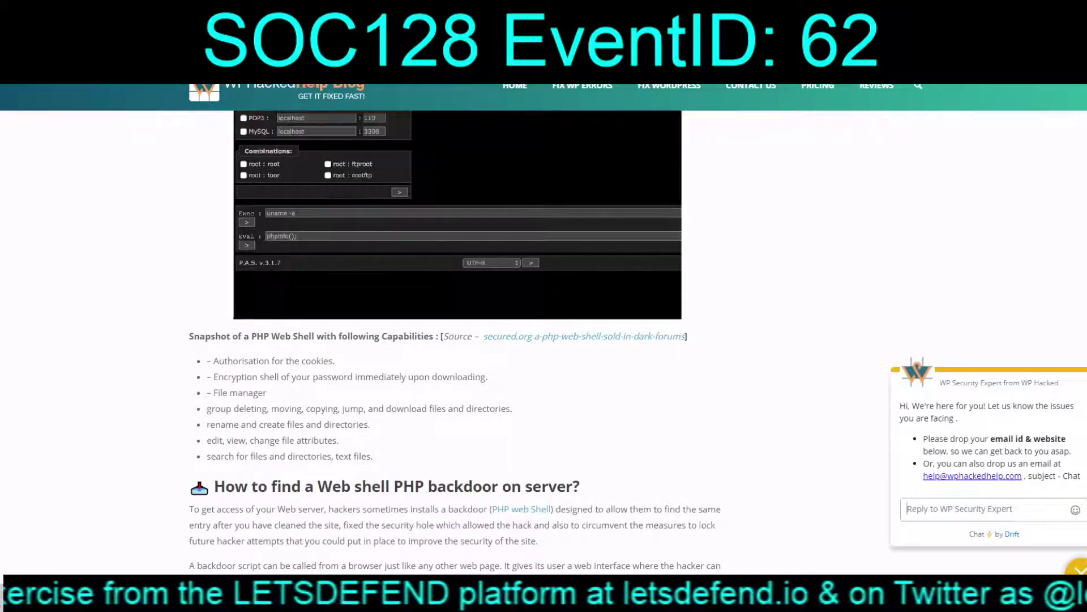
scroll(456, 340, "down", 4)
scroll(456, 339, "down", 6)
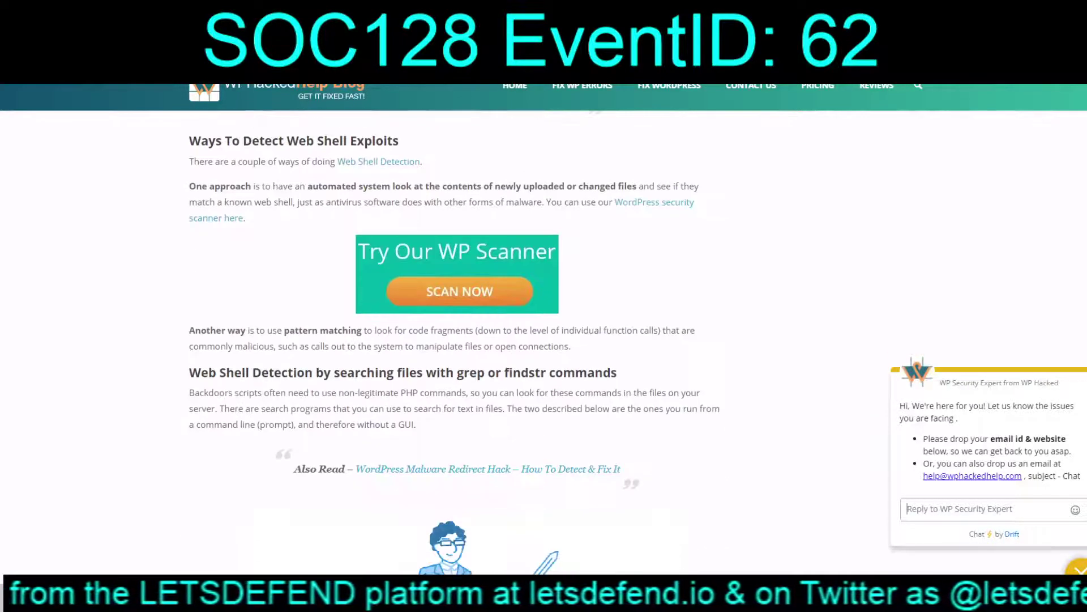
scroll(456, 340, "down", 6)
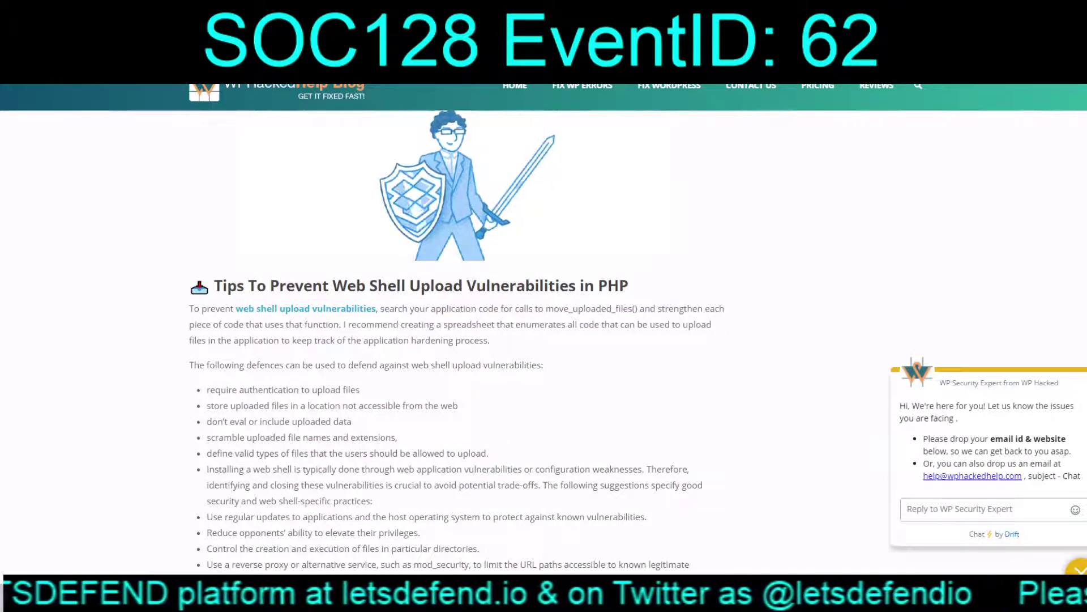
scroll(456, 340, "up", 15)
scroll(456, 340, "up", 20)
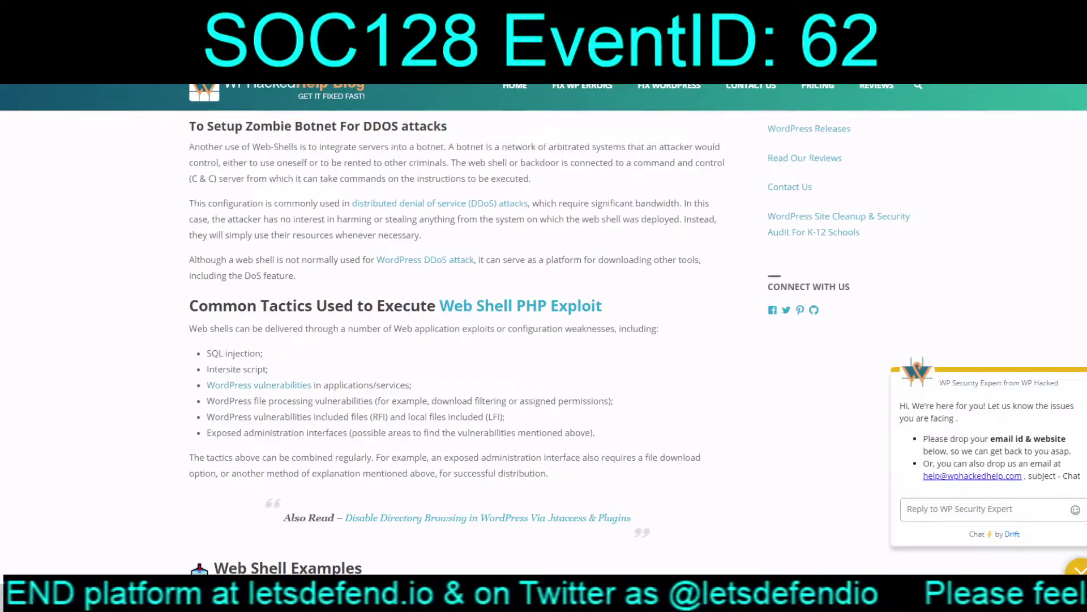
scroll(456, 340, "up", 5)
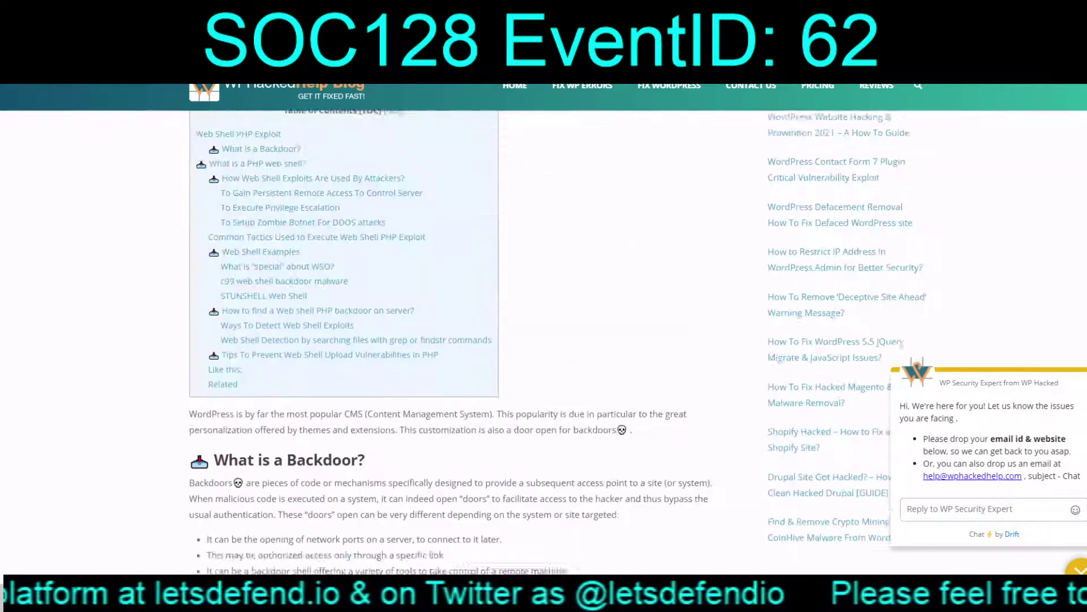
scroll(456, 340, "up", 8)
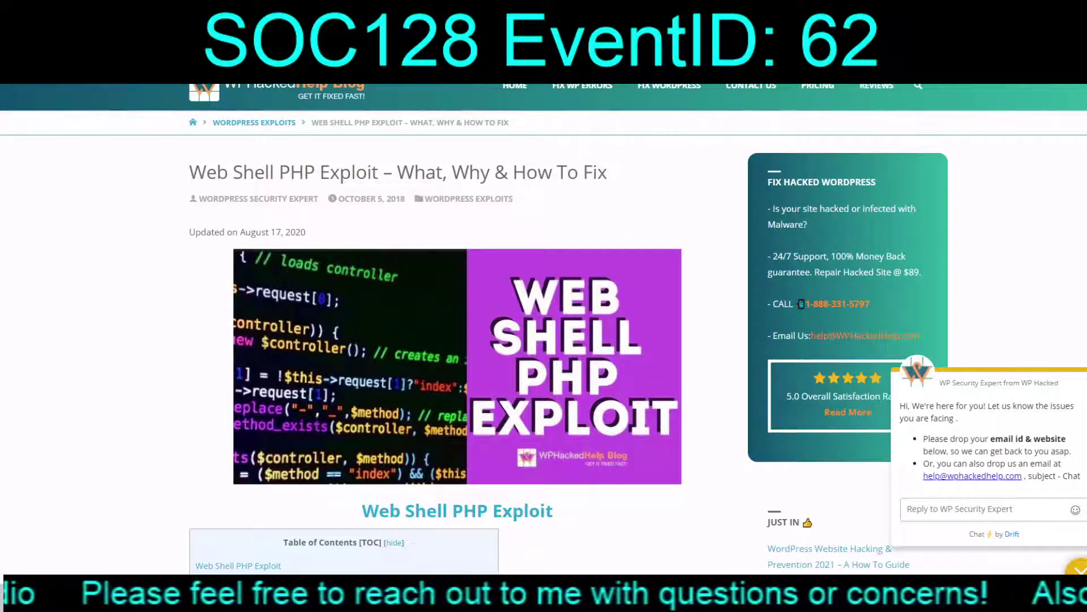
key("ctrl+w")
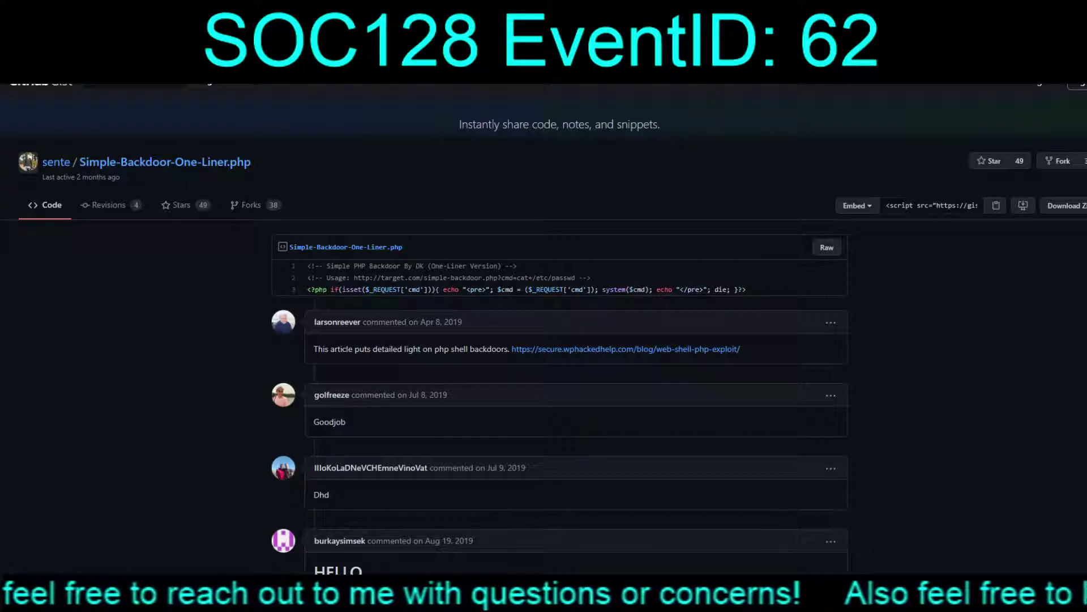
Close the Simple-Backdoor-One-Liner.php gist and read the web shell article's sections on PHP's system() and exec() functions
key("ctrl+w")
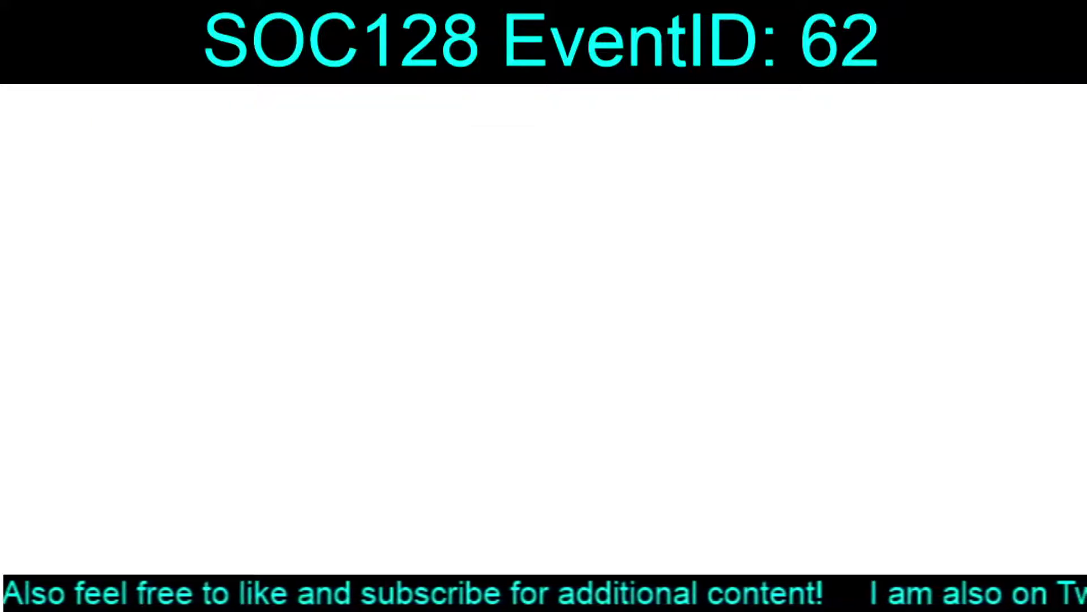
scroll(473, 340, "down", 3)
scroll(474, 340, "down", 7)
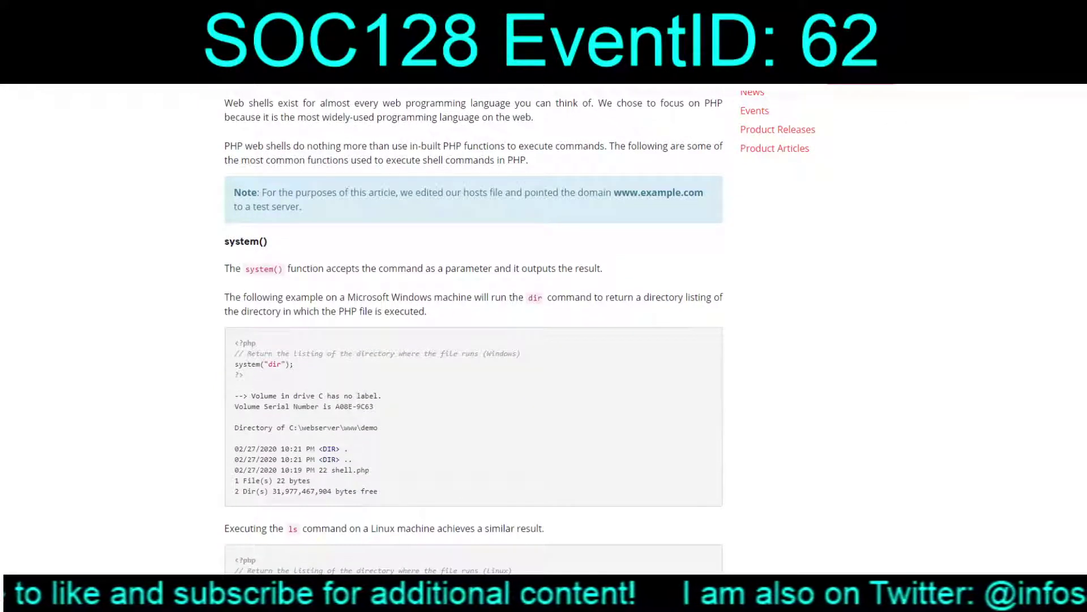
scroll(474, 340, "down", 5)
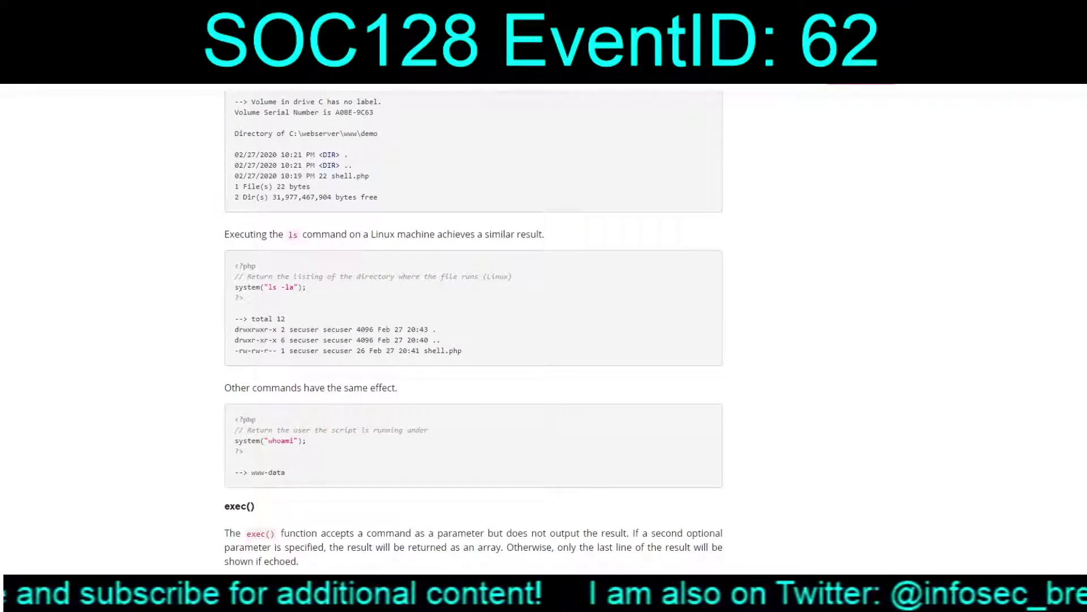
scroll(473, 340, "down", 1)
scroll(473, 340, "down", 5)
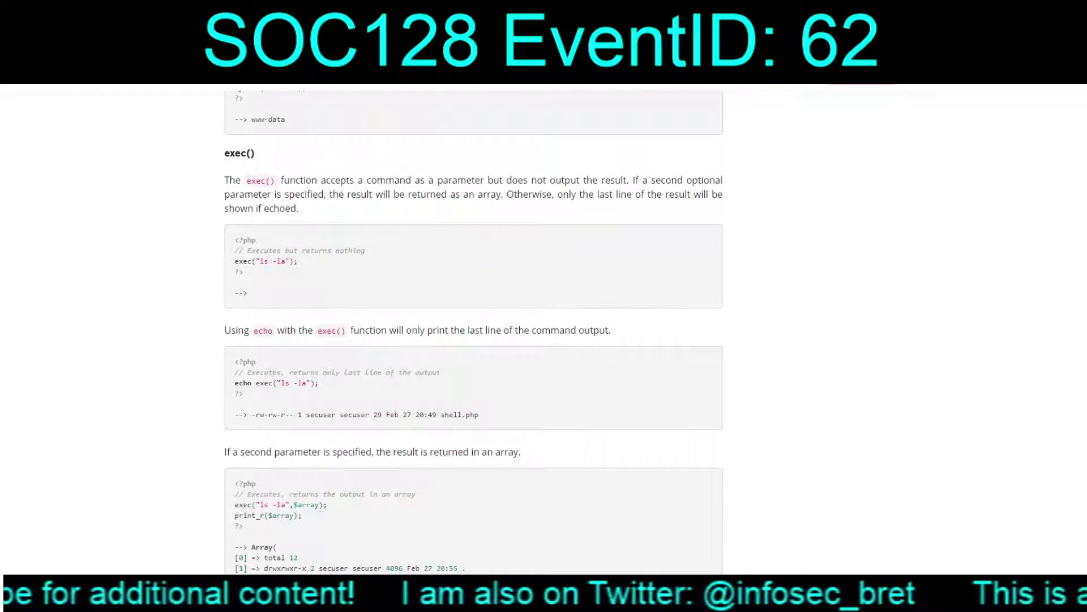
Return to the log search and inspect raw logs of entries with source address 172.16.20.4
key("ctrl+tab")
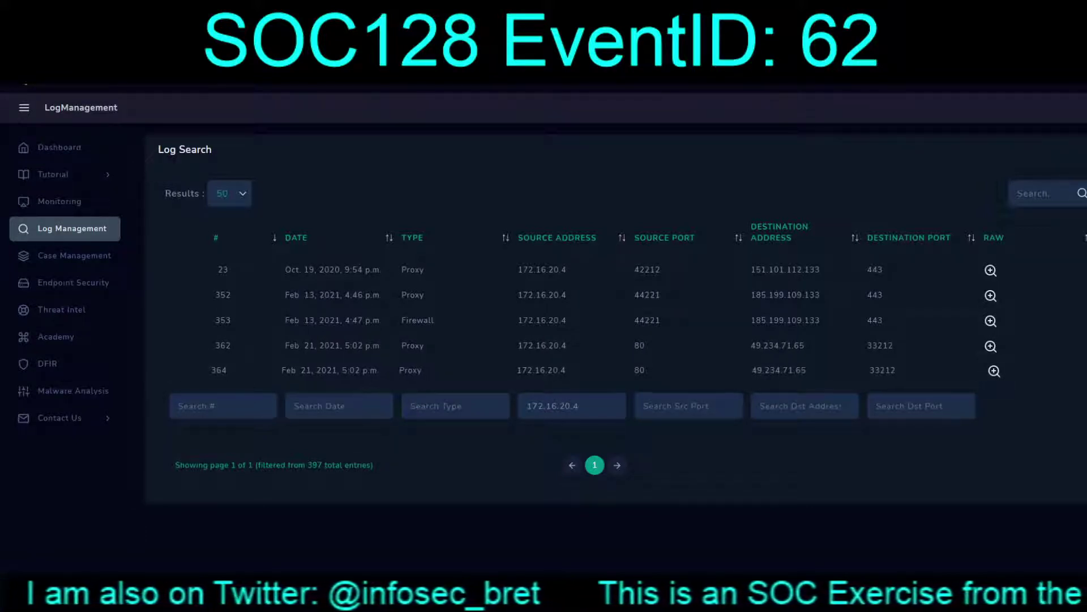
left_click(995, 371)
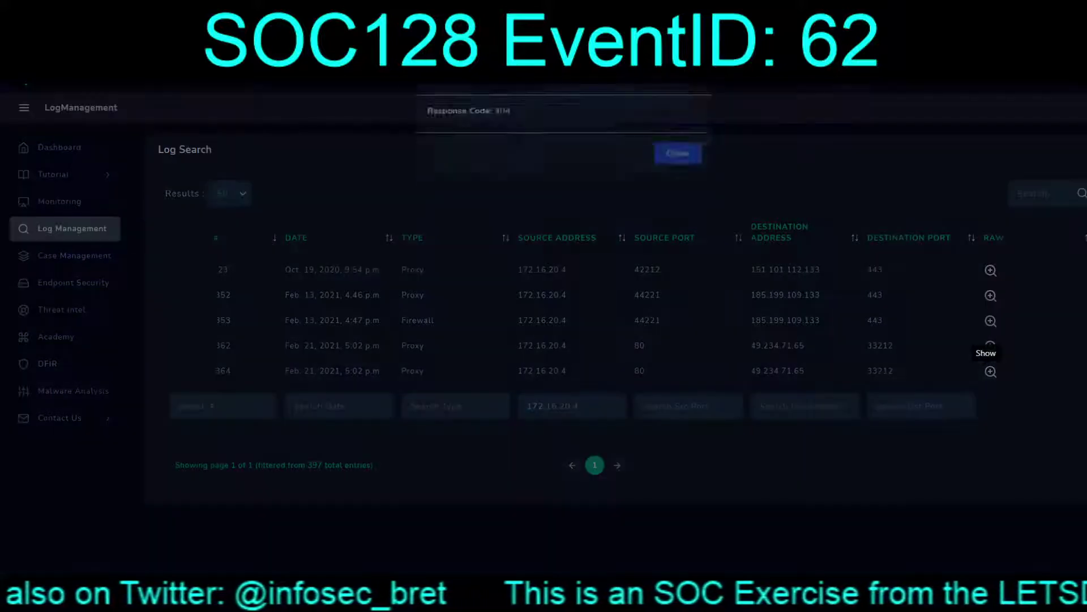
key("Escape")
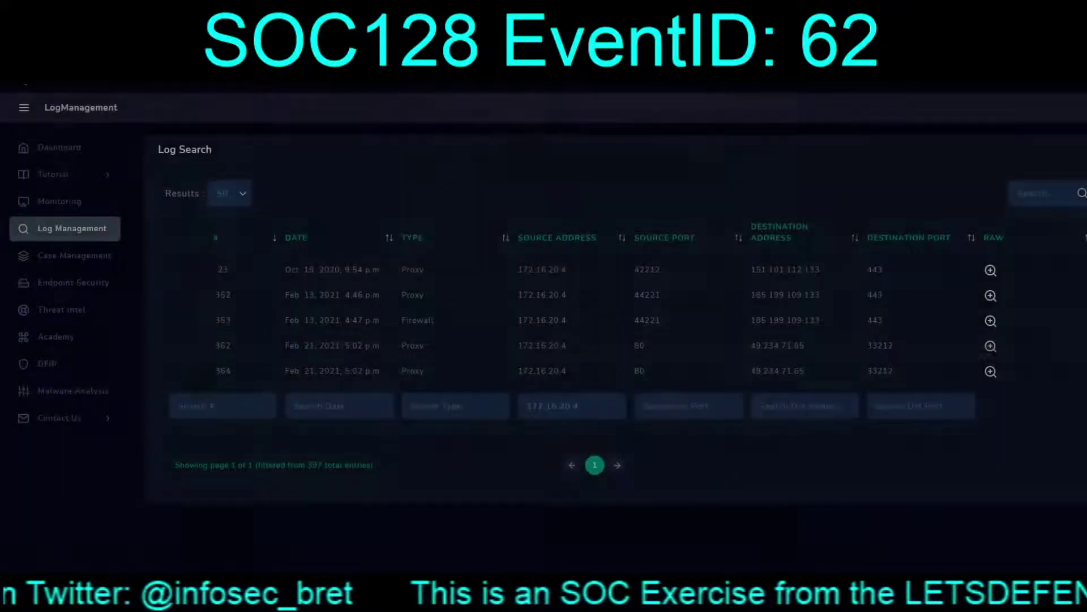
left_click(990, 321)
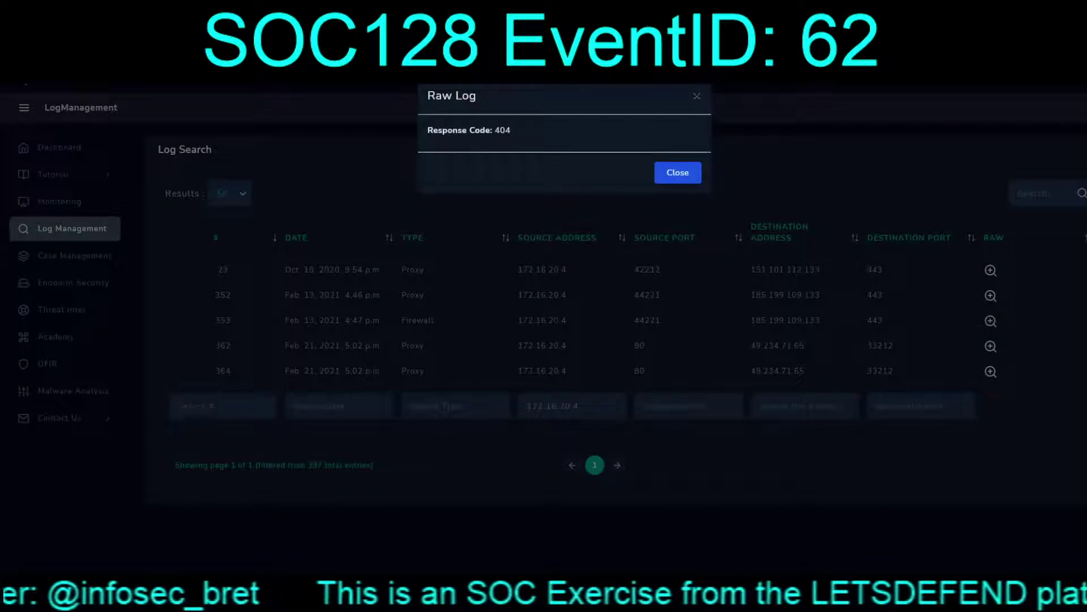
key("Escape")
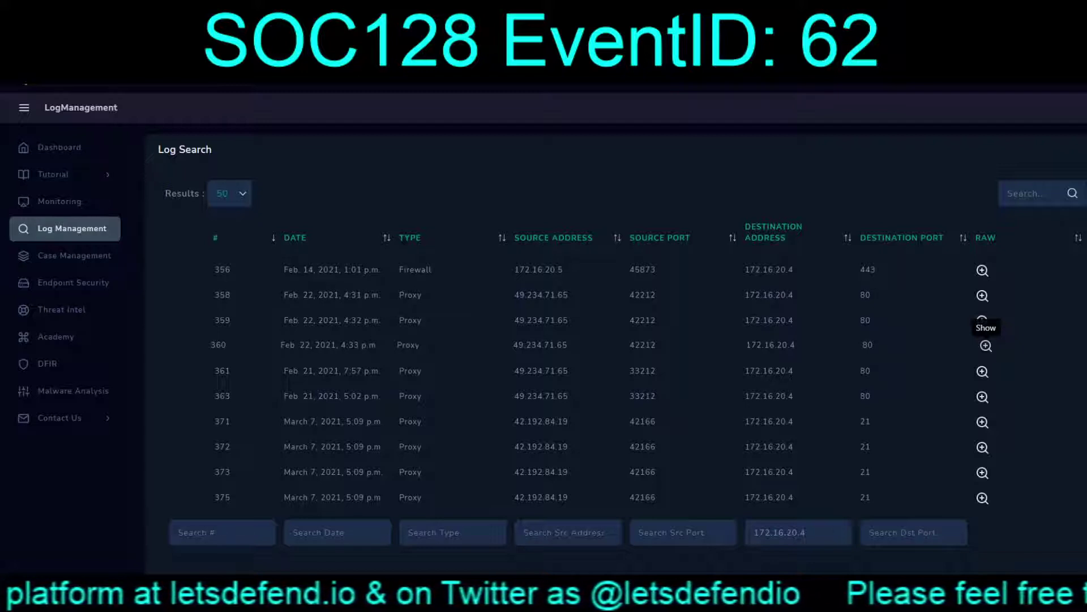
Inspect the raw logs of entries 360, 359 and 358 with destination address 172.16.20.4
left_click(986, 346)
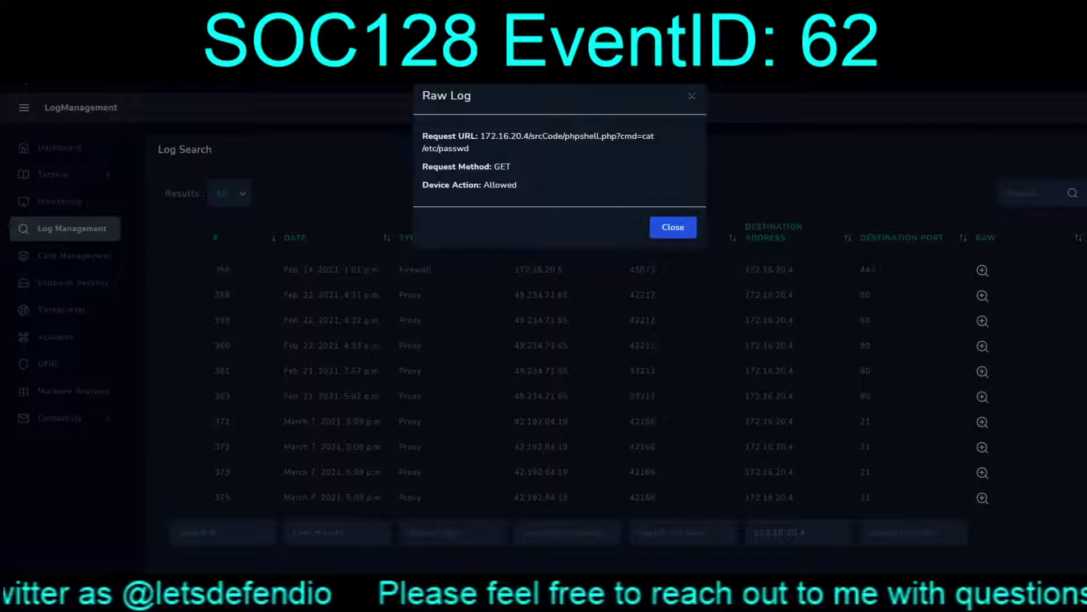
left_click(672, 226)
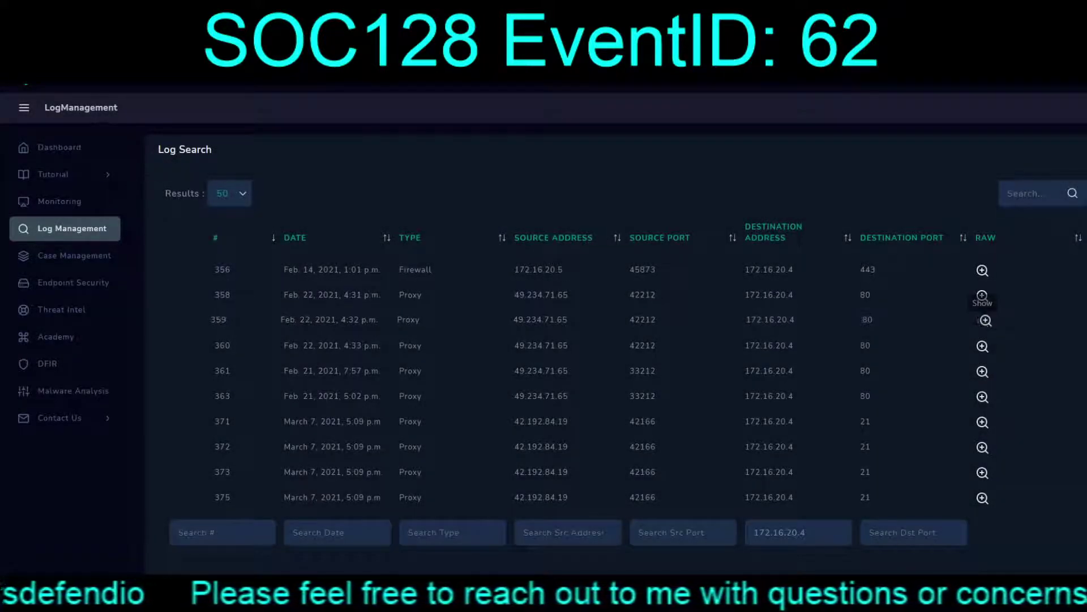
left_click(983, 346)
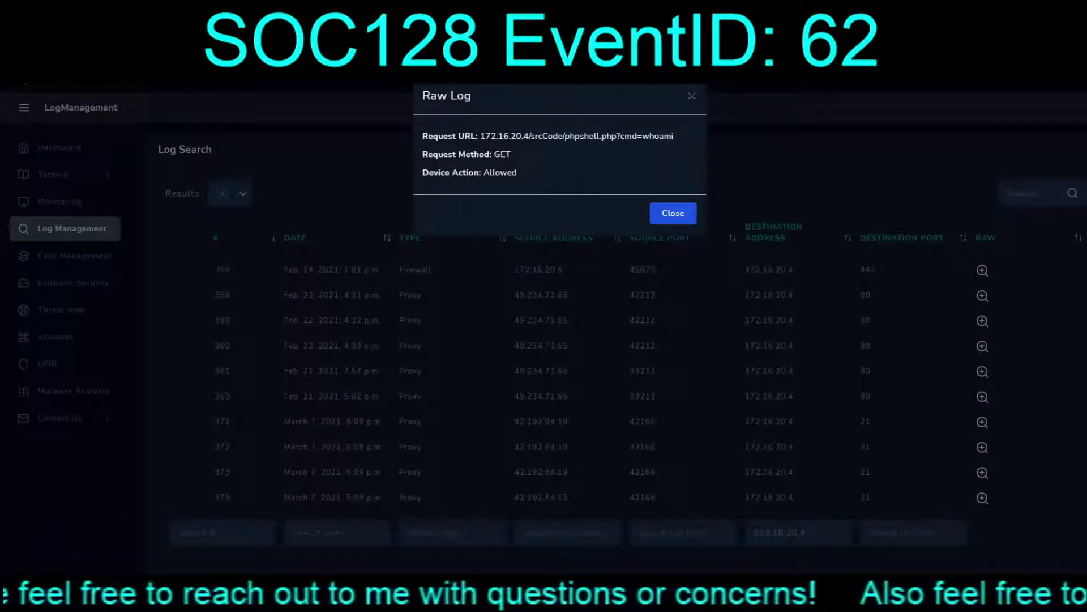
left_click(673, 213)
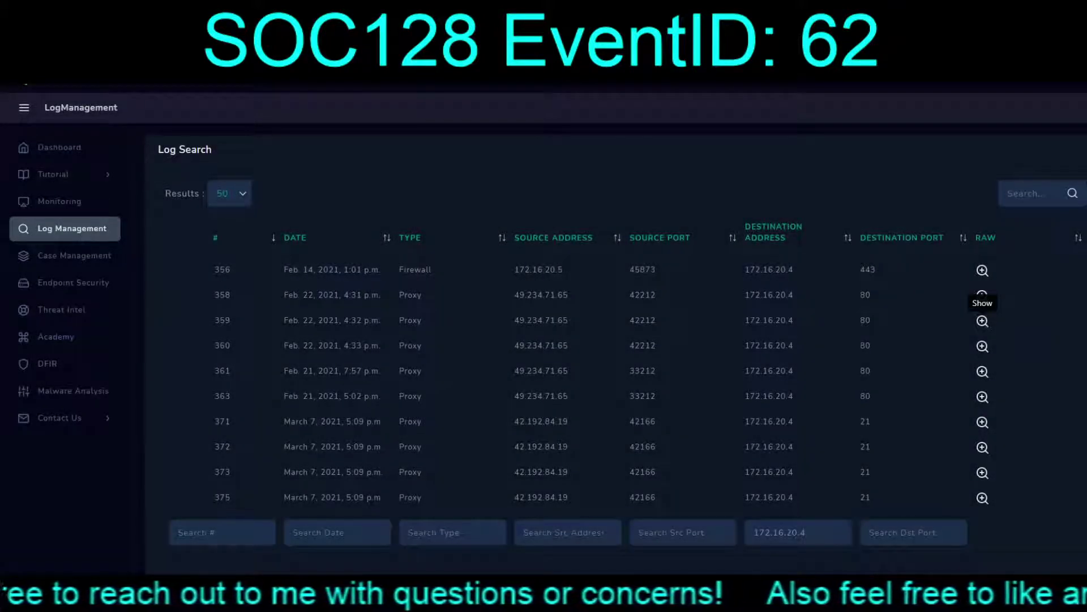
left_click(983, 295)
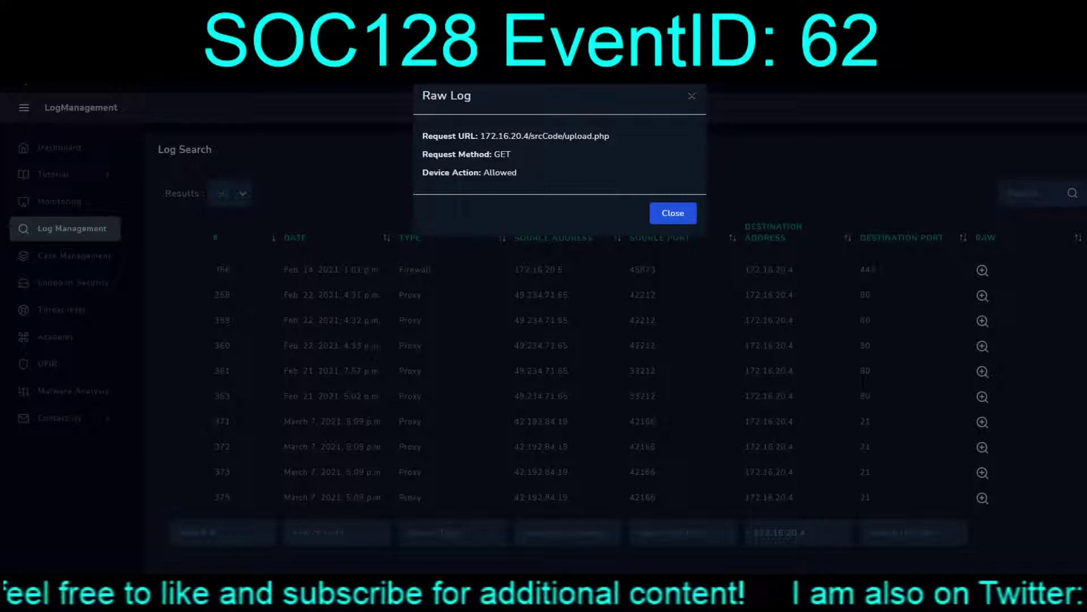
left_click(673, 213)
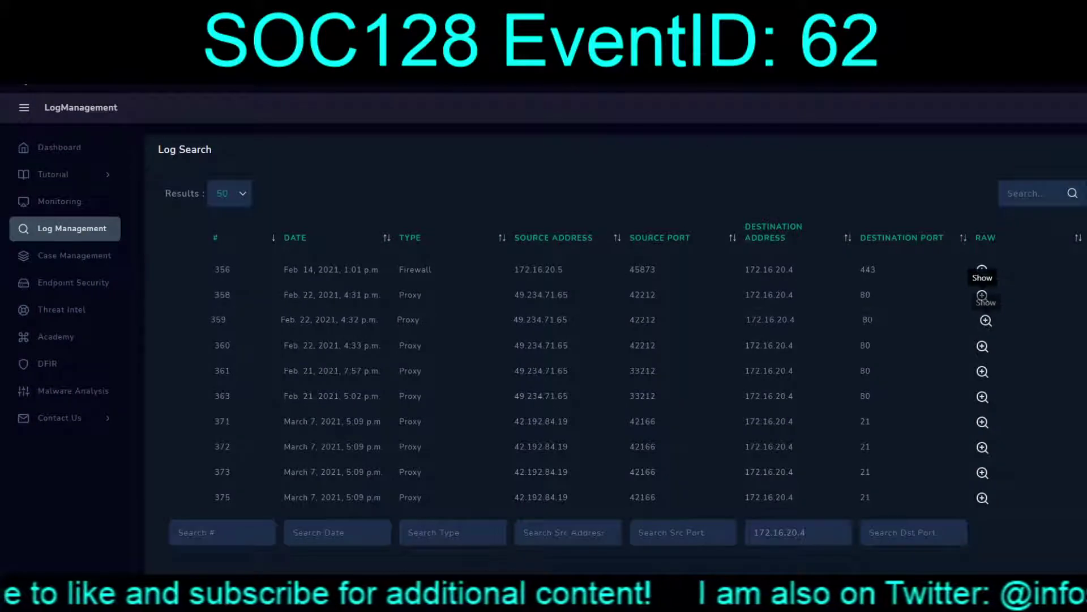
Recheck the raw logs of entries 359 and 360 to follow the order of the web shell requests
left_click(983, 295)
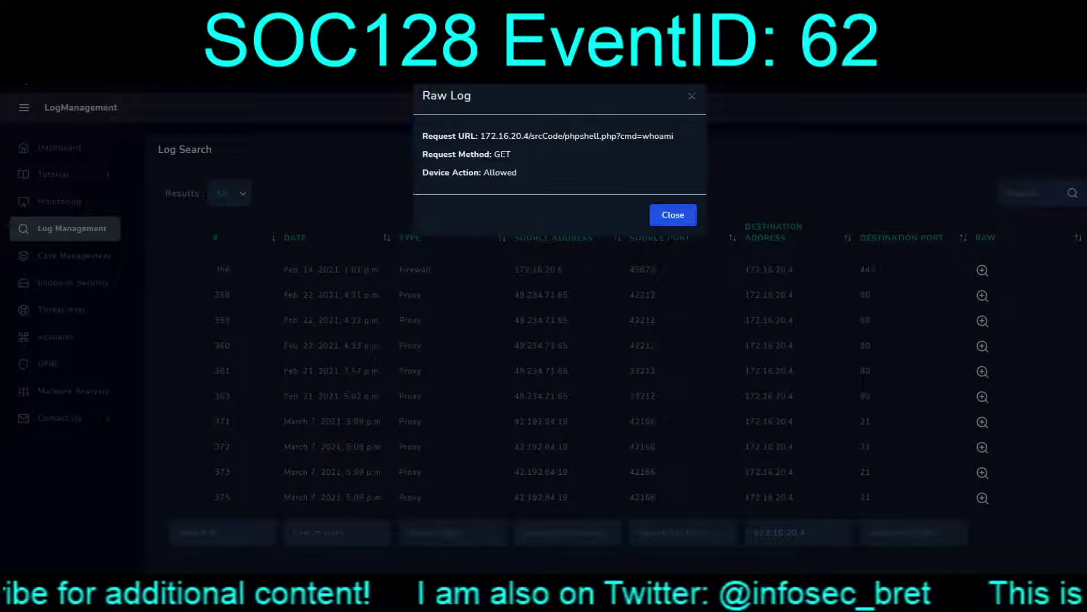
left_click(673, 214)
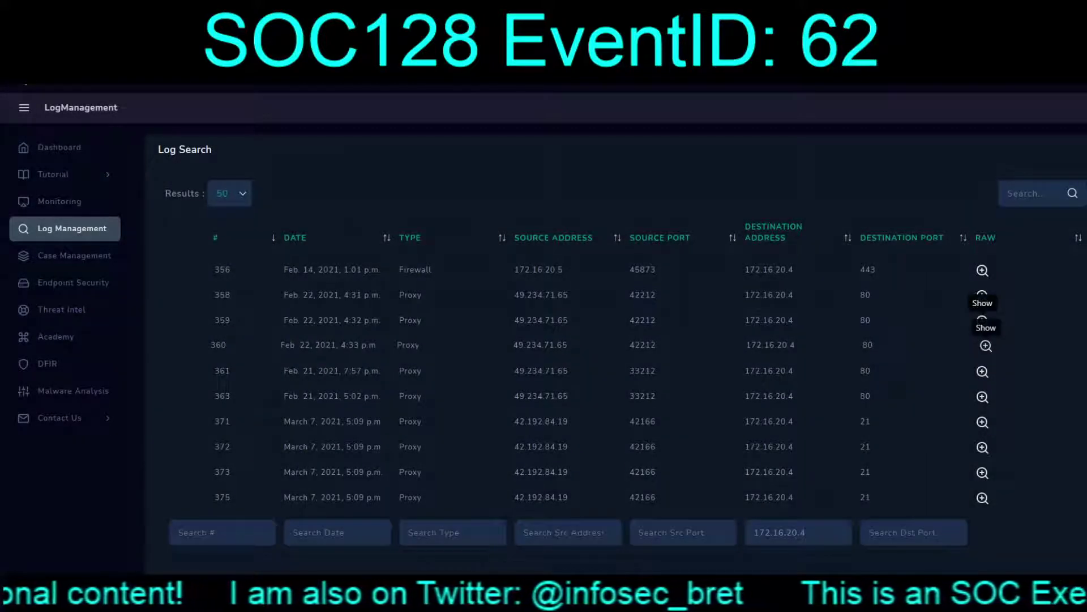
left_click(986, 346)
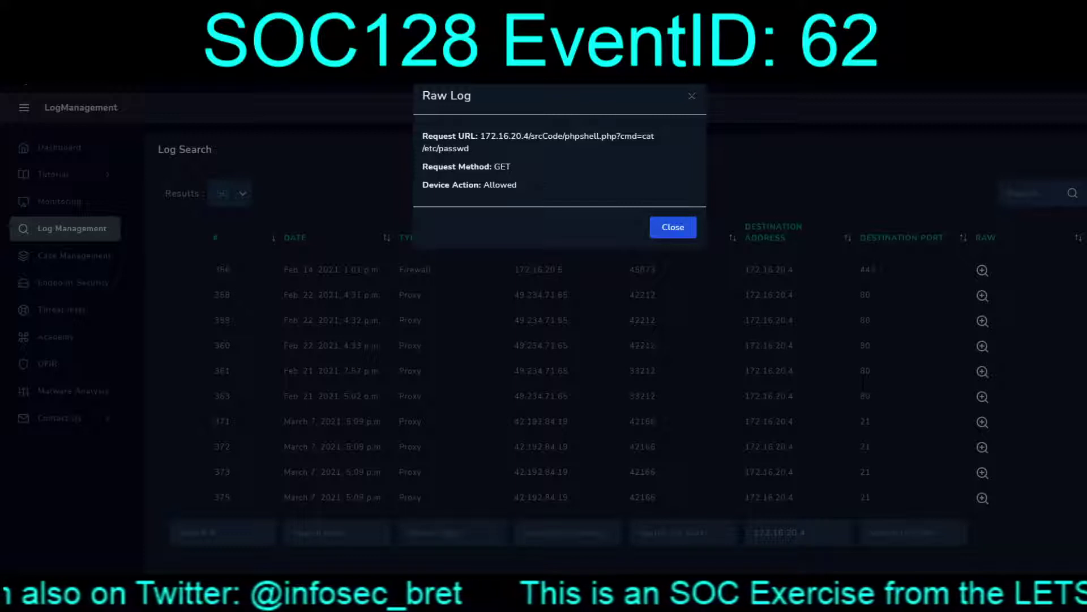
left_click(673, 227)
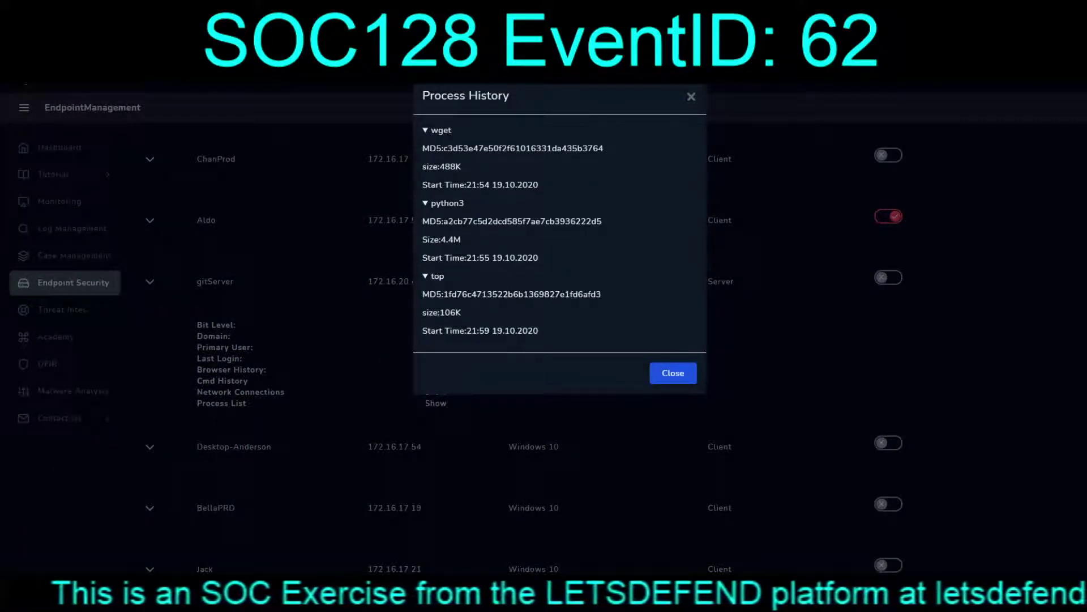
Close gitServer's process list and compare its command history with the raw logs of entries 359 and 360
left_click(673, 373)
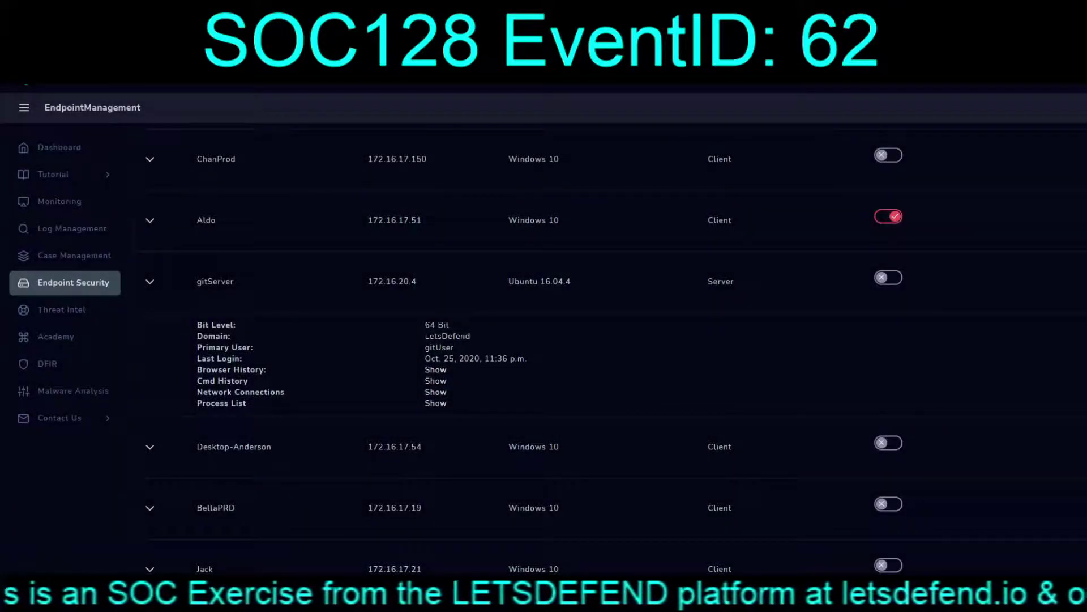
left_click(436, 380)
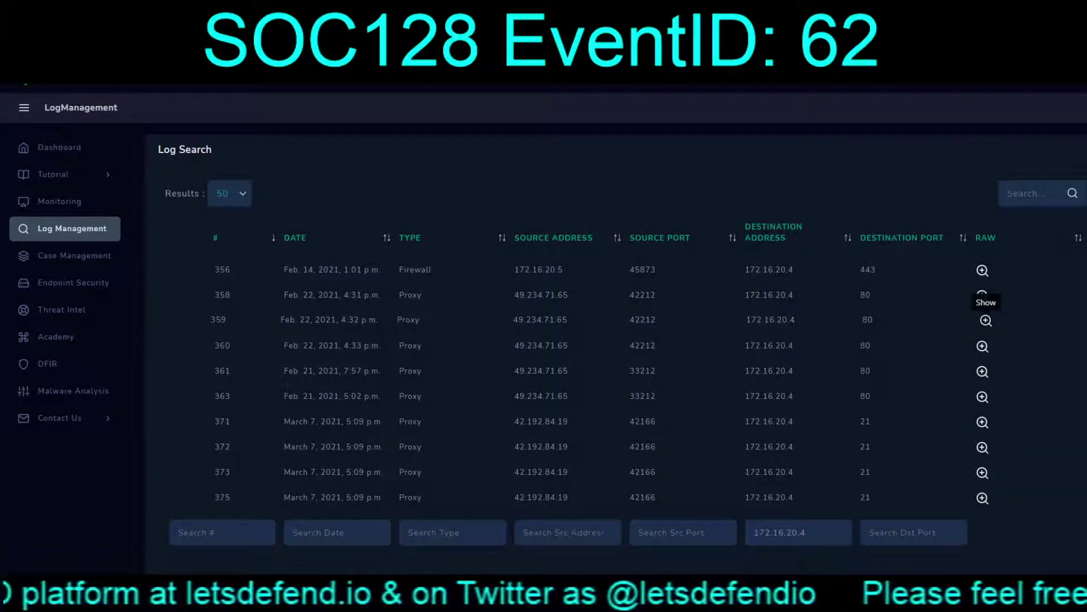
left_click(982, 320)
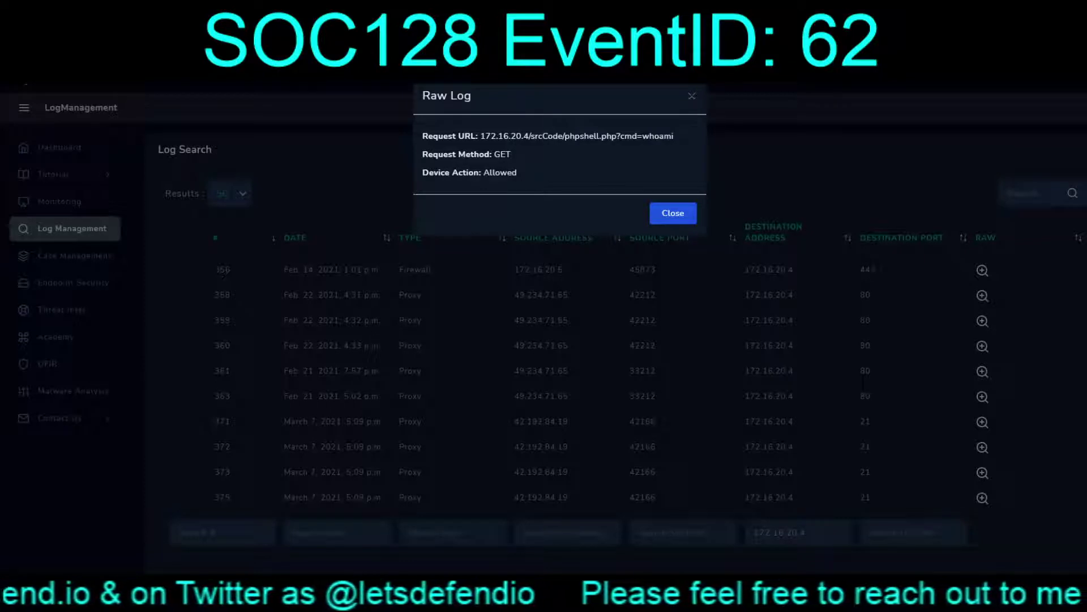
left_click(673, 213)
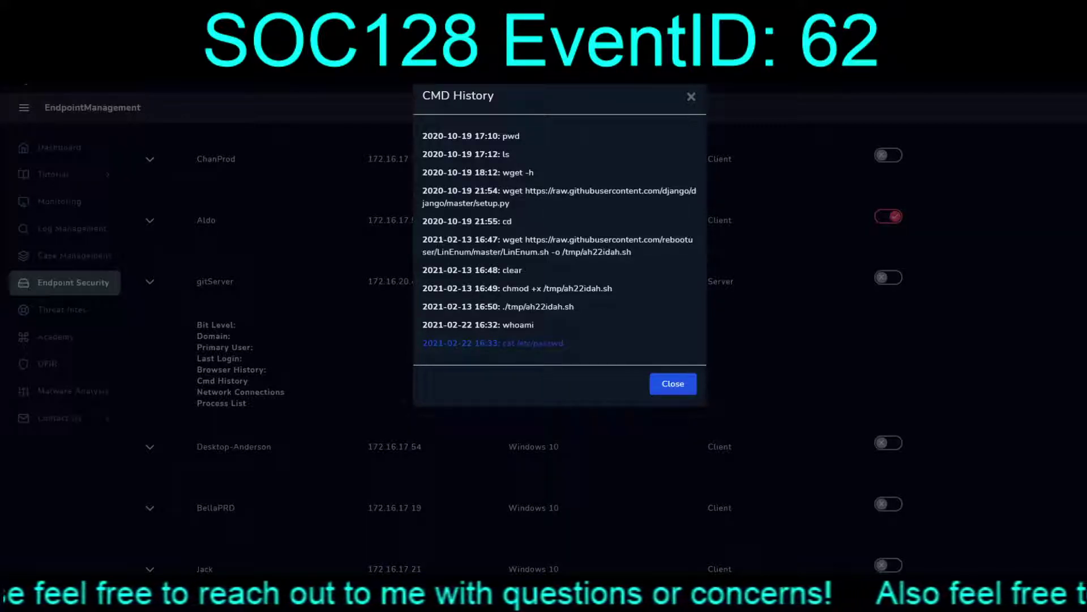
left_click(673, 384)
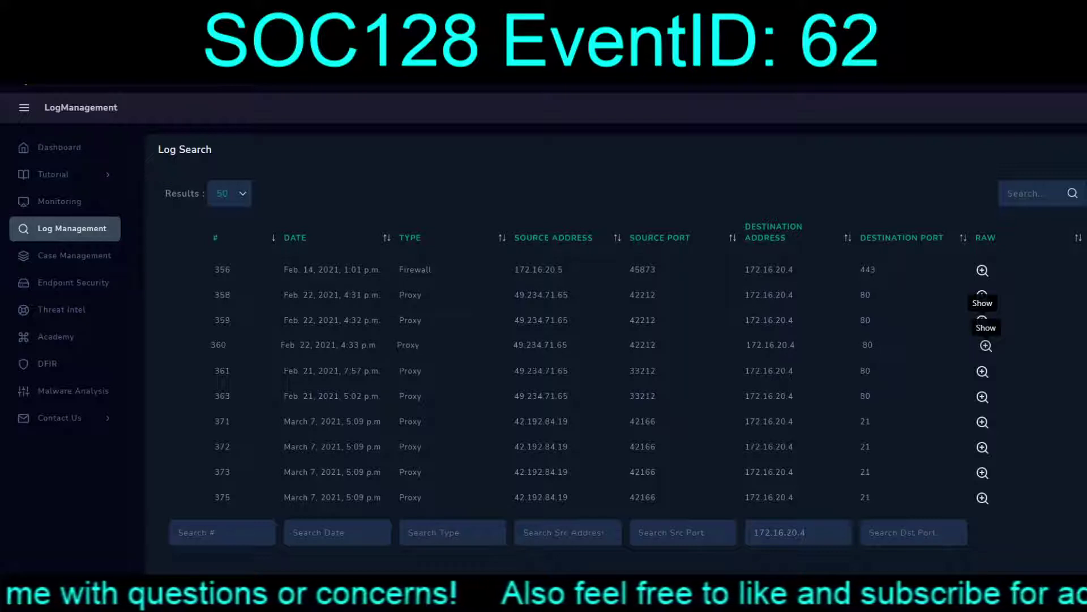
left_click(983, 320)
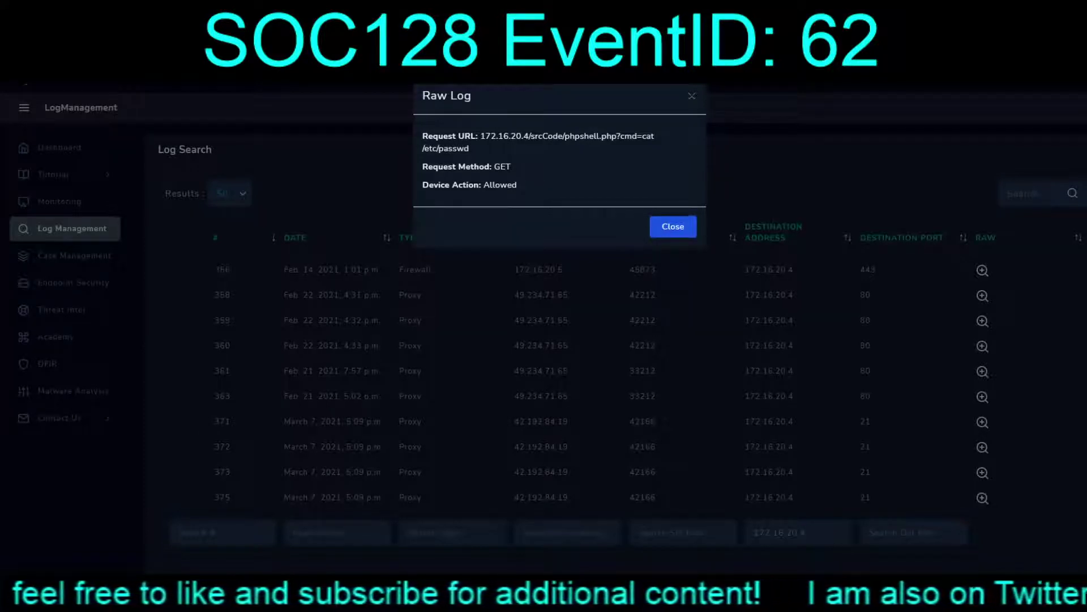
left_click(673, 227)
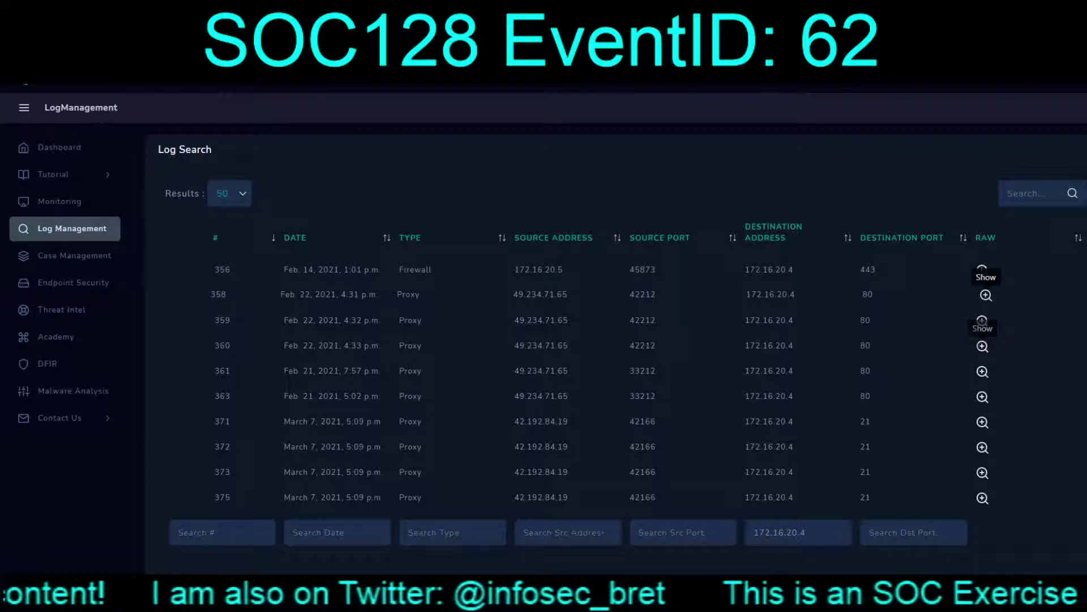
Open the raw log of entry 358 and highlight its request URL
left_click(984, 295)
mouse_move(421, 154)
left_mouse_down()
mouse_move(445, 155)
mouse_move(421, 136)
left_mouse_up()
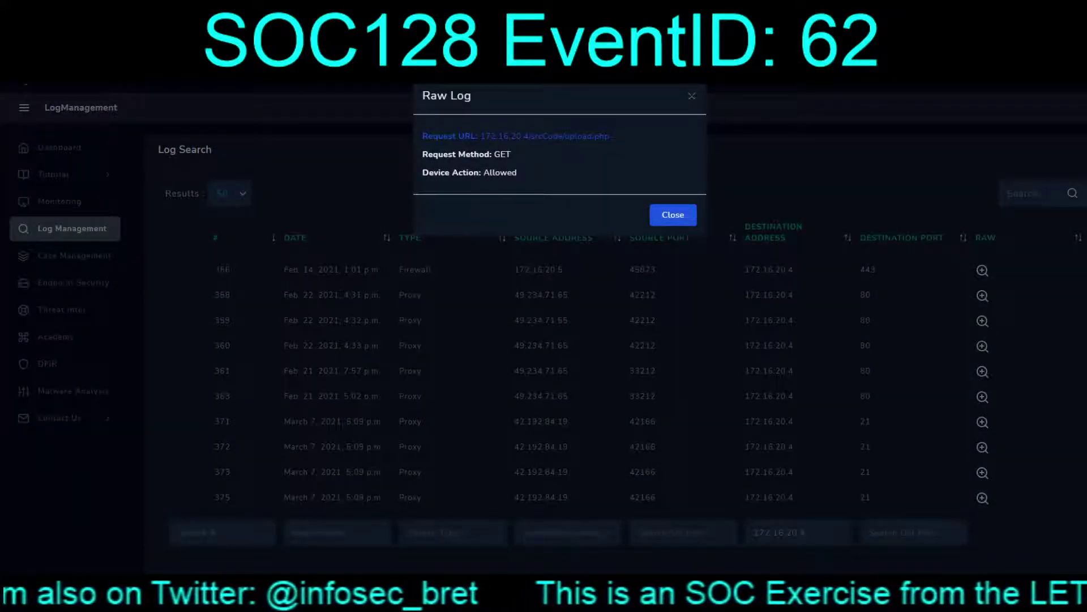
left_click_drag(611, 136, 481, 136)
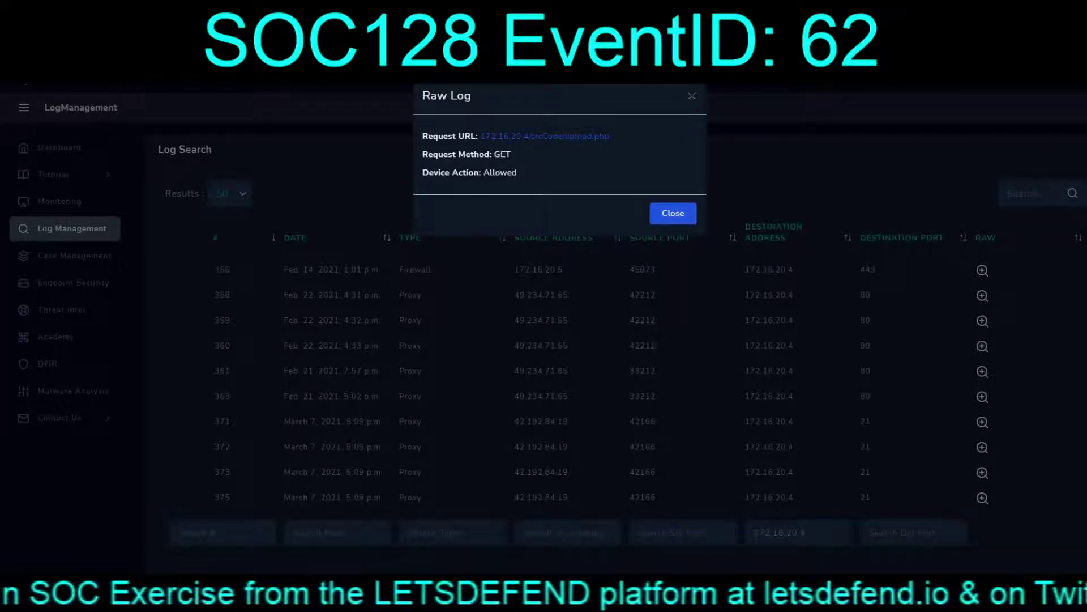
Close the raw log and look up source address 49.234.71.65 in Cisco Talos
left_click(673, 215)
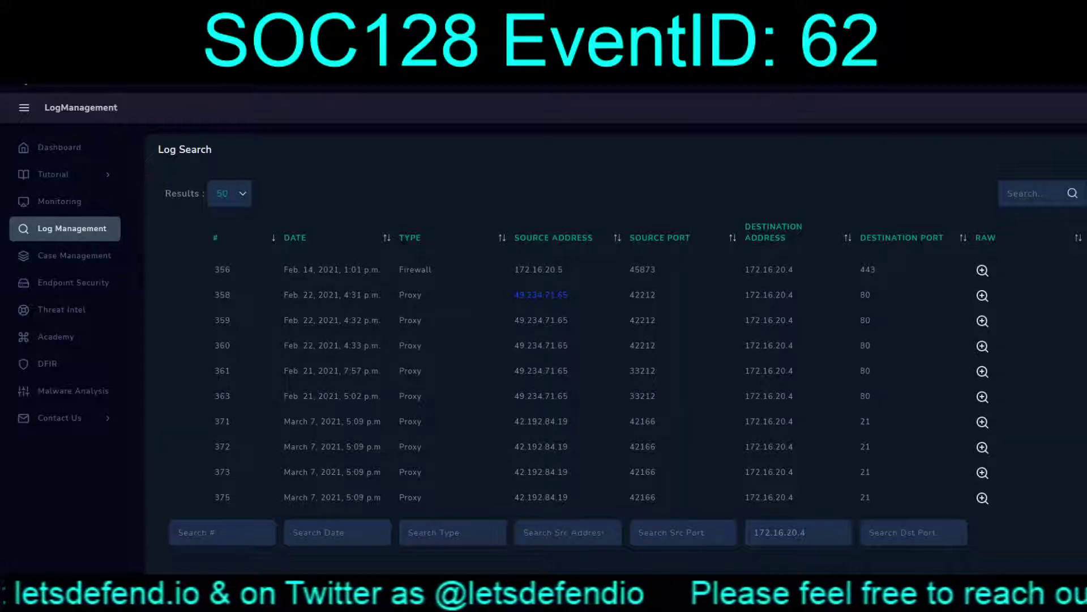
key("ctrl+t")
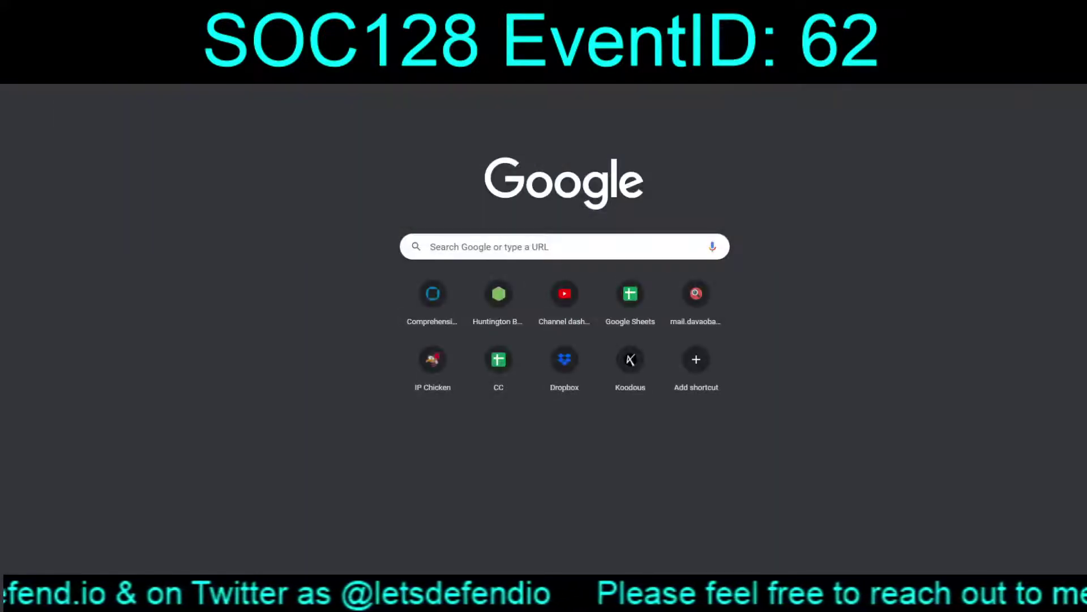
key("Return")
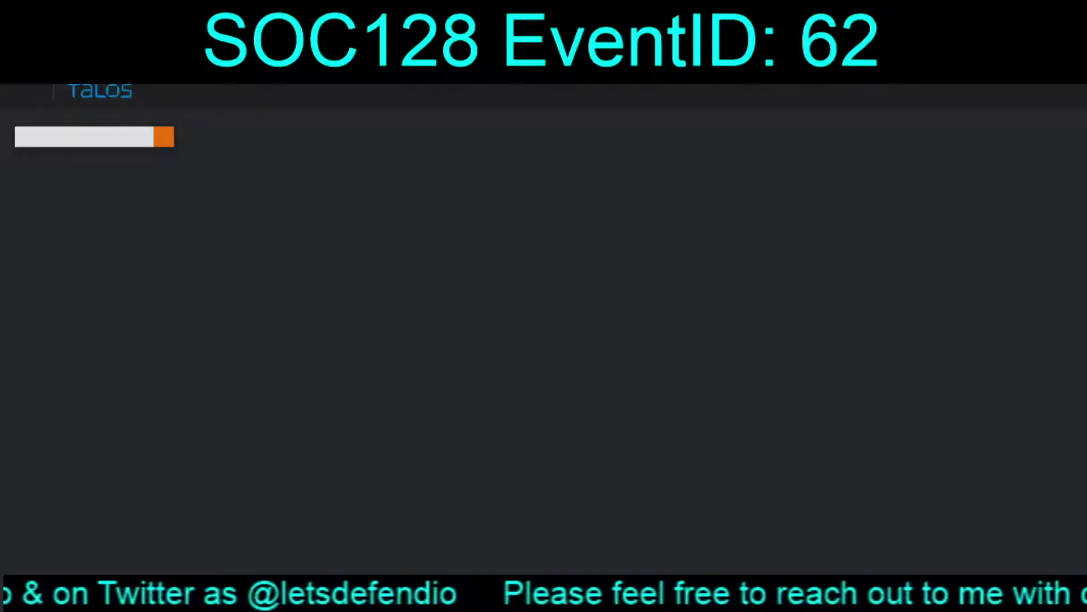
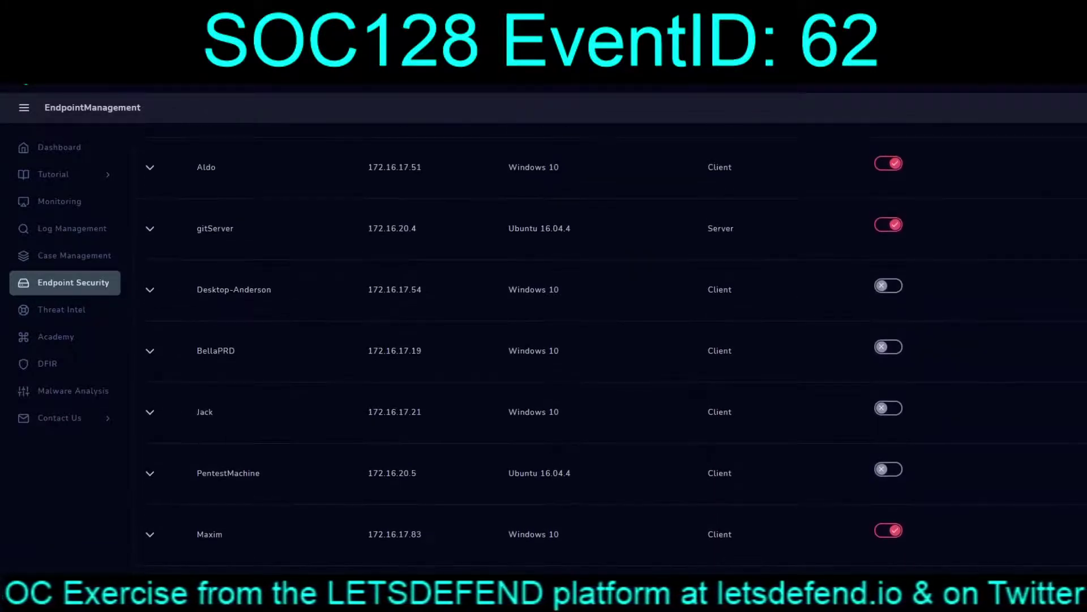
Expand gitServer in the endpoint list and check its network connections and browser history
scroll(524, 334, "up", 2)
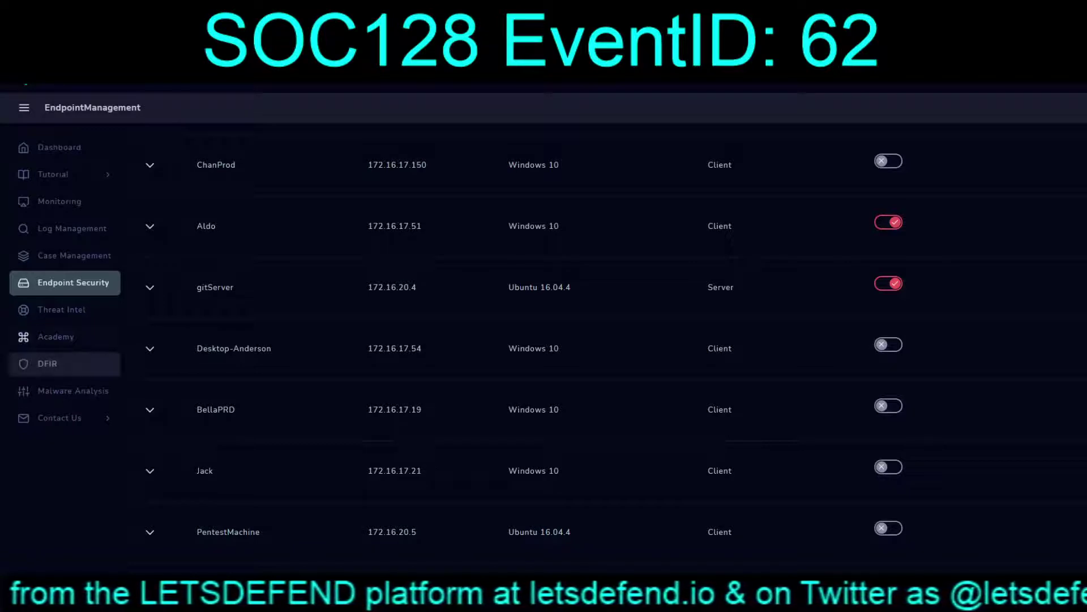
left_click(149, 287)
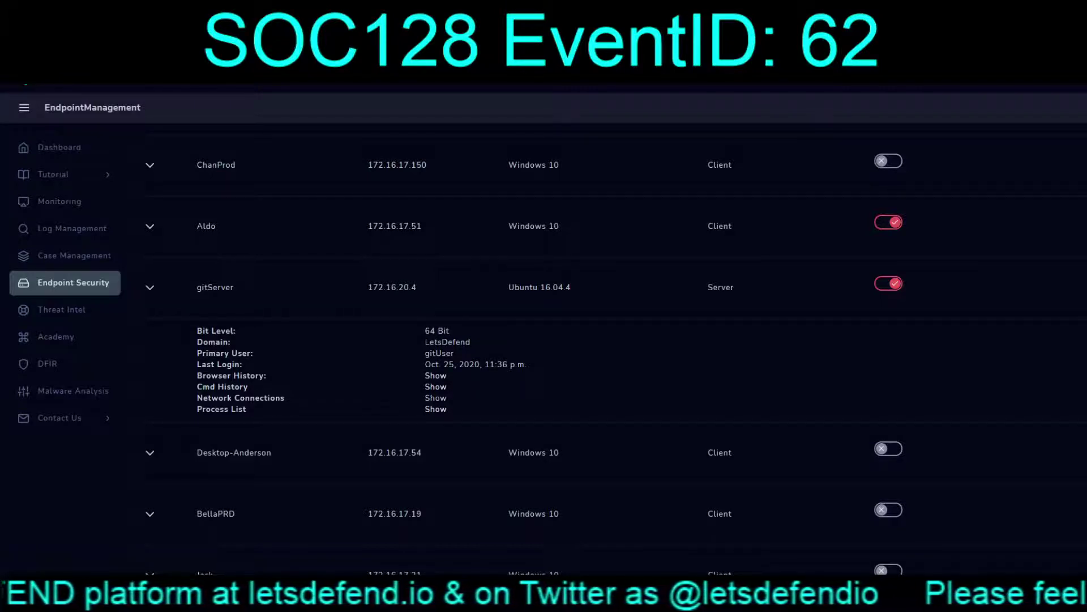
left_click(436, 398)
left_click(672, 172)
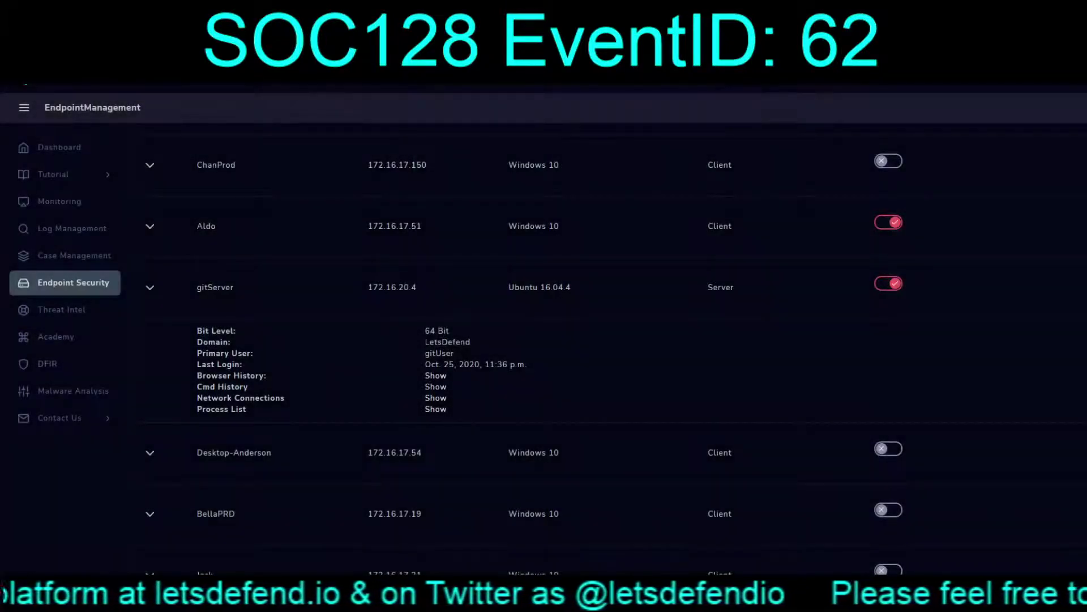
left_click(436, 375)
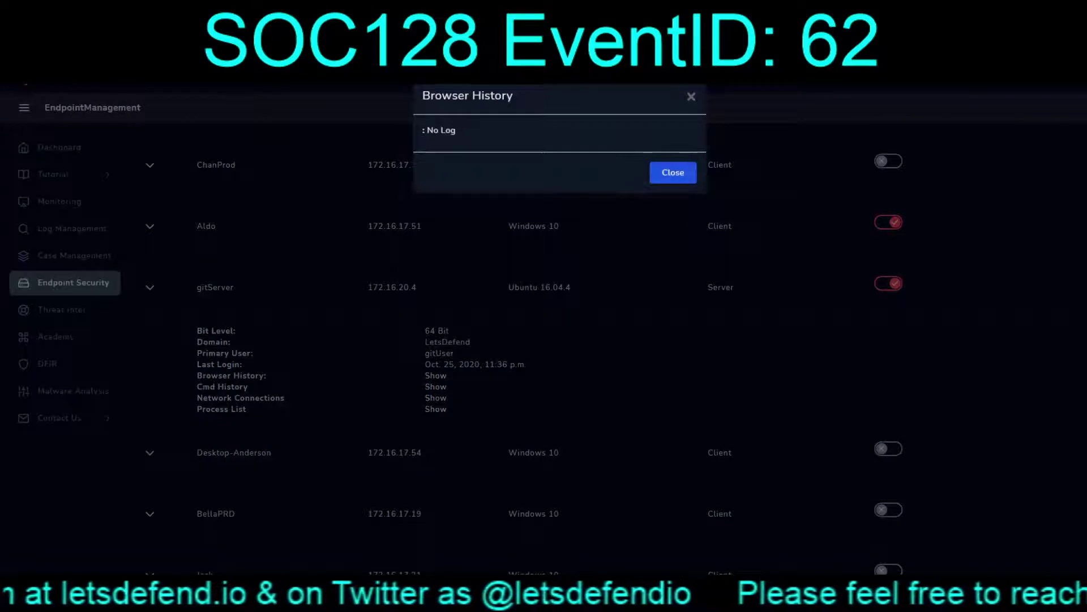
left_click(673, 170)
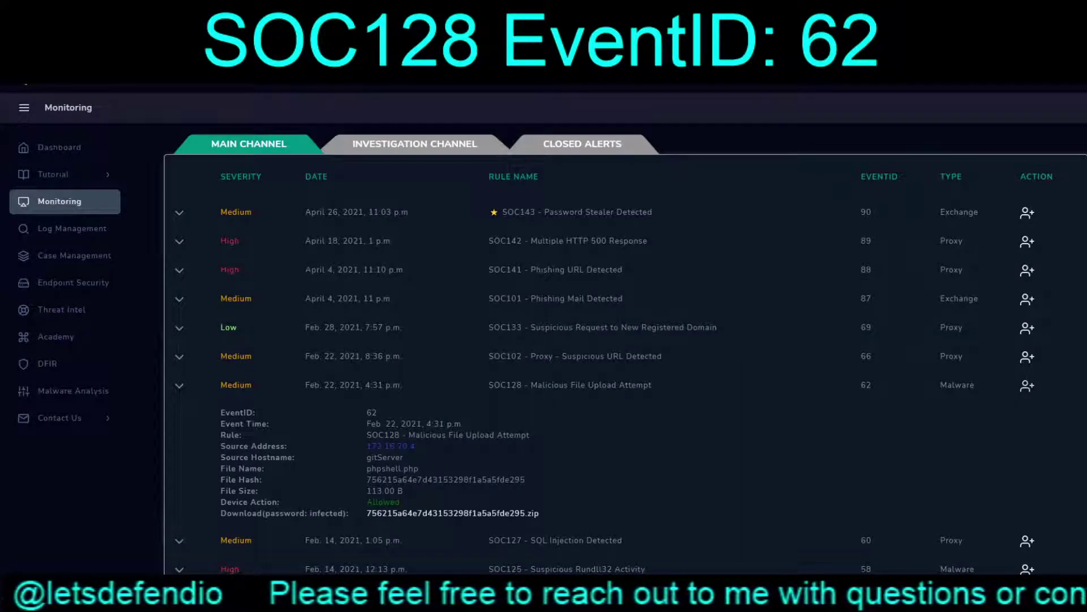
Take ownership of EventID 62, create a case for it from the investigation channel and start its playbook
left_click(1027, 386)
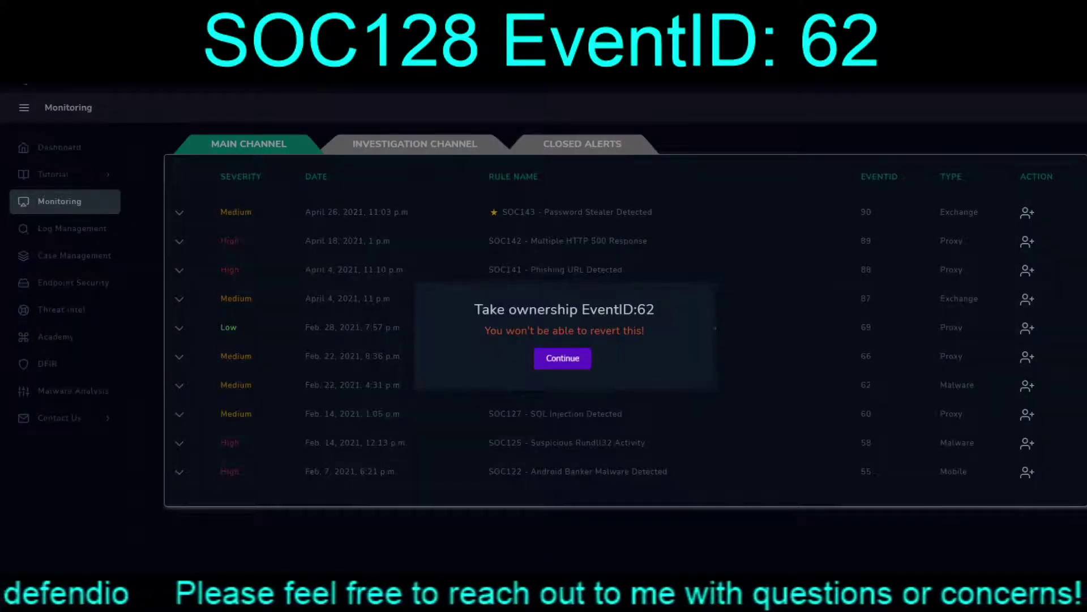
left_click(562, 359)
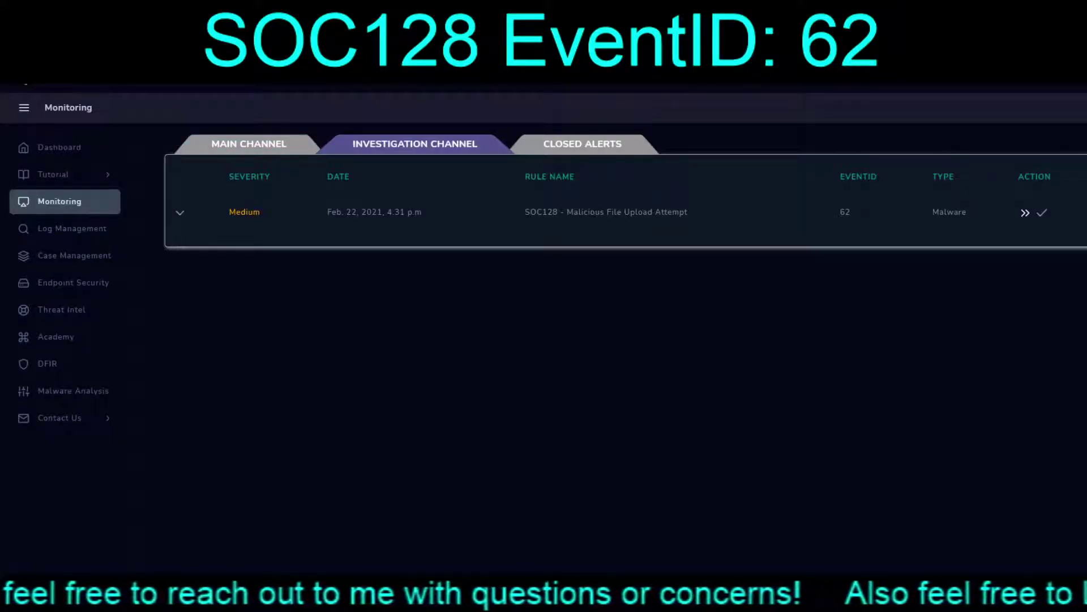
left_click(1025, 213)
left_click(563, 398)
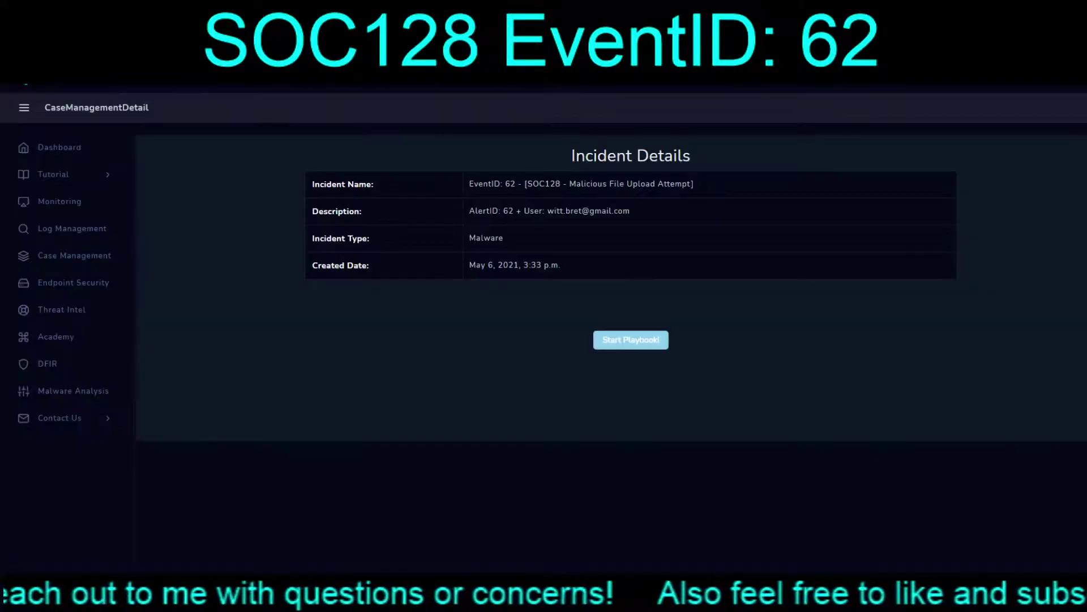
left_click(631, 340)
left_click(560, 358)
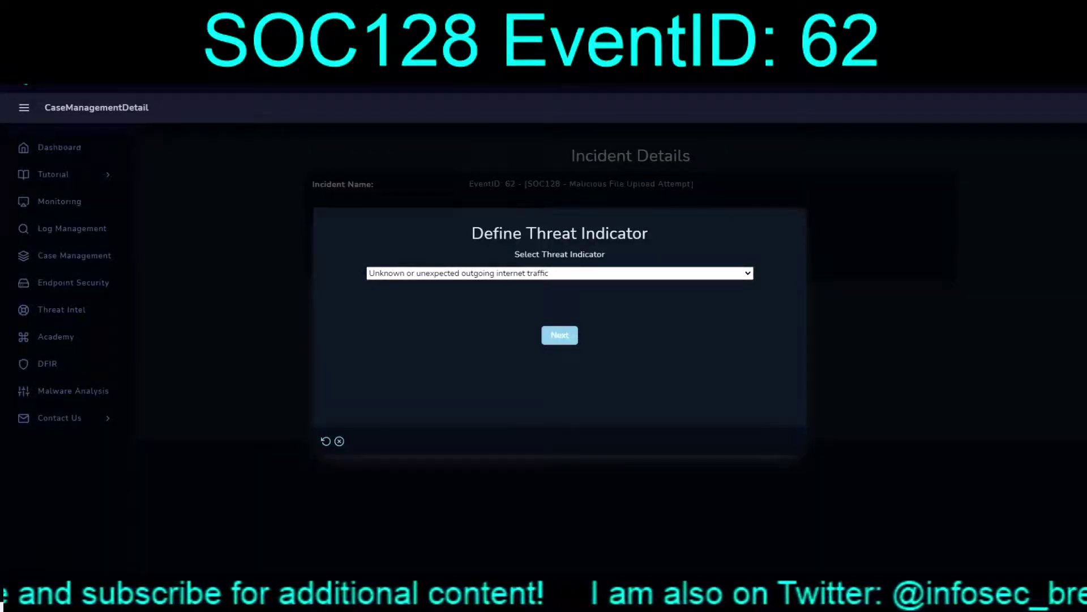
Answer the playbook with threat indicator Other, malware quarantined/cleaned Yes and analysis verdict Non-malicious
left_click(559, 273)
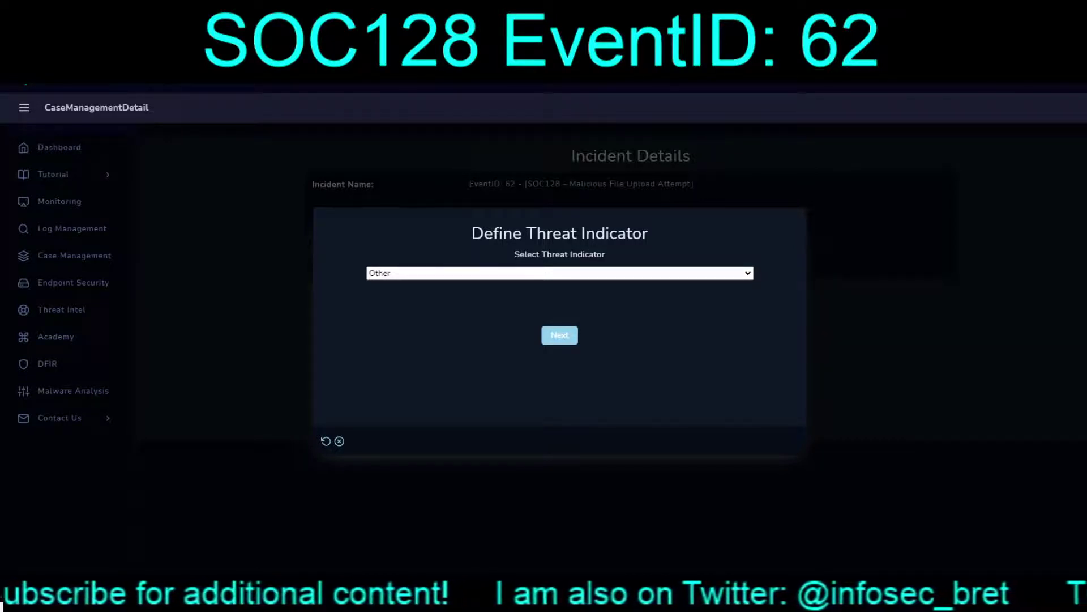
left_click(559, 335)
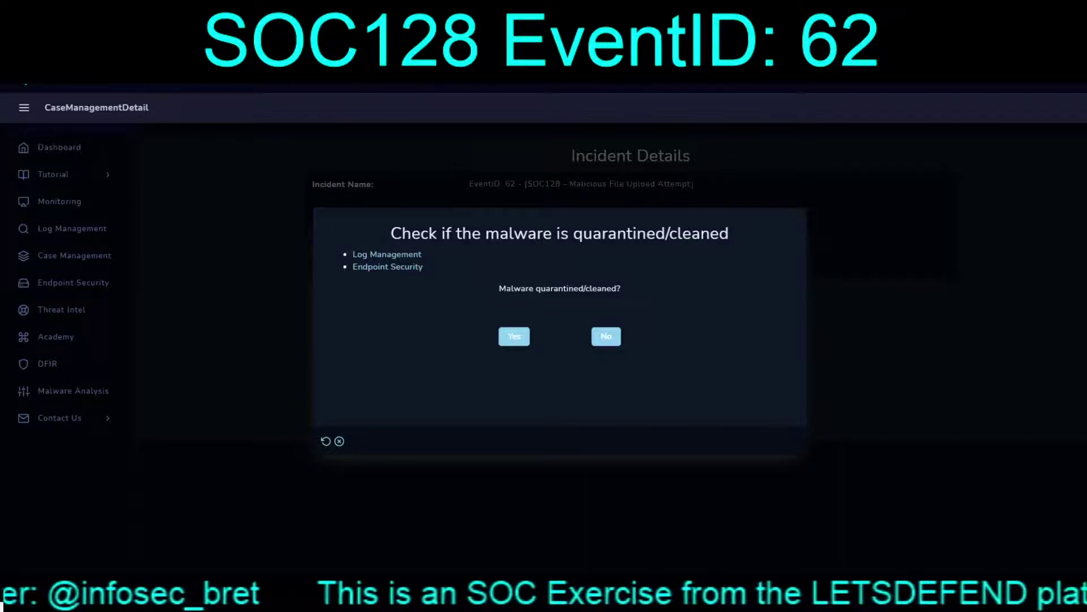
left_click(514, 337)
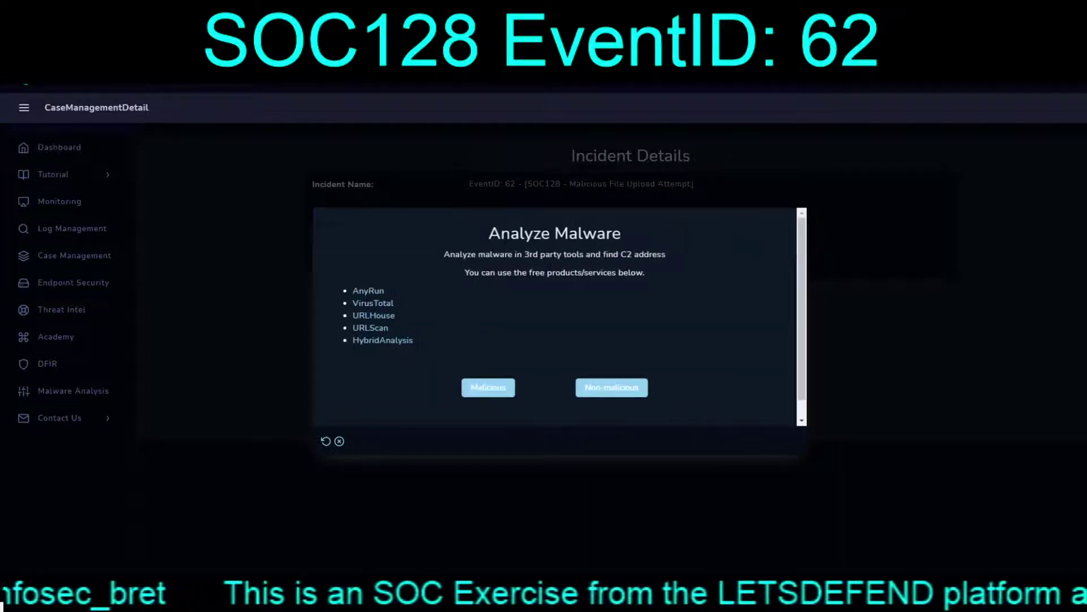
left_click(609, 387)
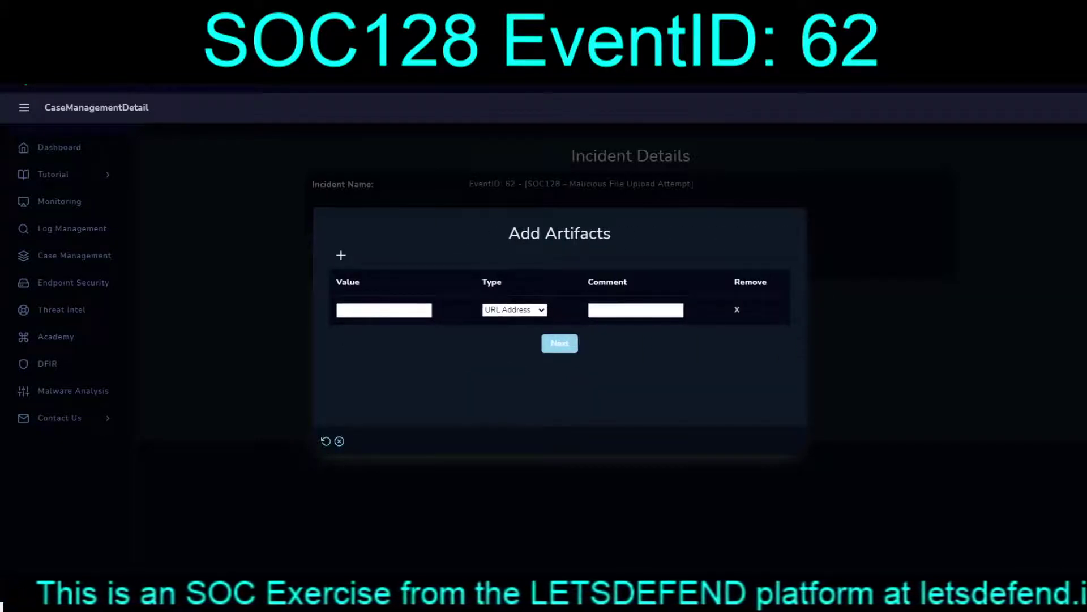
Set the first artifact's type to MD5 Hash and add a second artifact of type IP Address
left_click(514, 310)
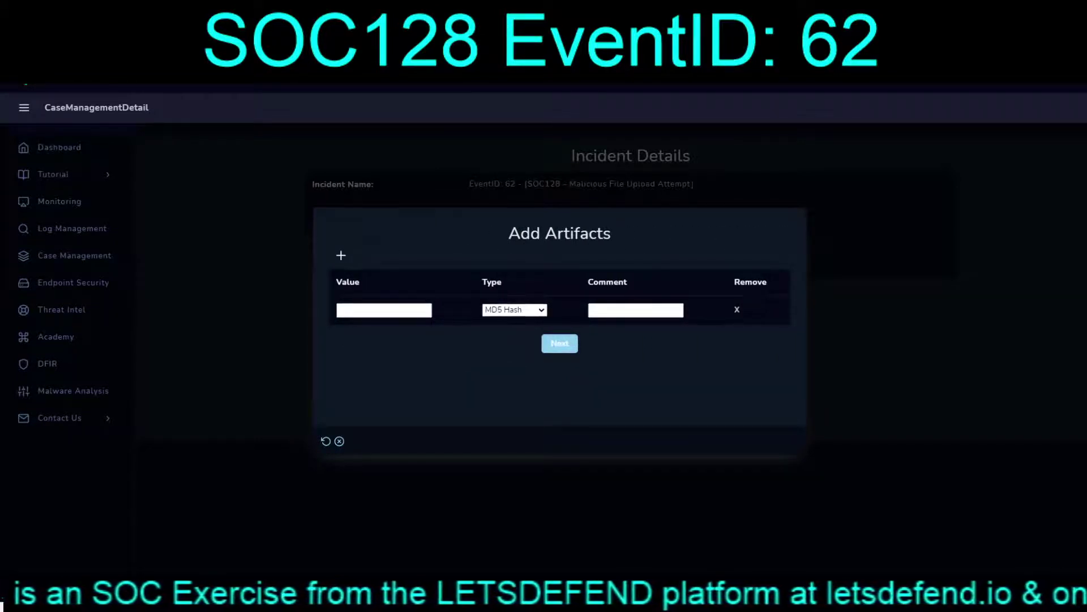
left_click(341, 255)
left_click(514, 339)
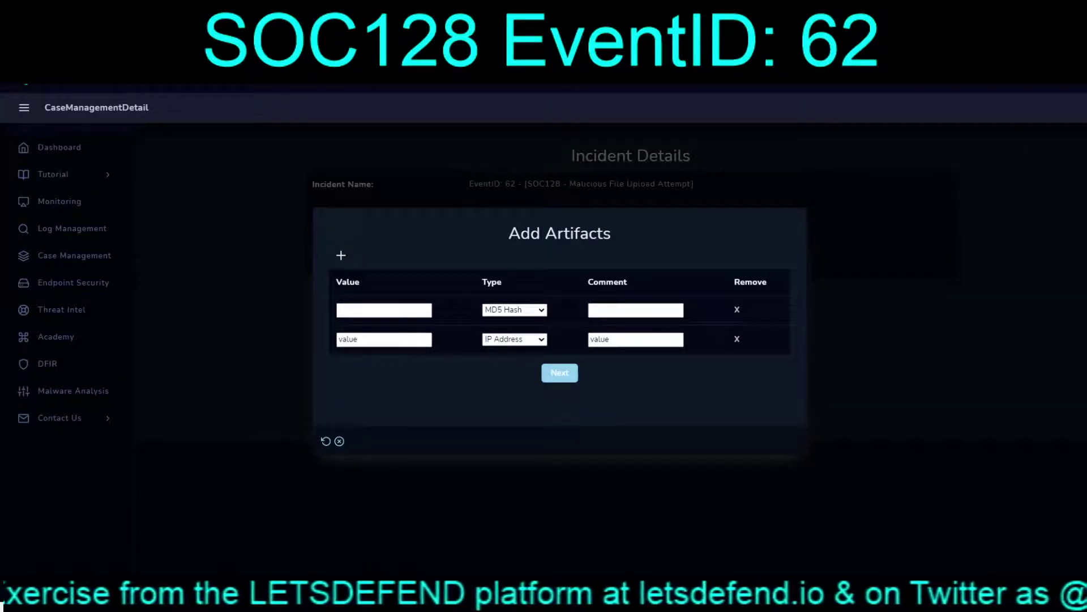
Copy 49.234.71.65 from the Talos lookup into the IP Address artifact and comment it as "Attacker (China)"
key("ctrl+Tab")
double_click(395, 171)
key("ctrl+c")
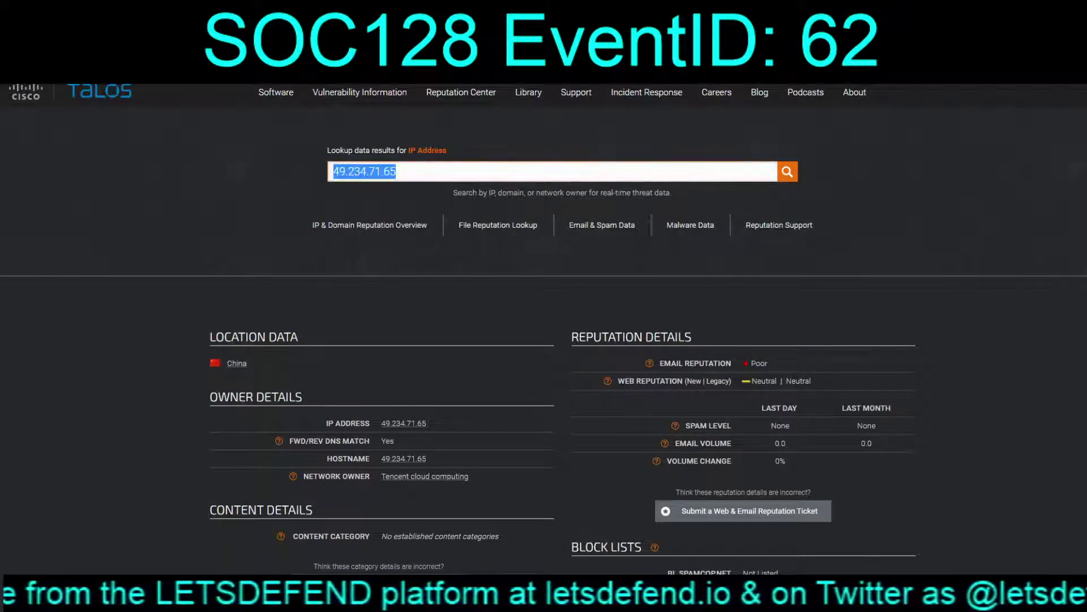
key("ctrl+shift+Tab")
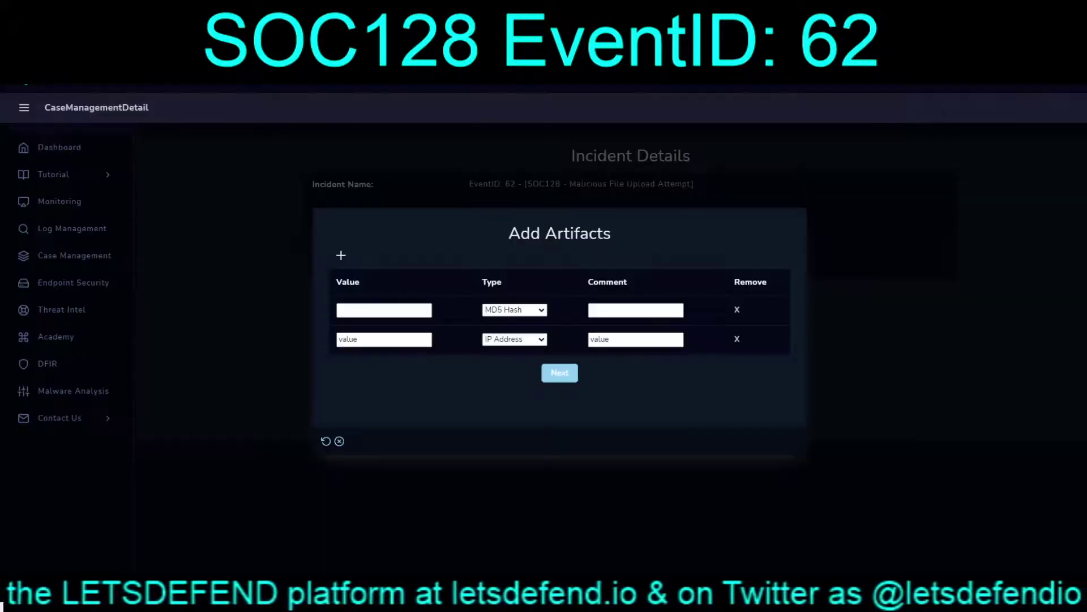
double_click(600, 339)
double_click(347, 339)
key("ctrl+v")
left_click(609, 338)
double_click(600, 339)
type("Attacker (")
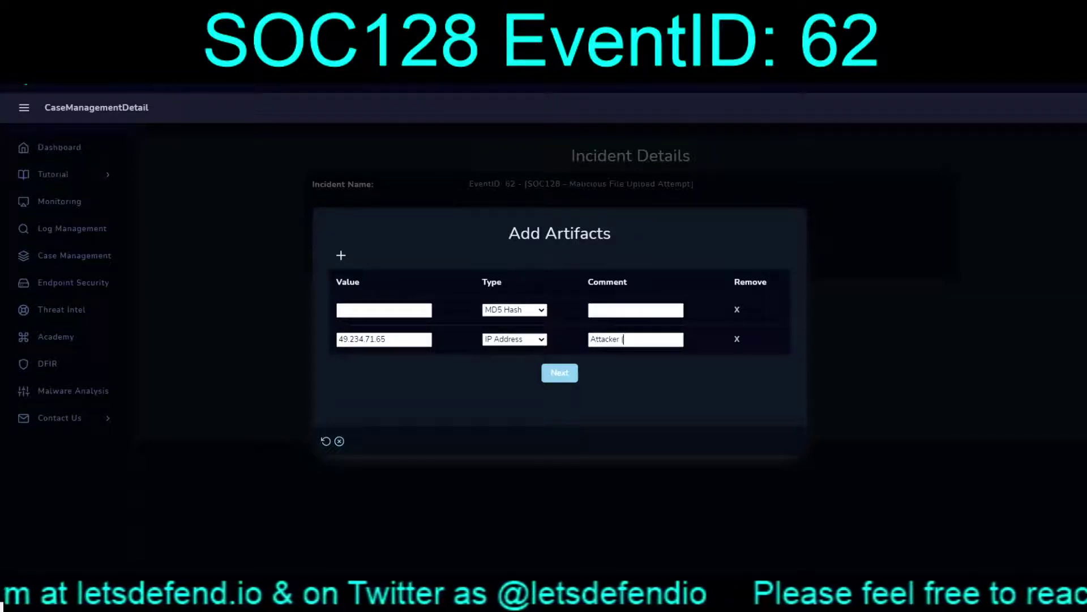
type("China)")
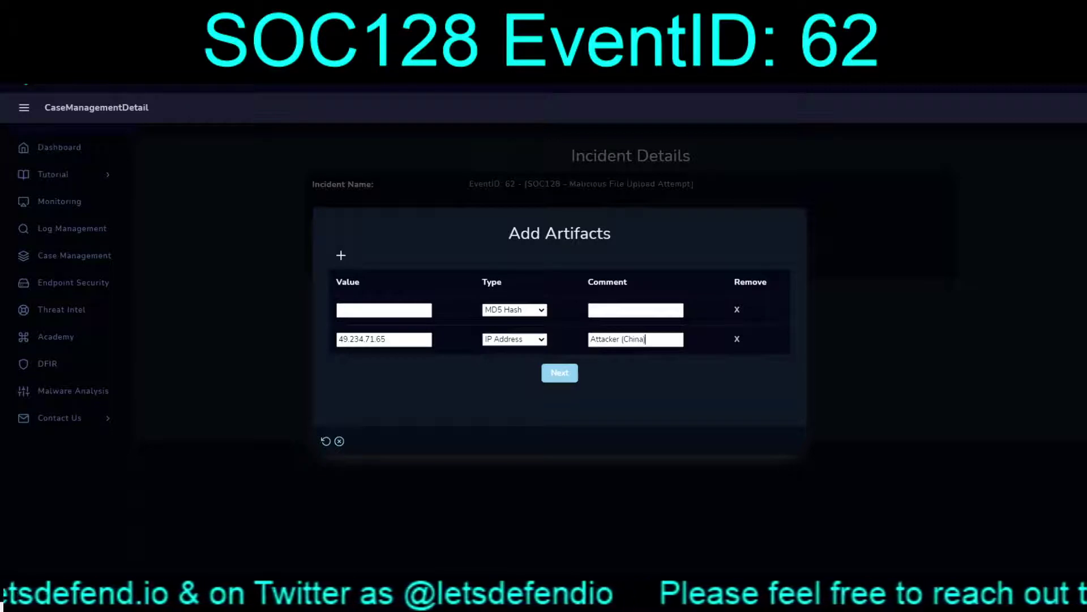
Copy the file's MD5 from the VirusTotal details into the MD5 Hash artifact and comment it as "PHP web shell"
left_click(384, 310)
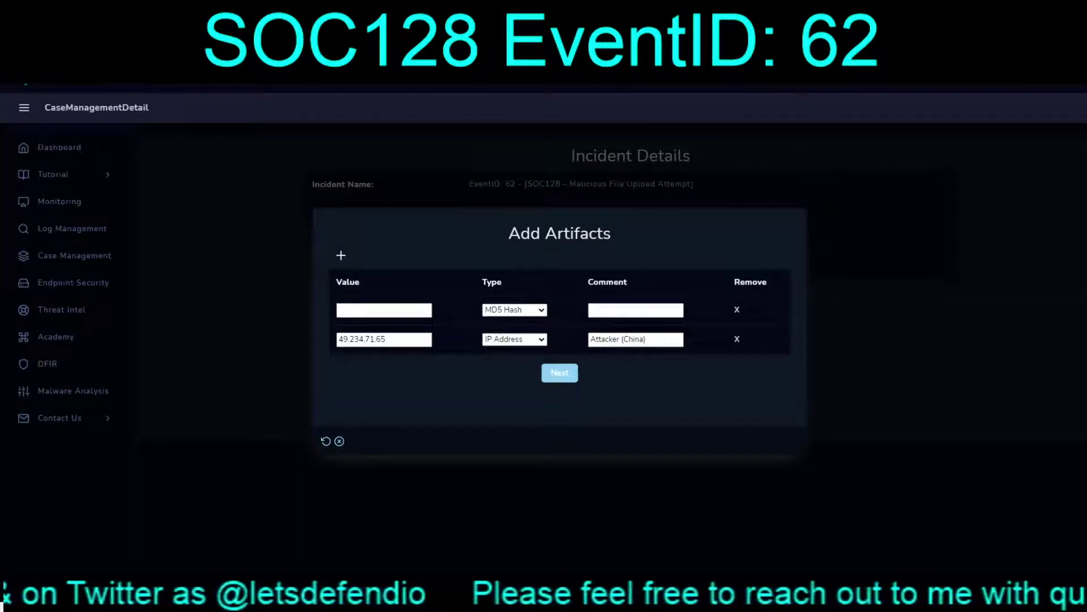
key("ctrl+Tab")
left_click(293, 245)
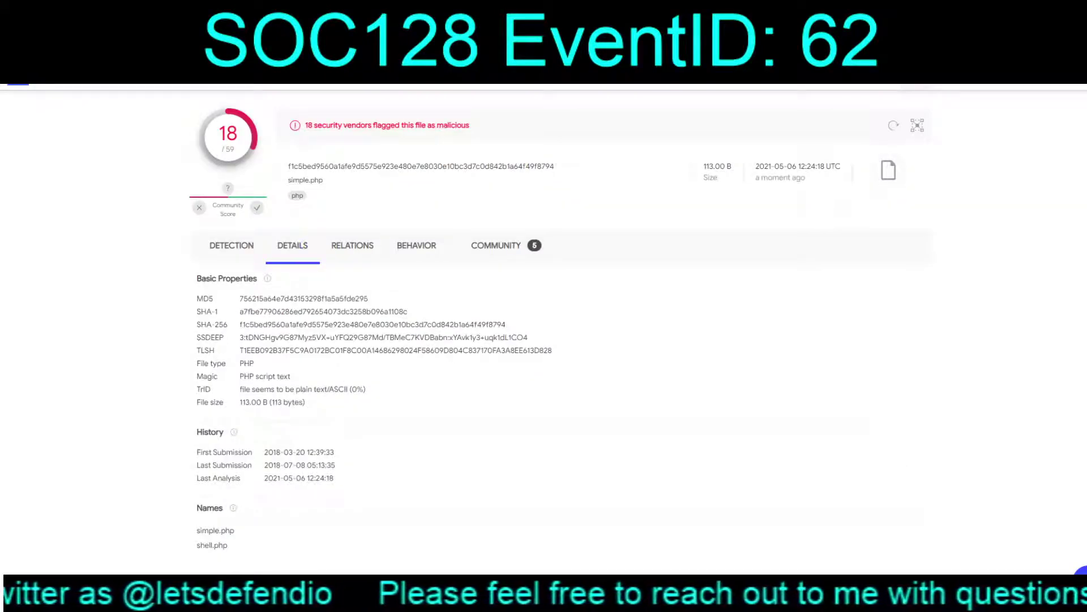
double_click(303, 299)
key("ctrl+c")
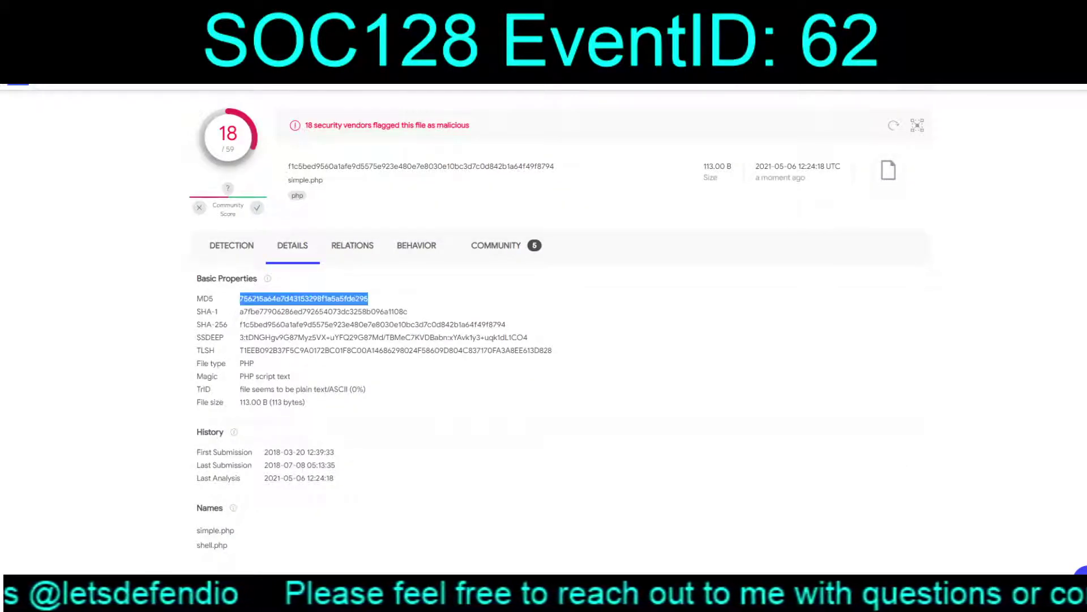
key("ctrl+shift+Tab")
left_click(384, 310)
key("ctrl+v")
left_click(591, 310)
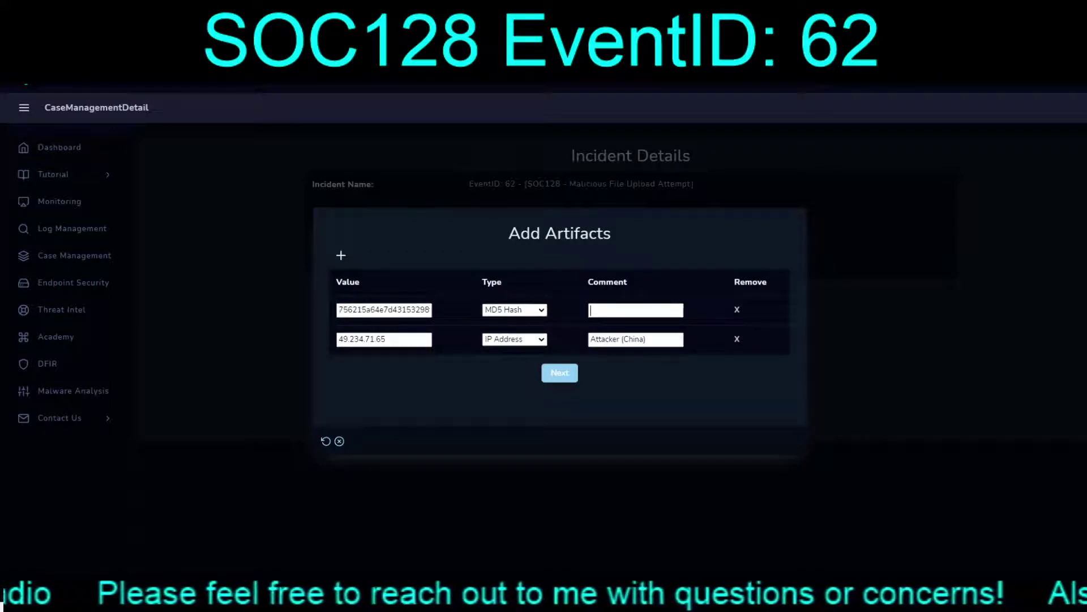
type("PHP w")
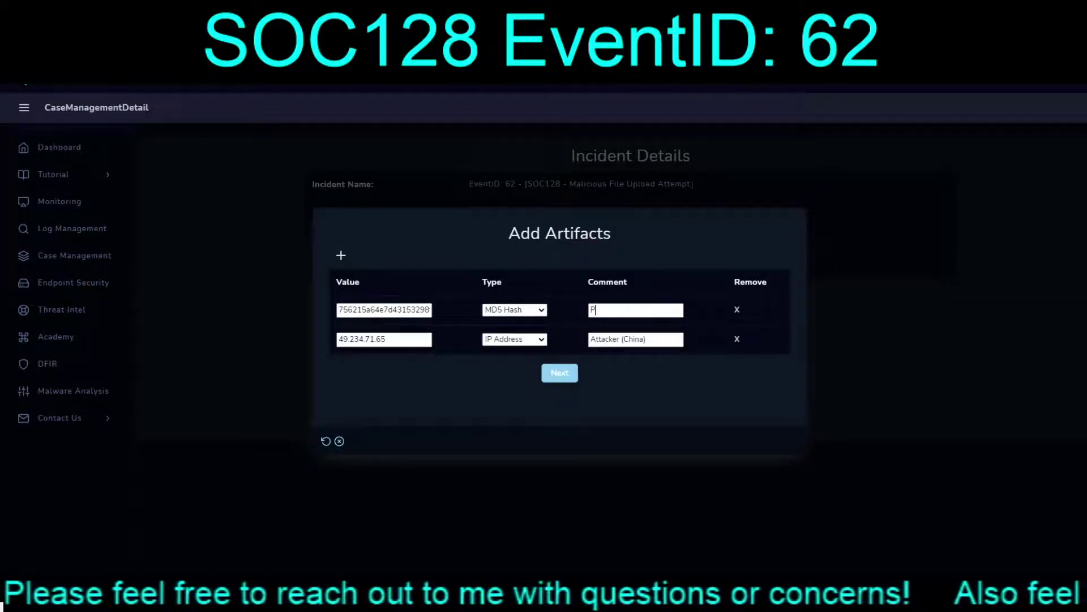
type("eb shell")
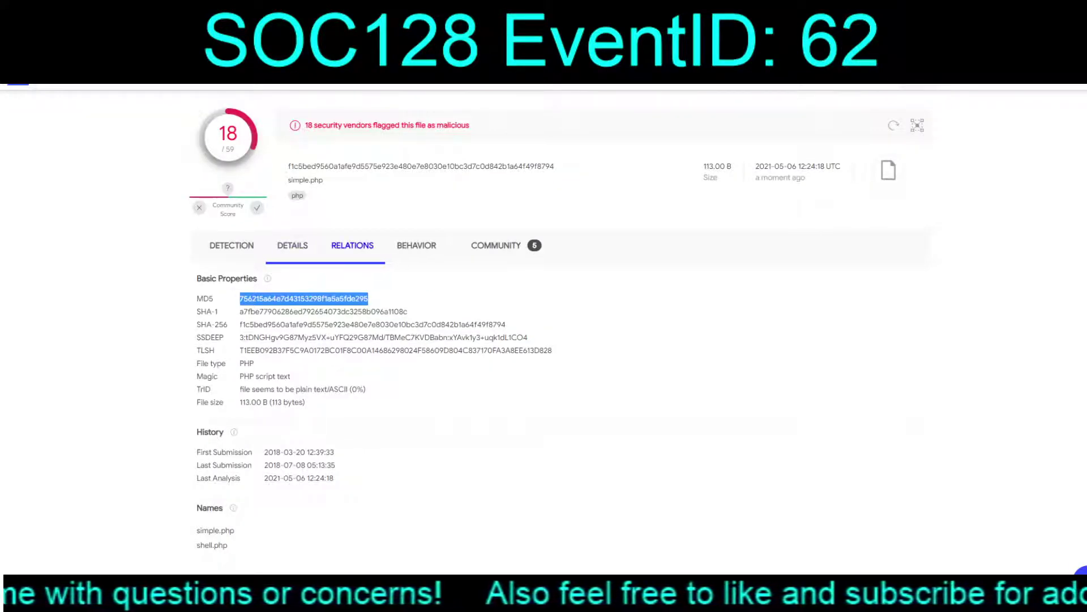
Examine the file's VirusTotal relations, including contacted URLs, domains, IP addresses and dropped files
left_click(352, 246)
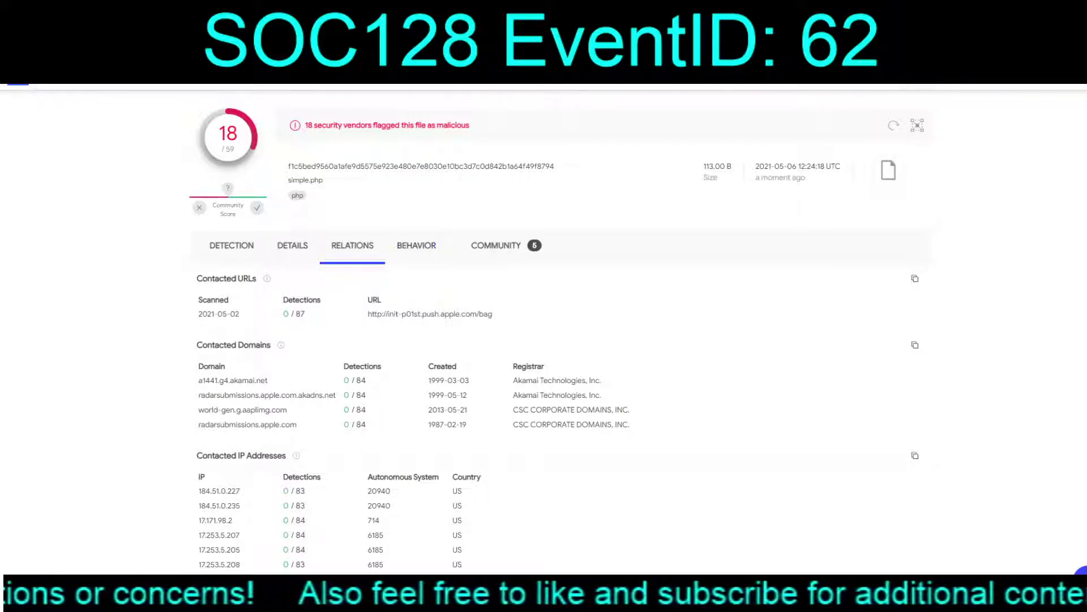
scroll(543, 329, "down", 2)
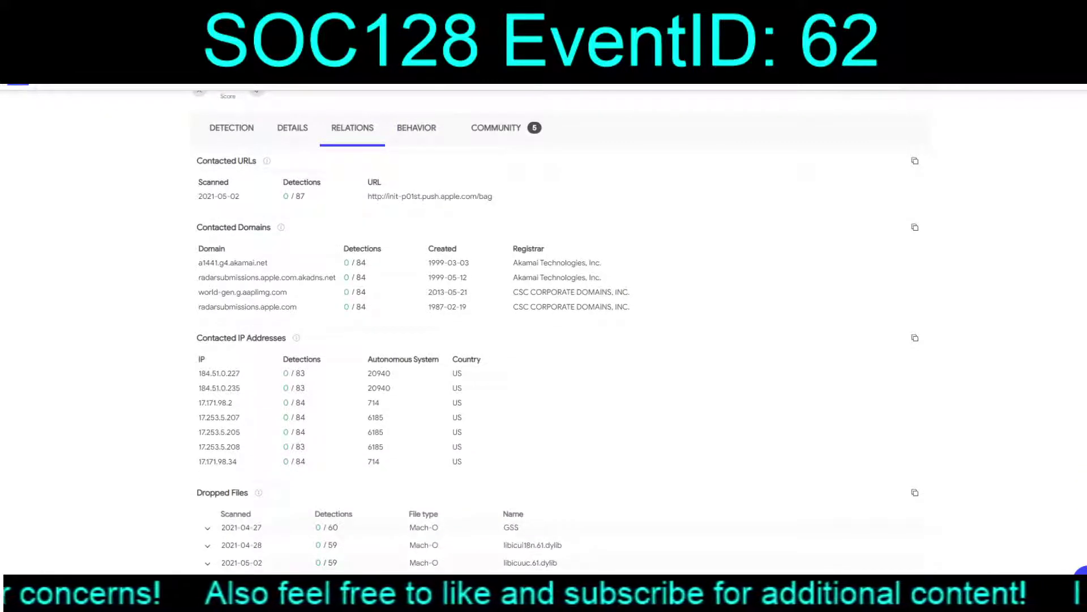
scroll(544, 328, "down", 4)
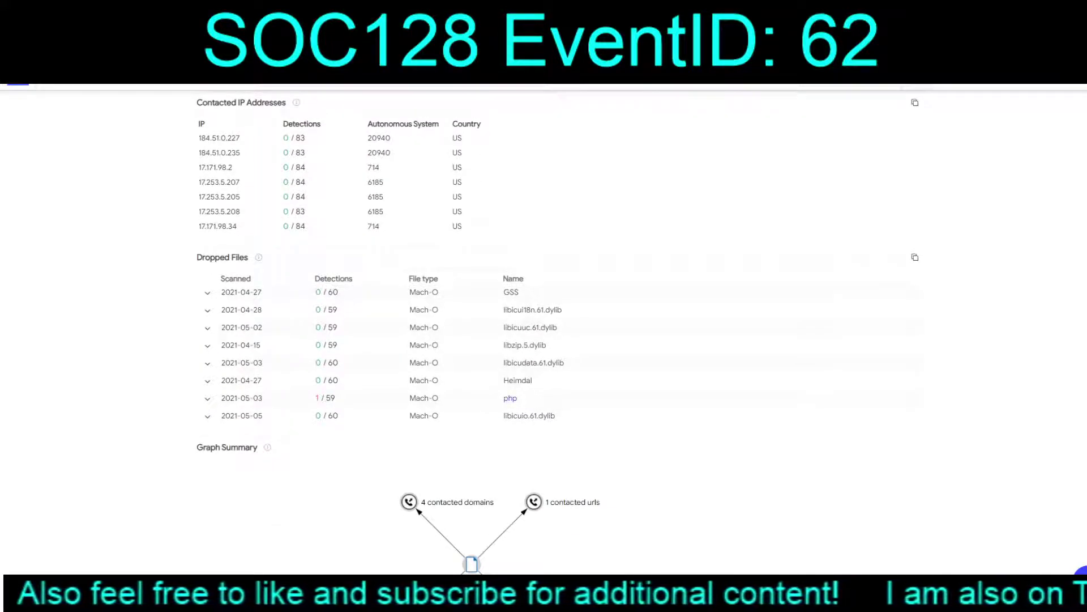
scroll(544, 329, "down", 4)
scroll(543, 329, "up", 8)
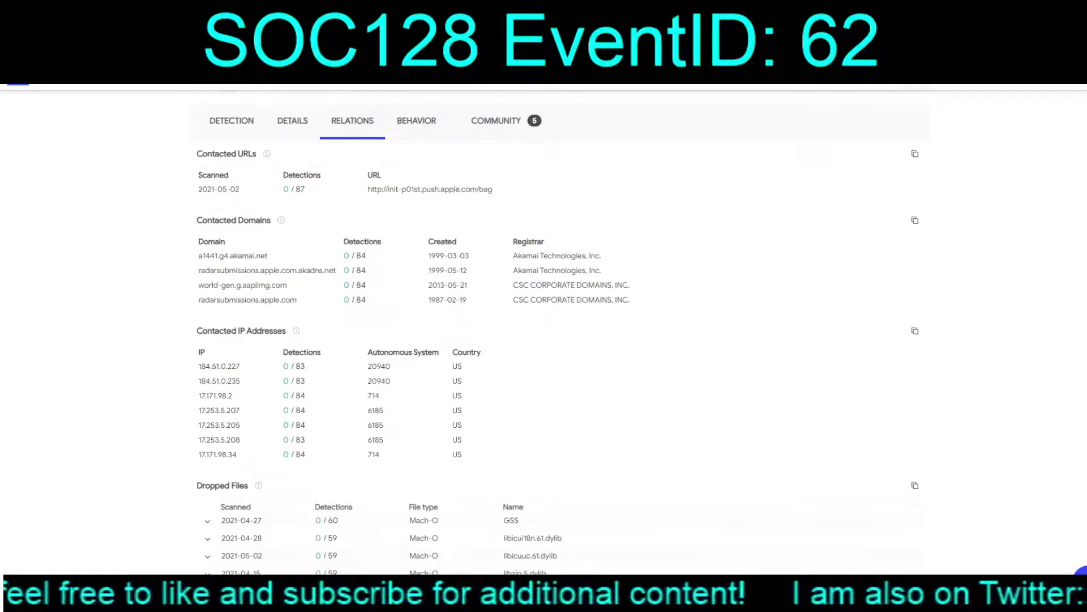
scroll(544, 328, "up", 2)
Examine the file's VirusTotal behavior report for network communication and files opened, written and dropped
left_click(417, 245)
left_click(496, 246)
scroll(543, 328, "down", 11)
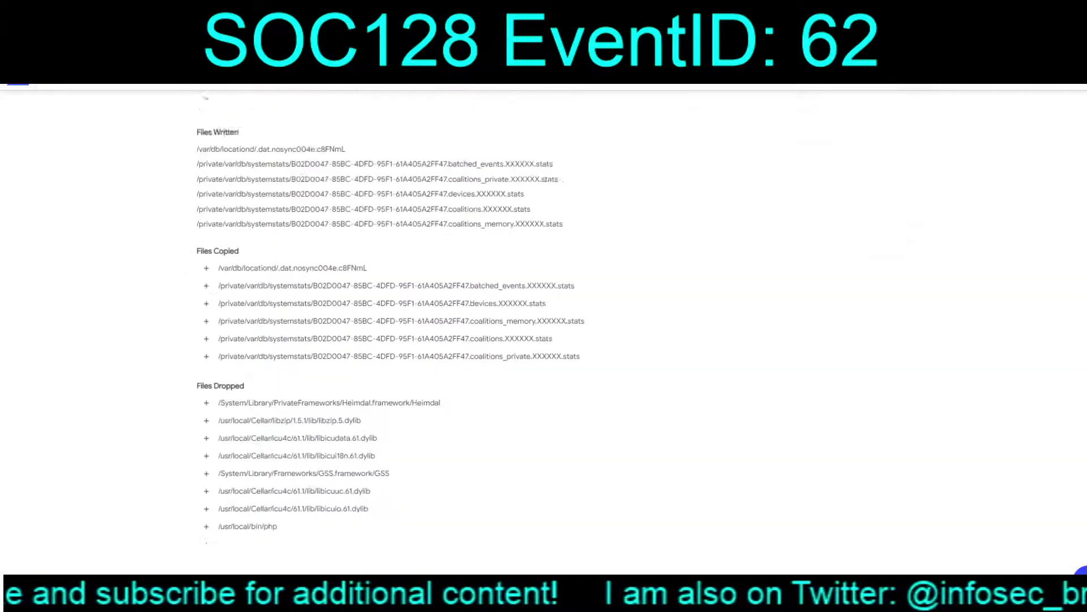
scroll(544, 328, "up", 7)
scroll(544, 329, "up", 4)
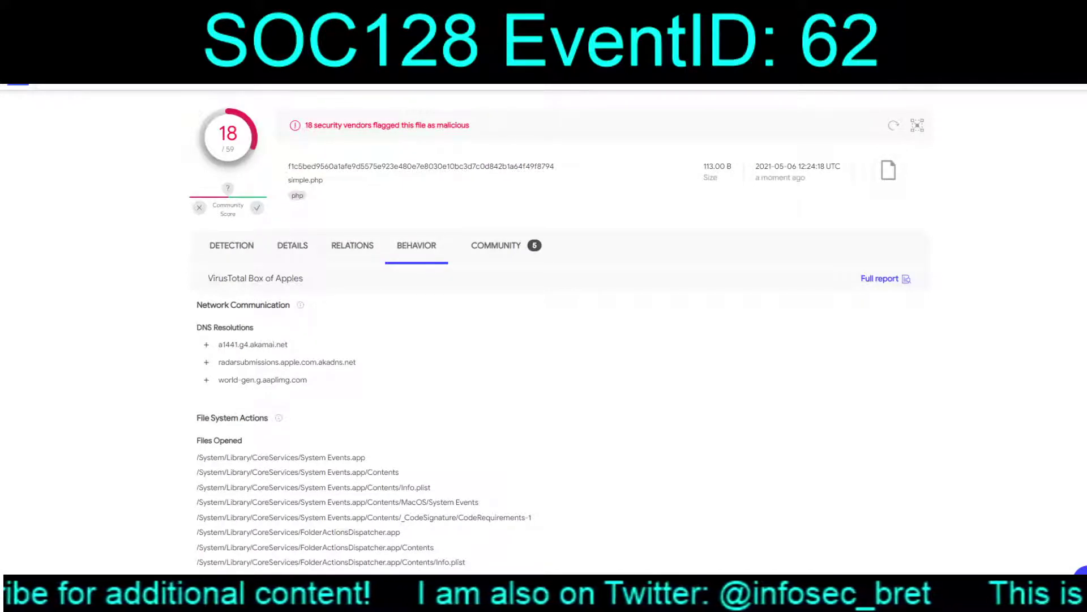
Expand the DNS resolution for world-gen.g.aaplimg.com to view its resolved IP addresses
left_click(206, 379)
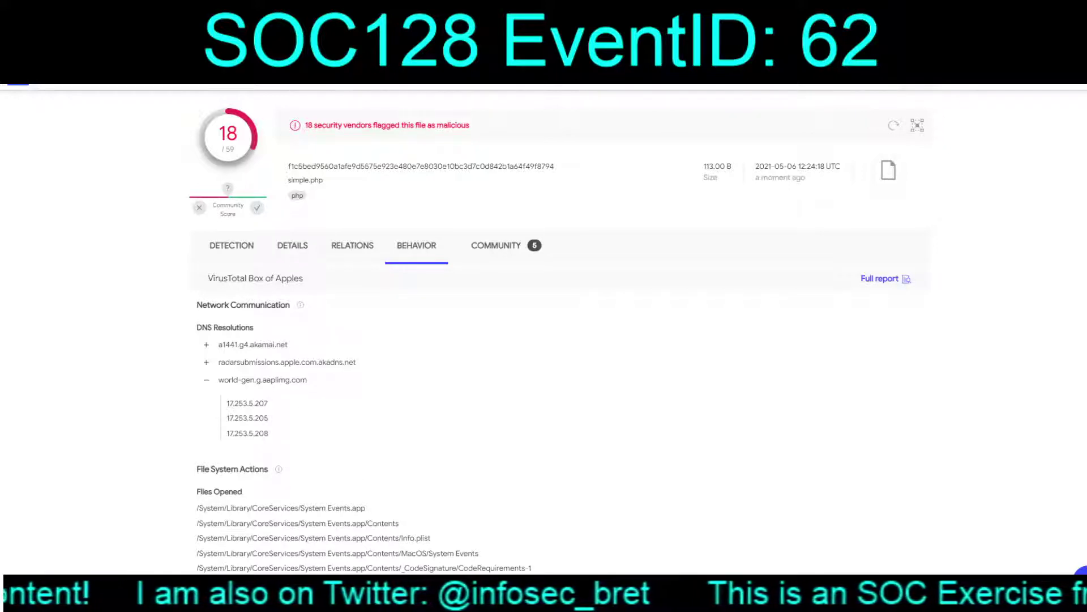
Return to LetsDefend's Log Management and inspect raw logs 362 and 364, sent from 172.16.20.4 to 49.234.71.65
key("ctrl+Tab")
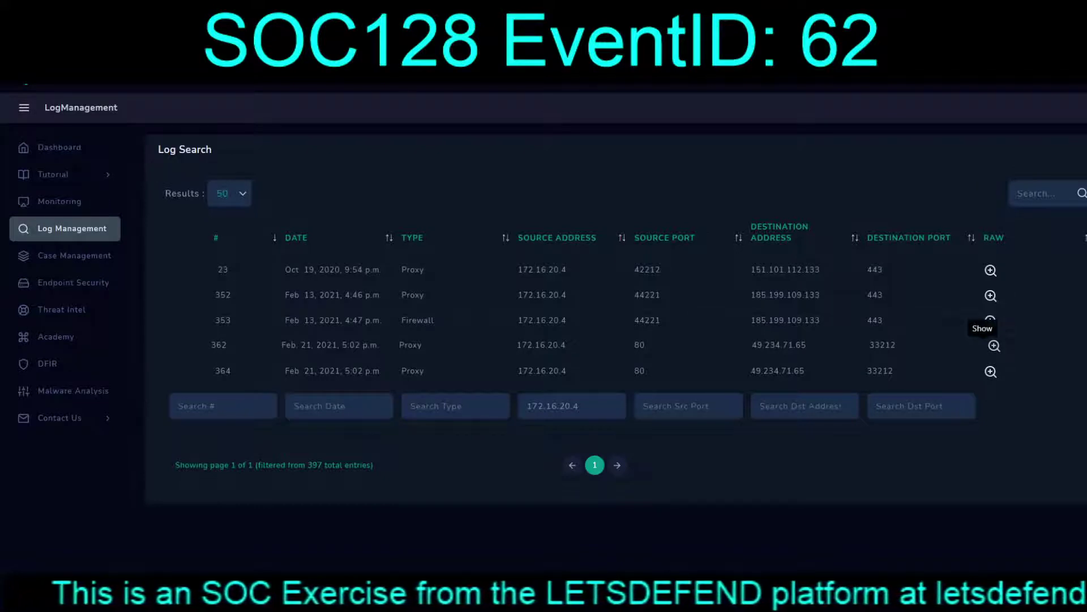
left_click(994, 345)
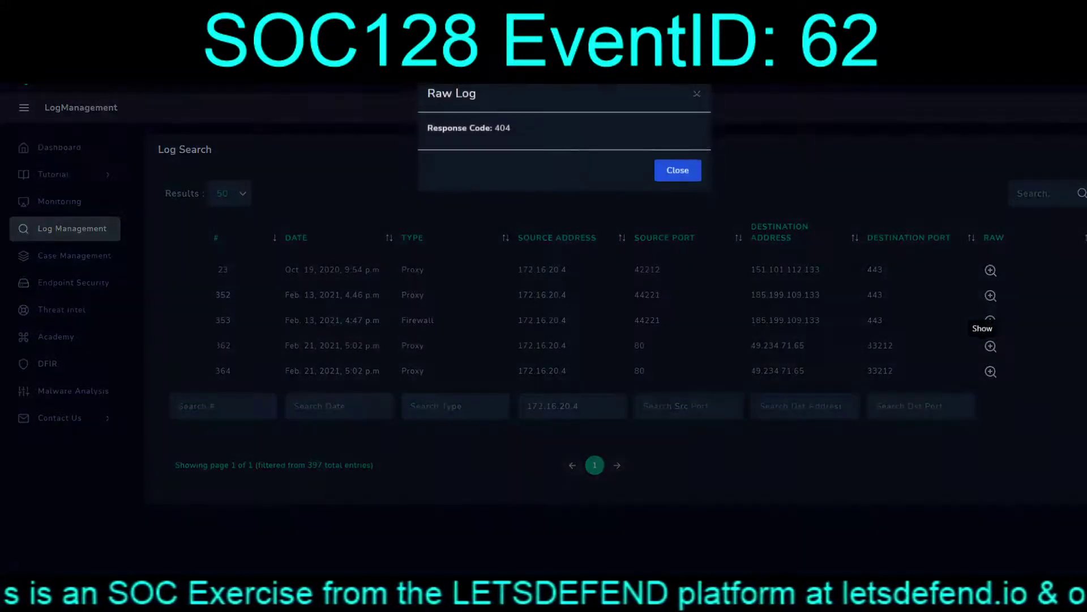
key("Escape")
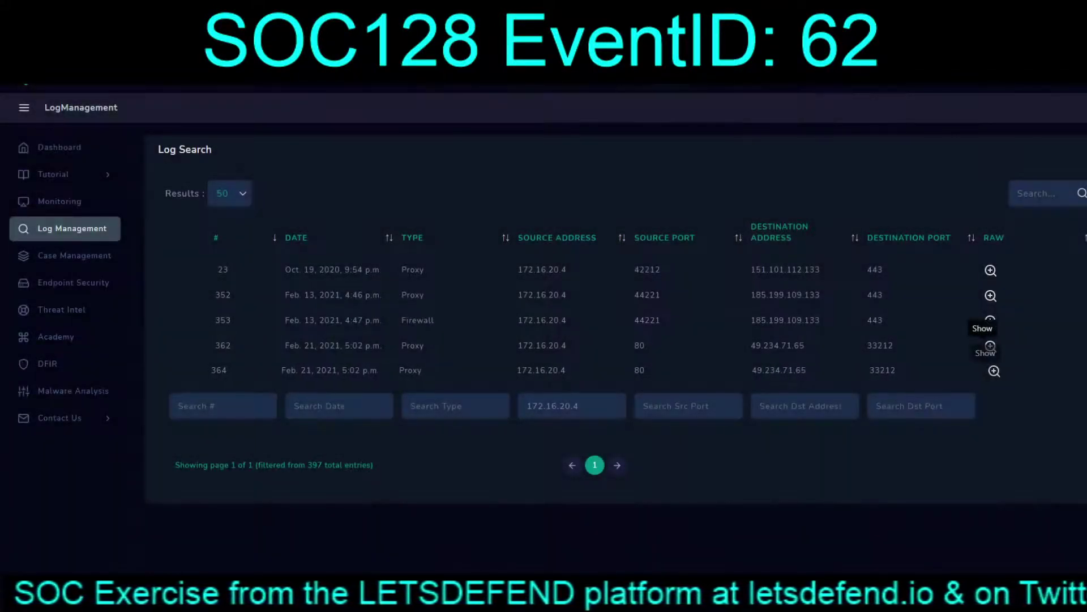
left_click(991, 346)
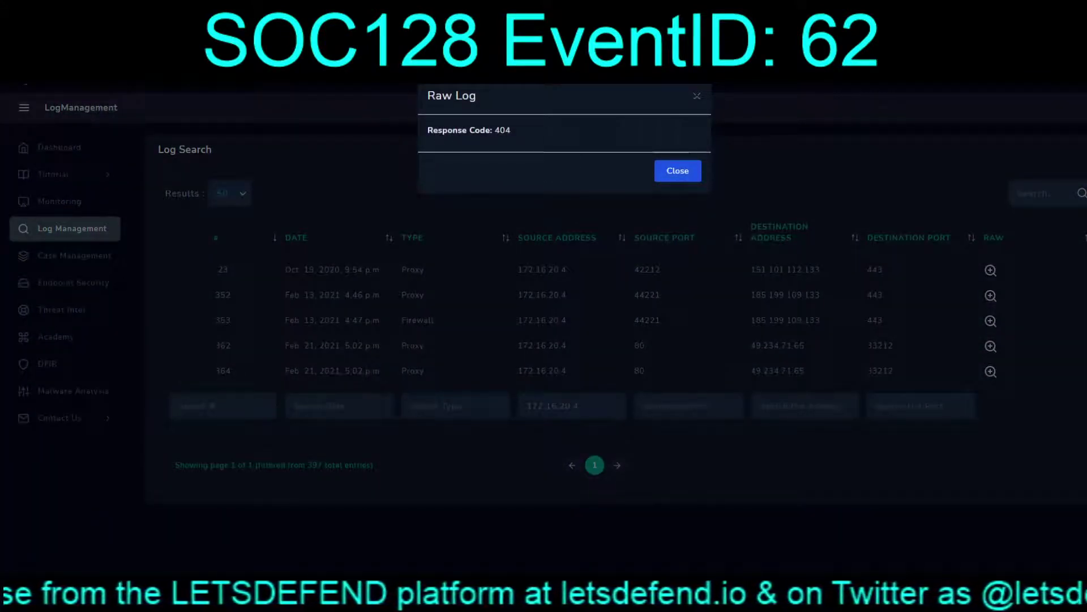
key("Escape")
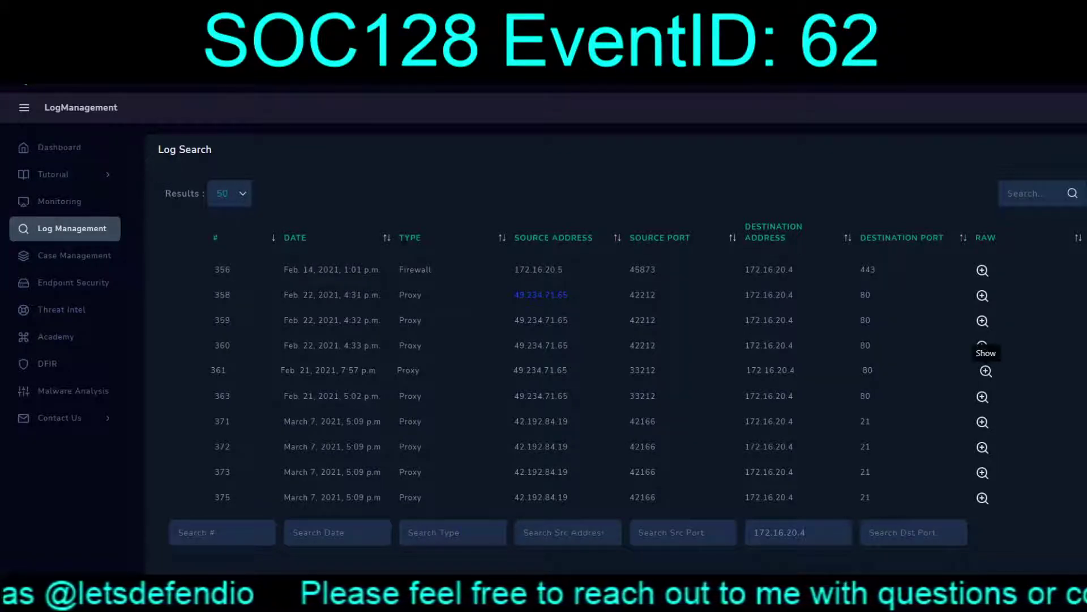
Inspect the request URL and method in raw logs 361 and 363, sent from 49.234.71.65 to 172.16.20.4
left_click(985, 372)
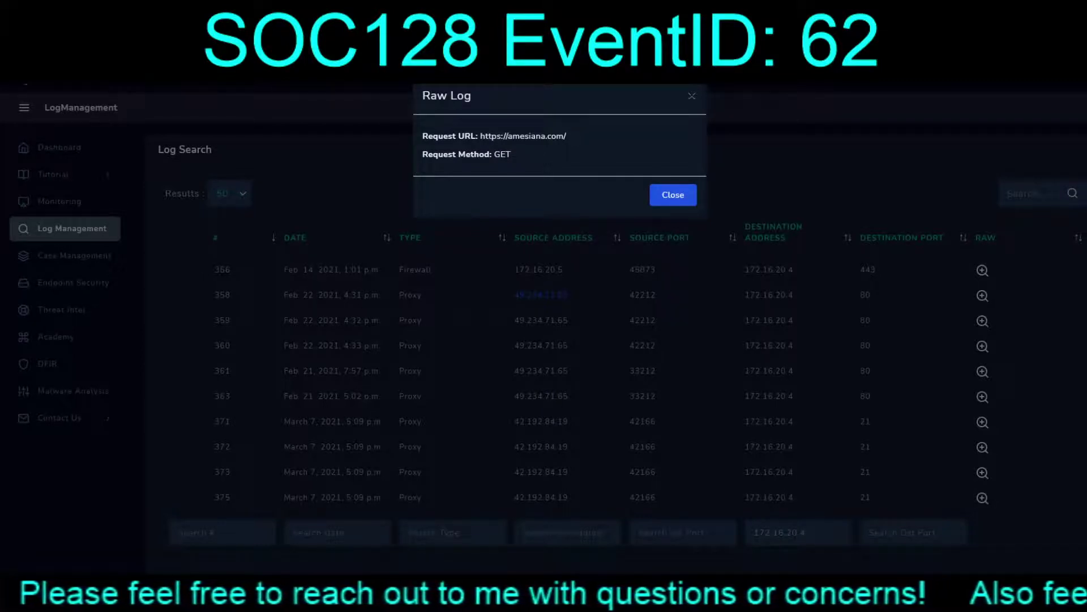
left_click(983, 372)
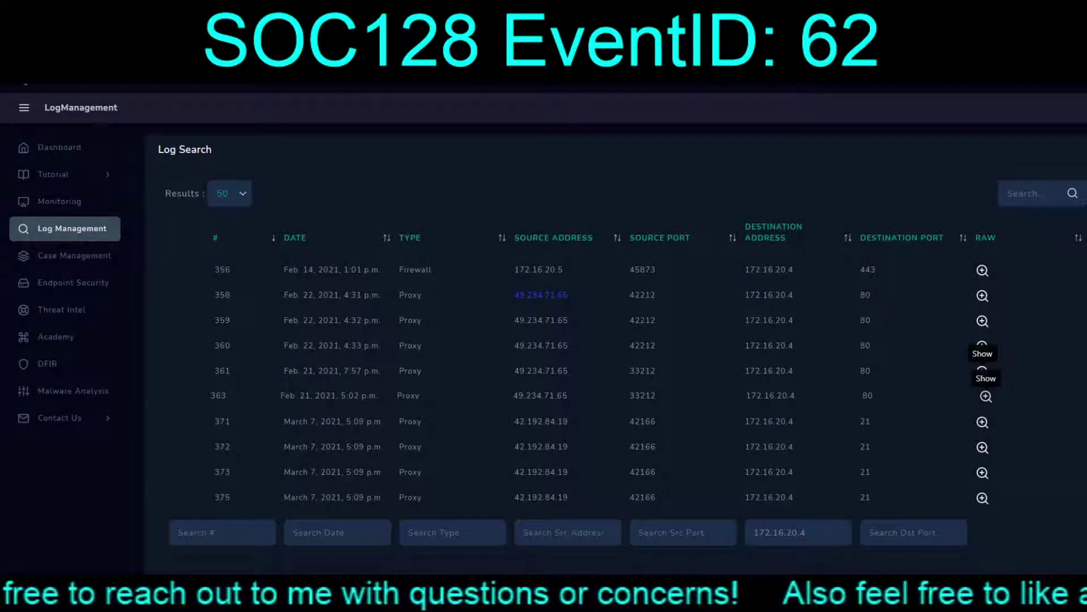
left_click(986, 396)
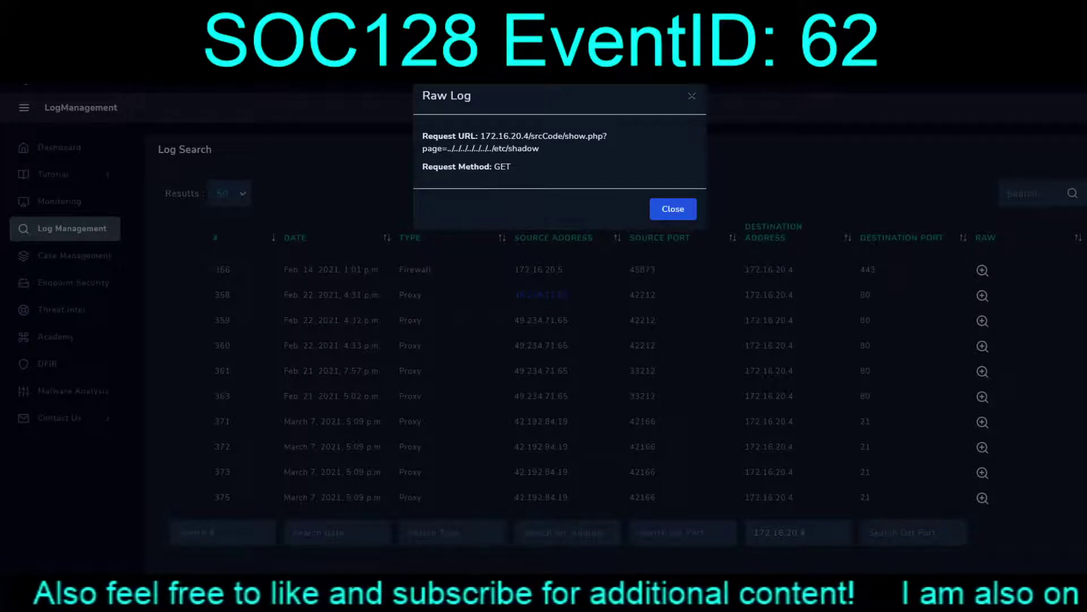
left_click_drag(603, 136, 549, 136)
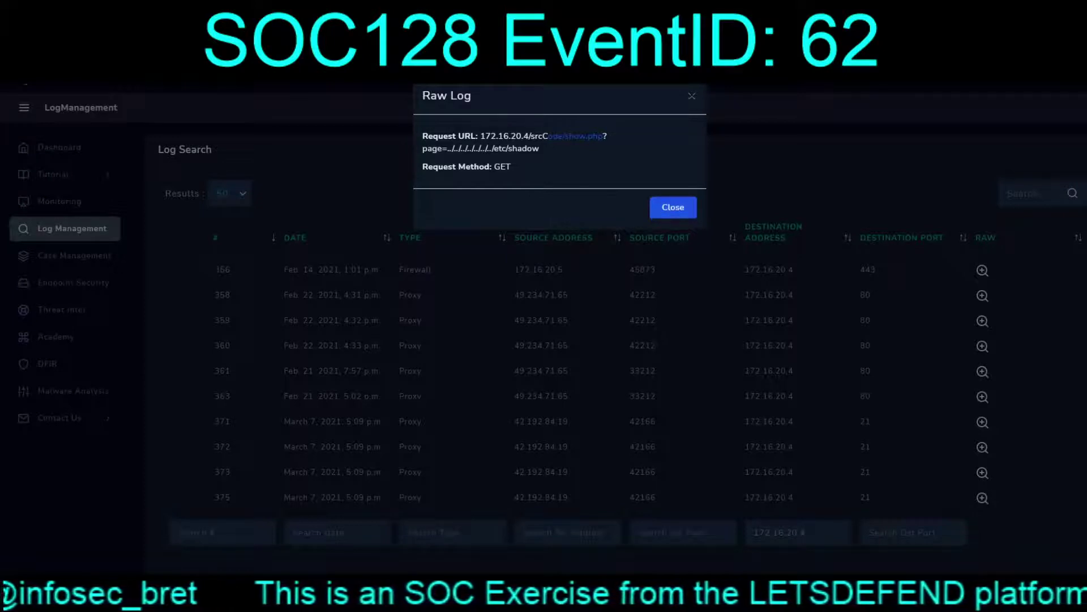
left_click(672, 207)
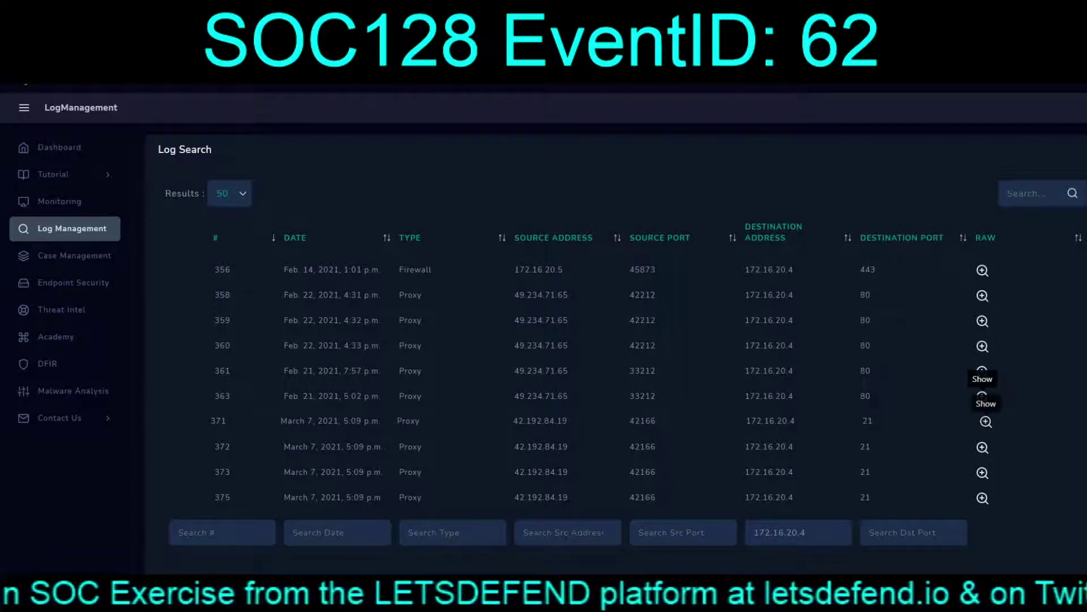
left_click(983, 396)
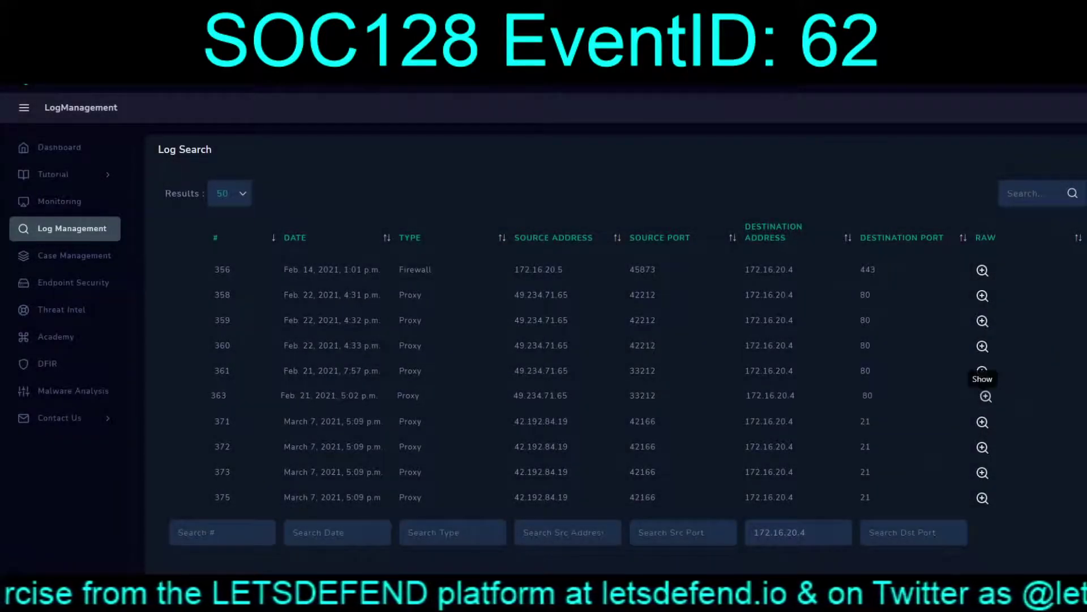
left_click(982, 371)
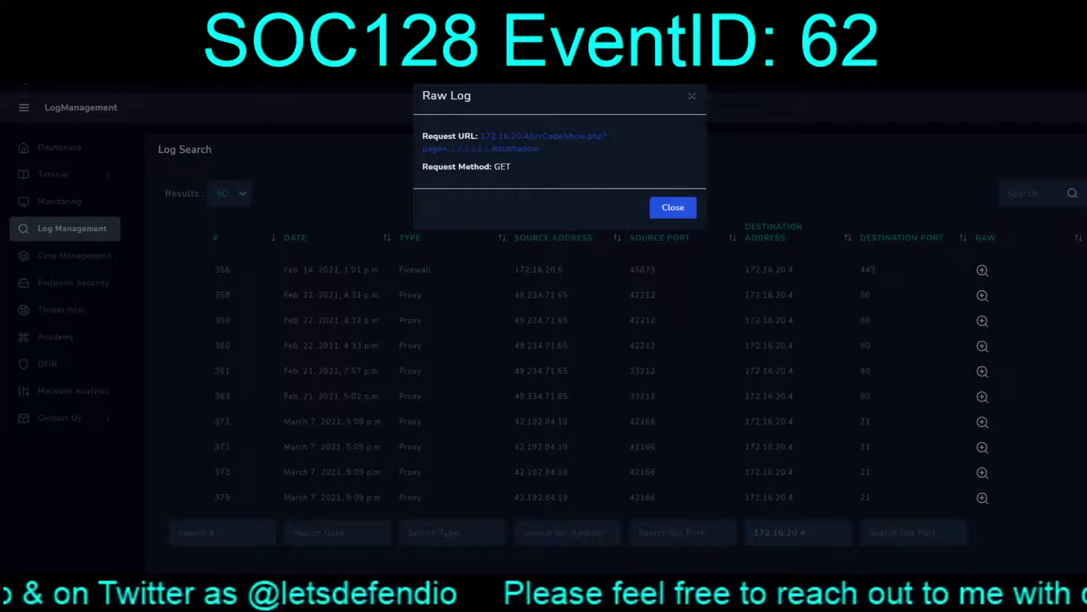
left_click(674, 207)
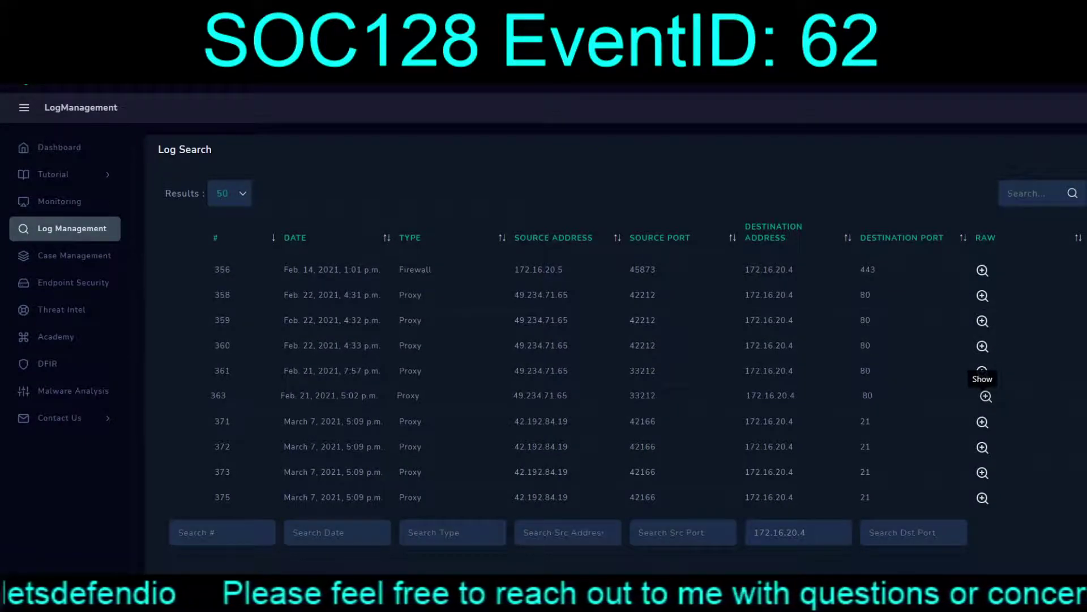
left_click(986, 396)
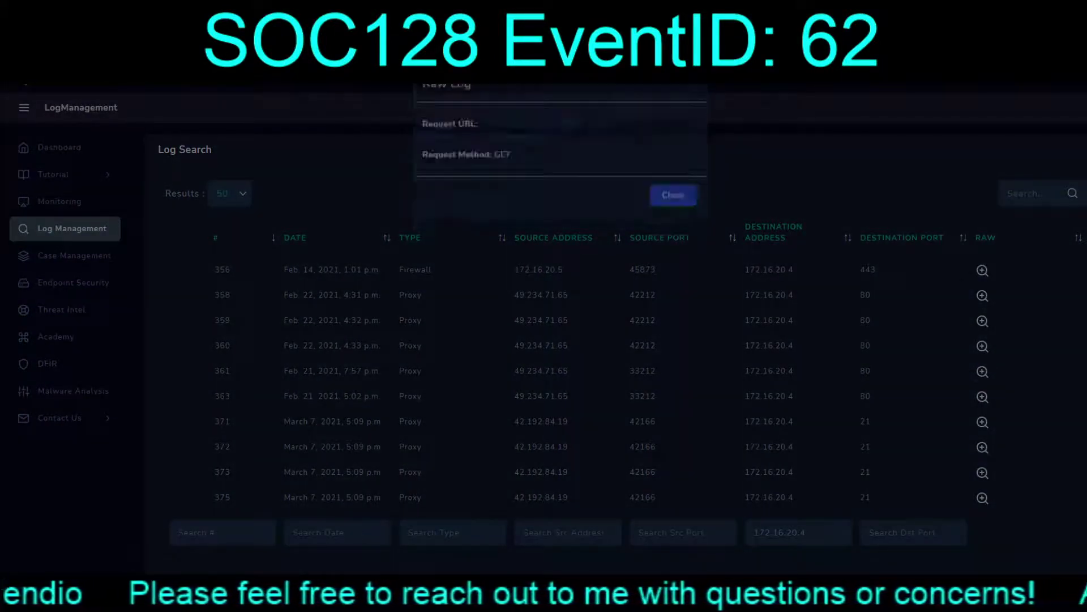
key("Escape")
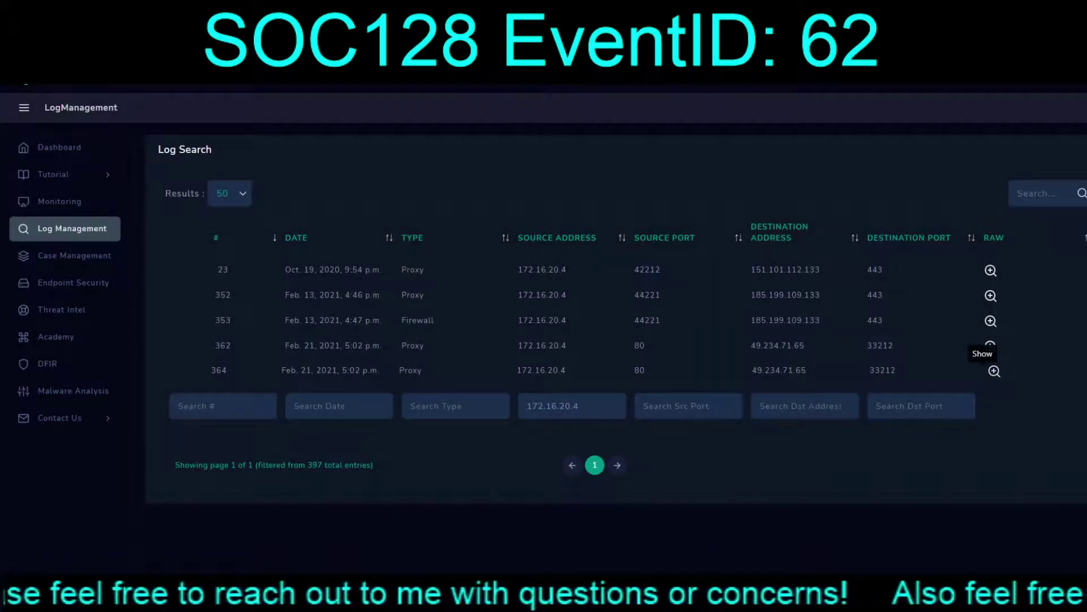
Recheck the response codes in proxy logs 362 and 364 against the attacker's requests
left_click(990, 346)
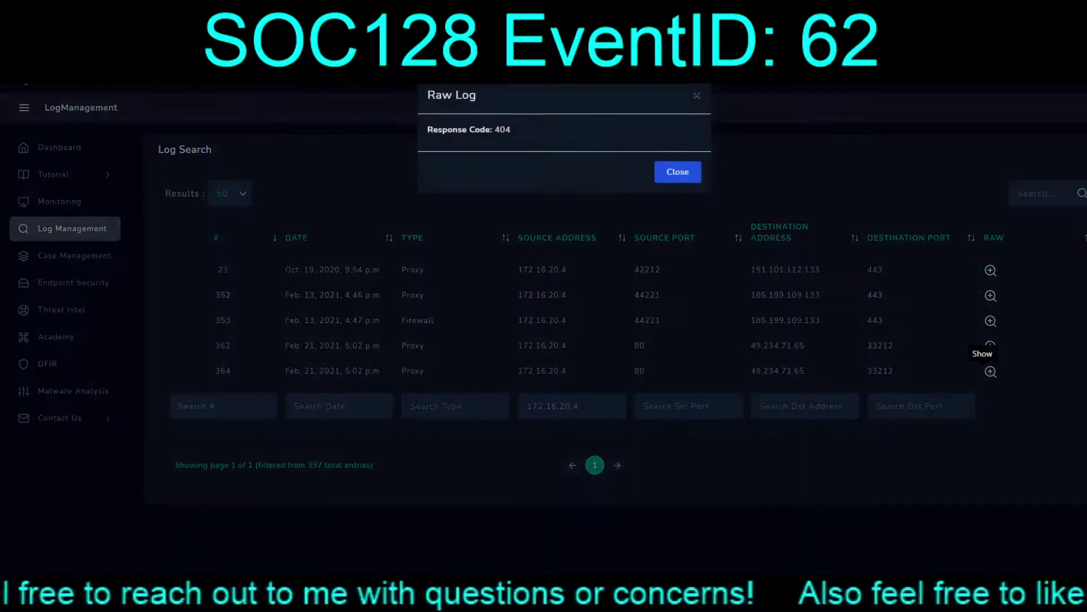
left_click(678, 171)
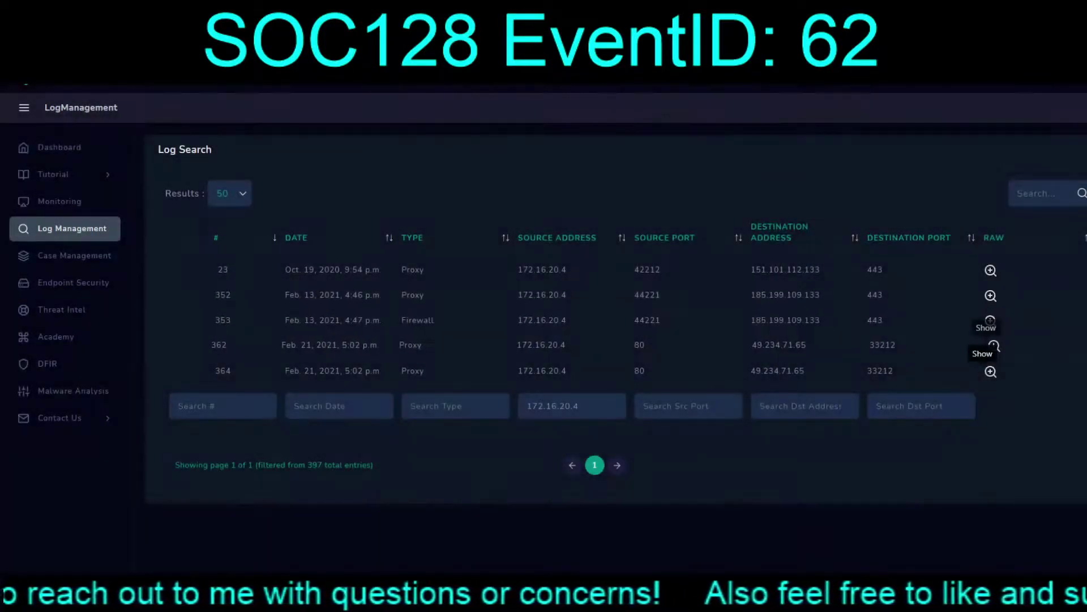
left_click(991, 321)
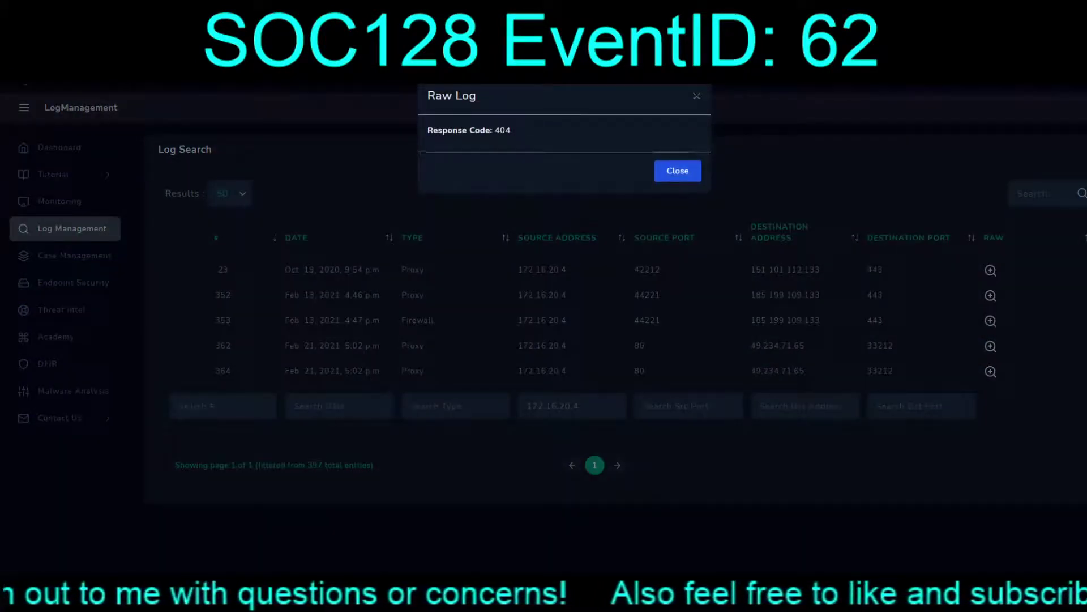
left_click(678, 172)
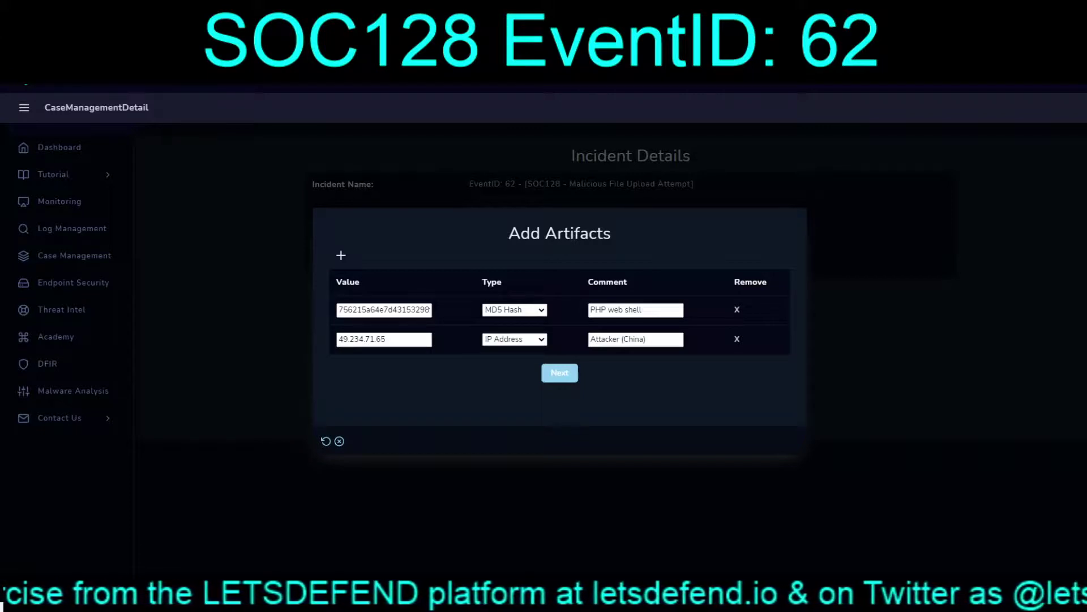
Submit the playbook artifacts, recheck the attacker's logged requests, and answer Yes to whether someone requested the C2
key("Return")
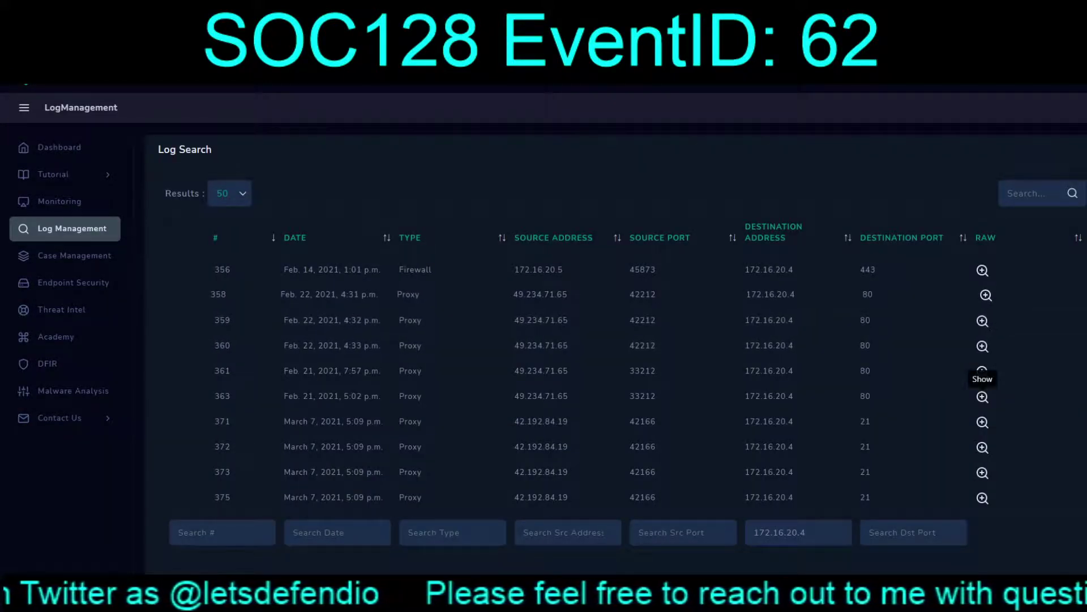
left_click(982, 371)
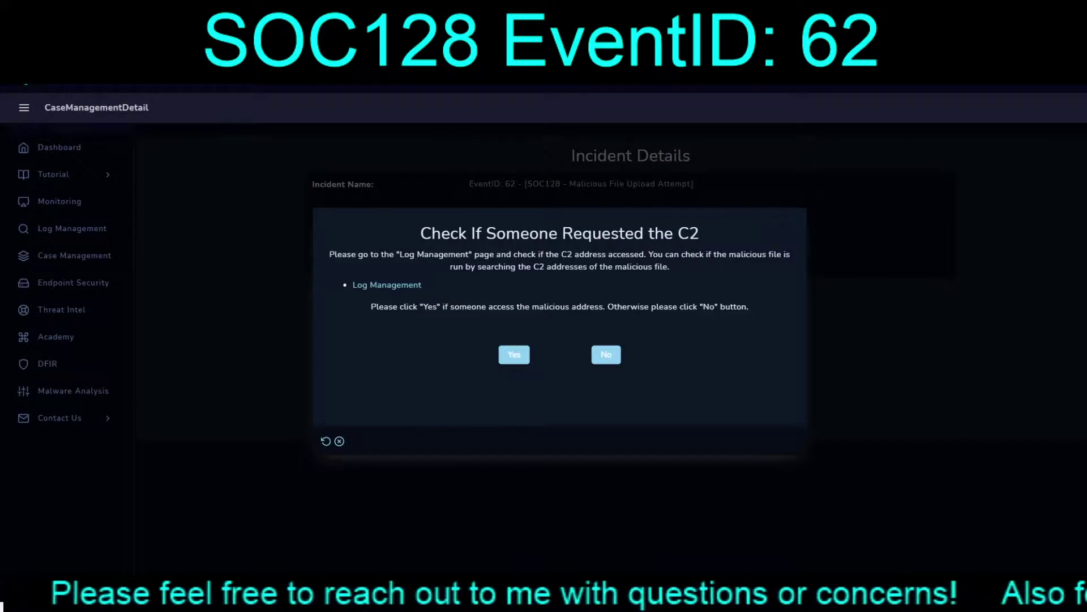
left_click(514, 355)
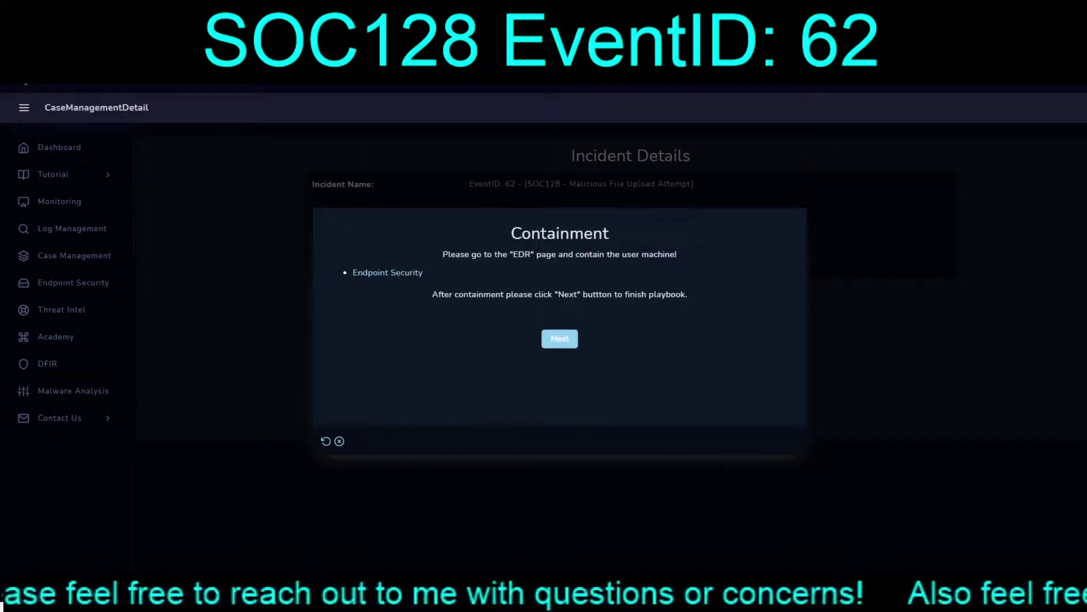
Advance past the Containment stage and confirm finishing the playbook for EventID 62
left_click(559, 338)
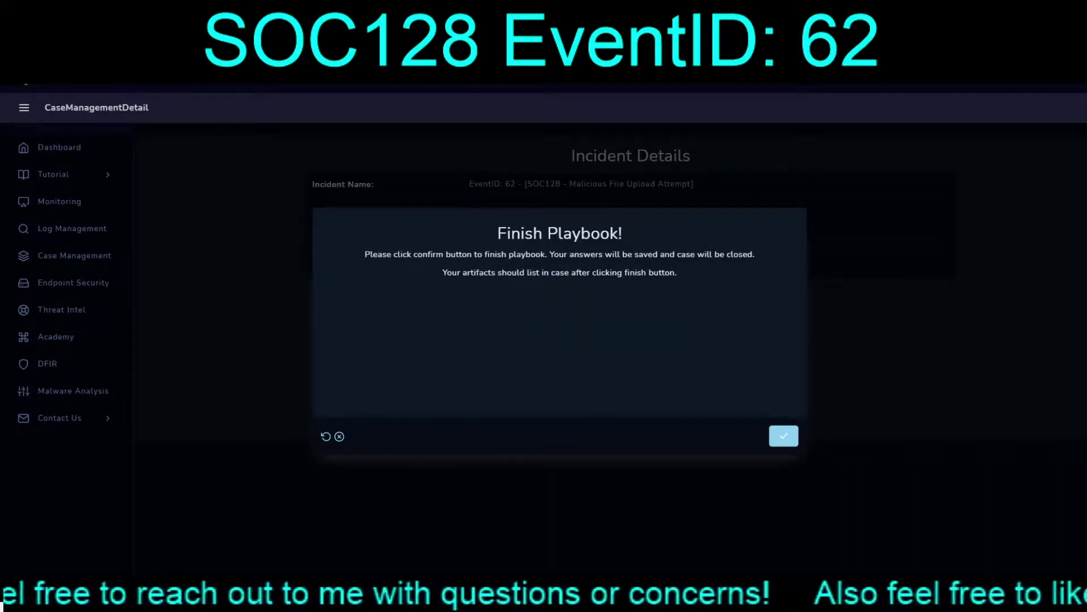
left_click(783, 435)
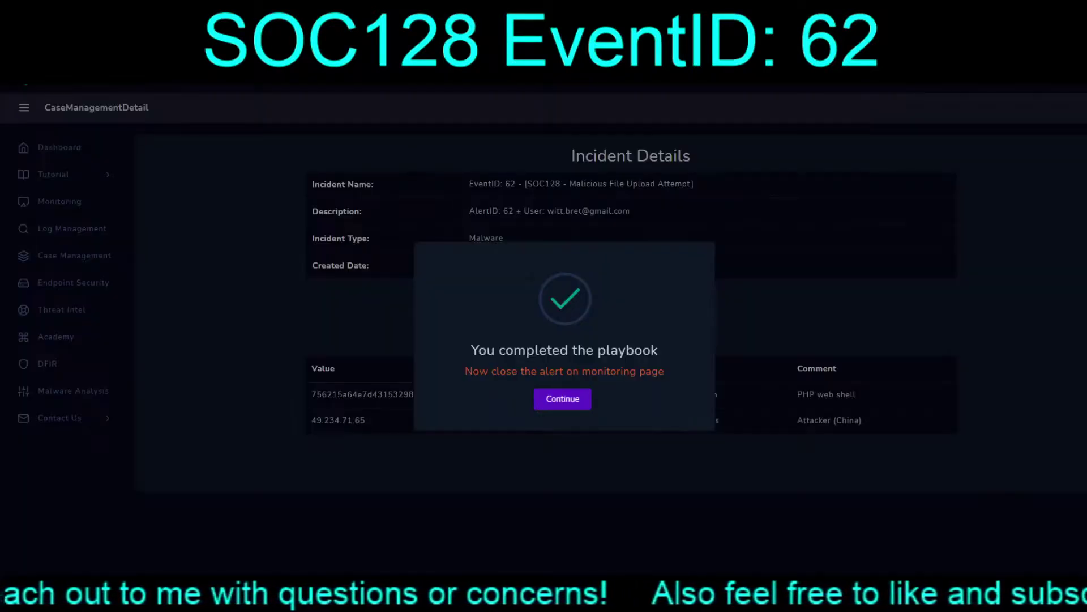
left_click(563, 399)
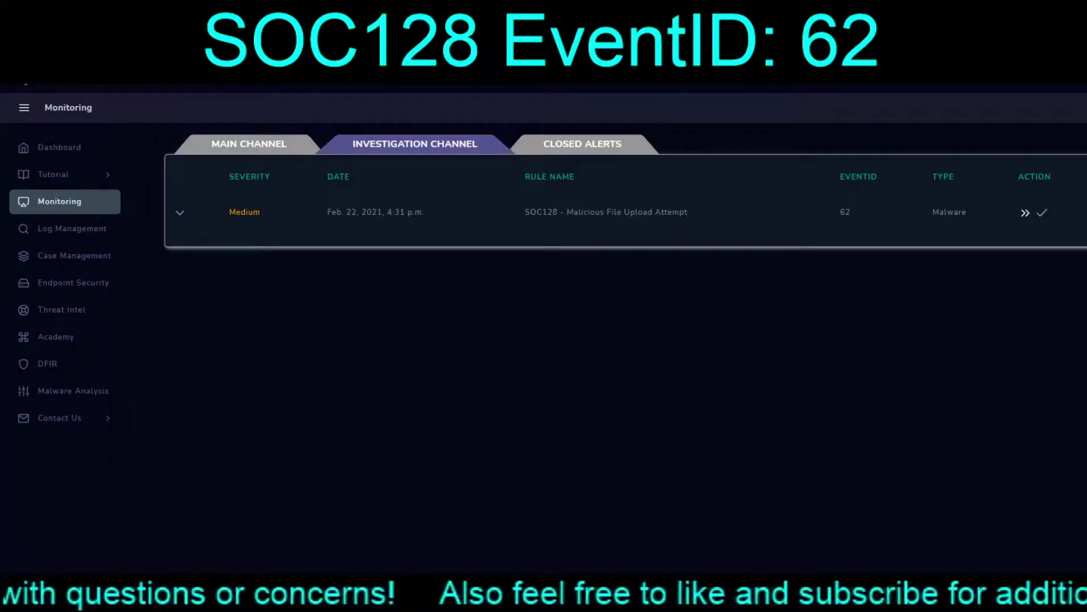
Start closing alert EventID 62 and enter the note "PHP Web Shell has been uploaded and used from an China IP."
left_click(1042, 212)
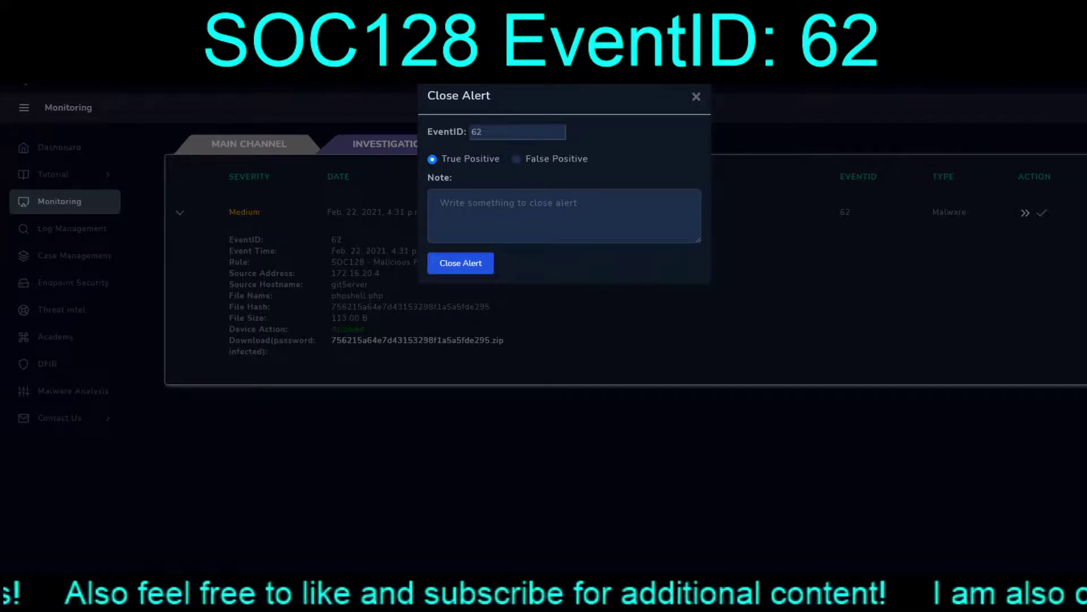
type("PHP W")
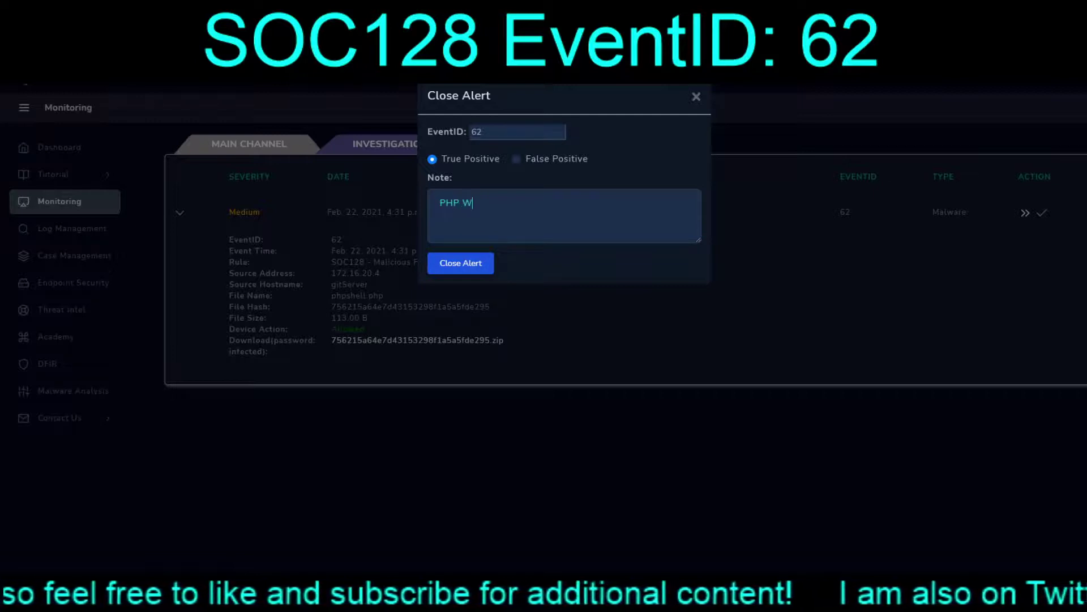
type("eb Shell has")
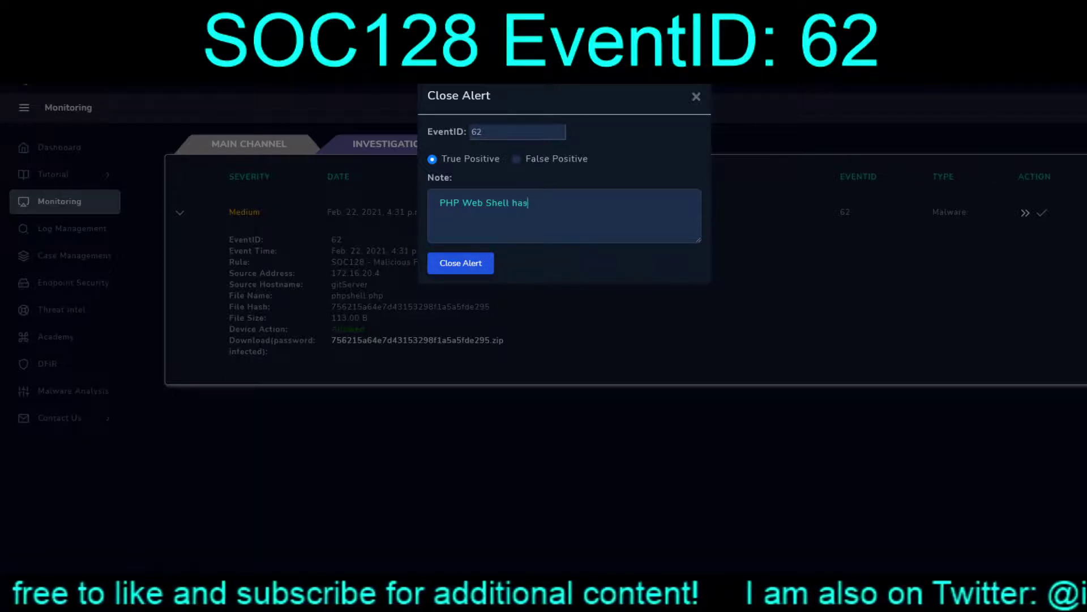
type(" been upl")
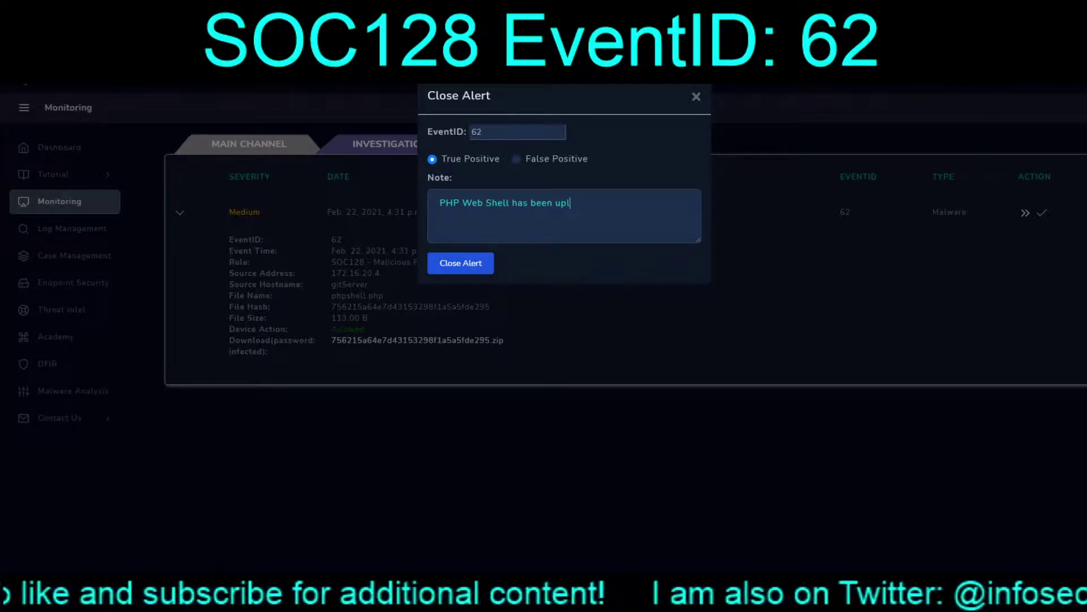
type("oaded")
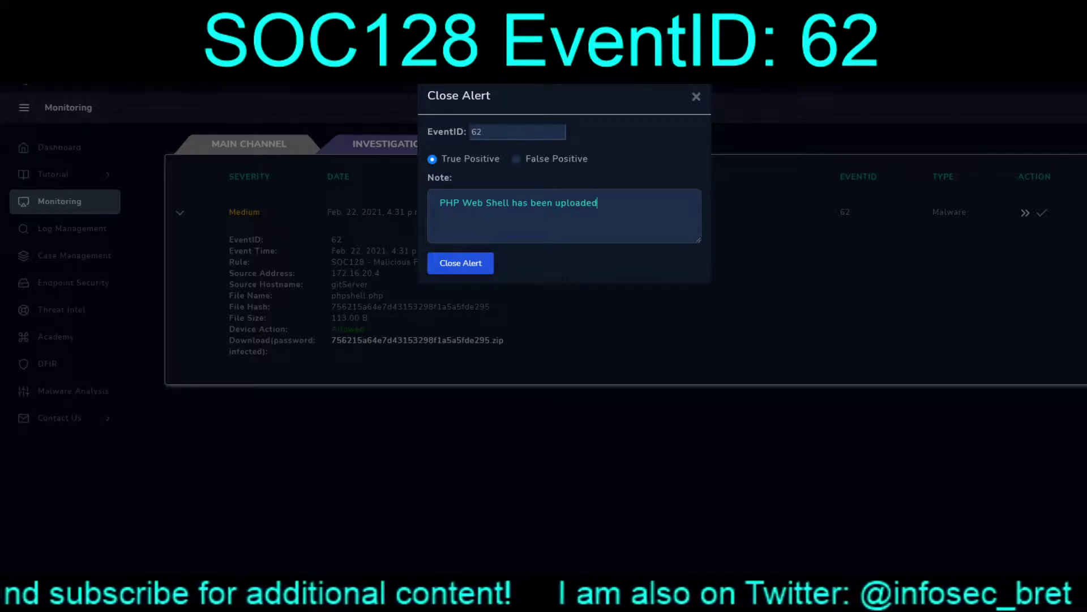
type(" and use")
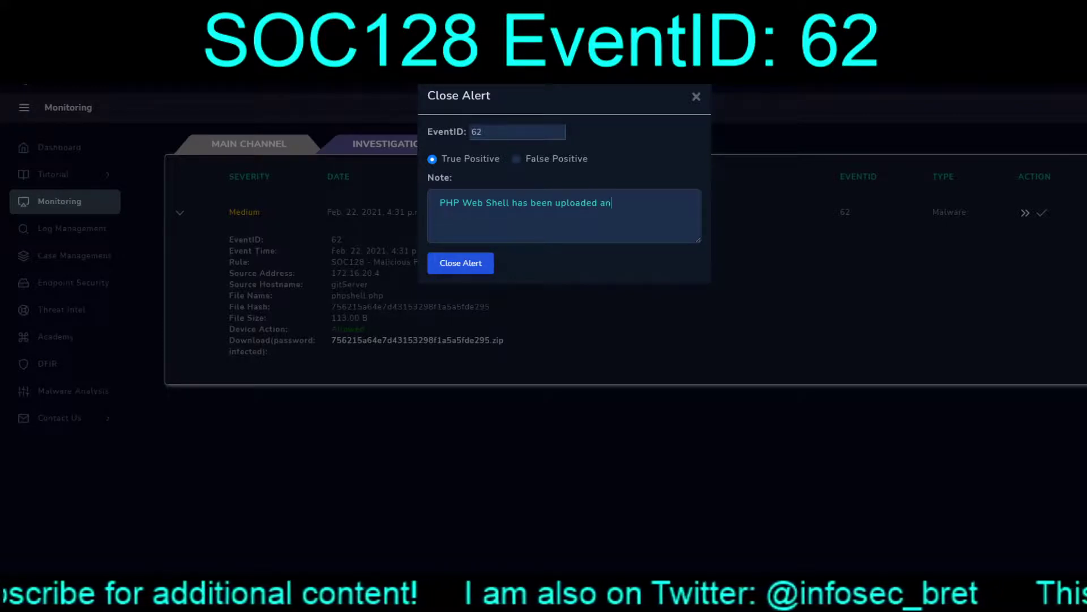
type("om a")
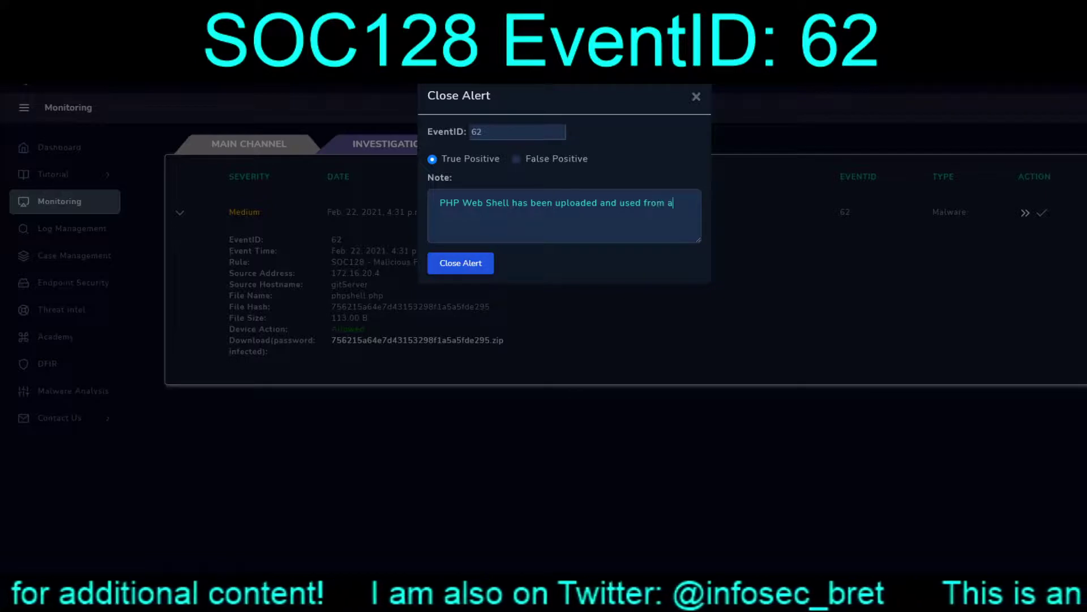
type("n China IP. Re")
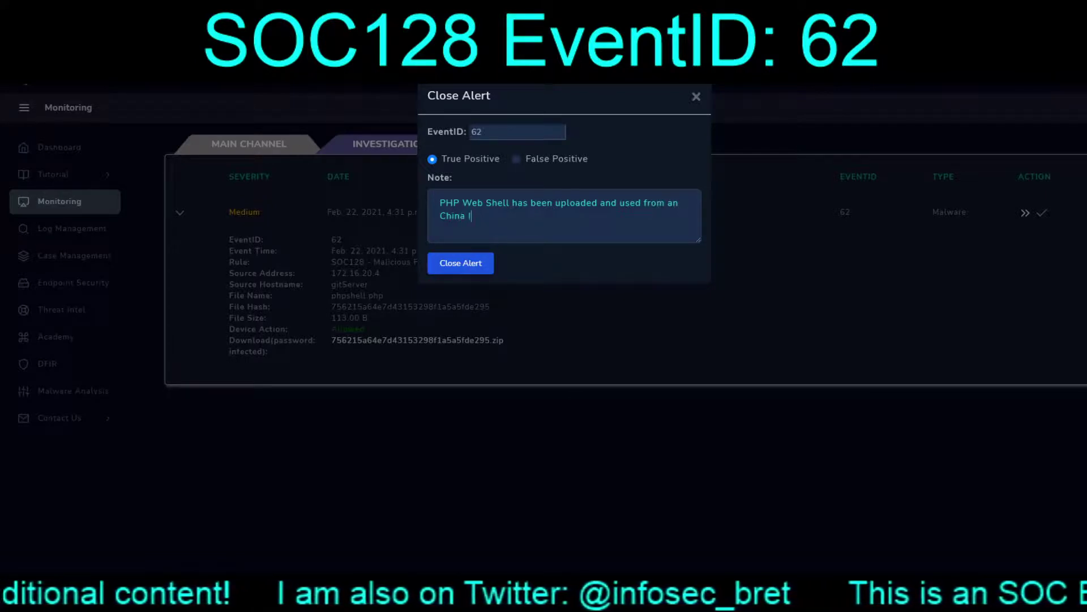
key("BackSpace")
key("BackSpace")
key("BackSpace")
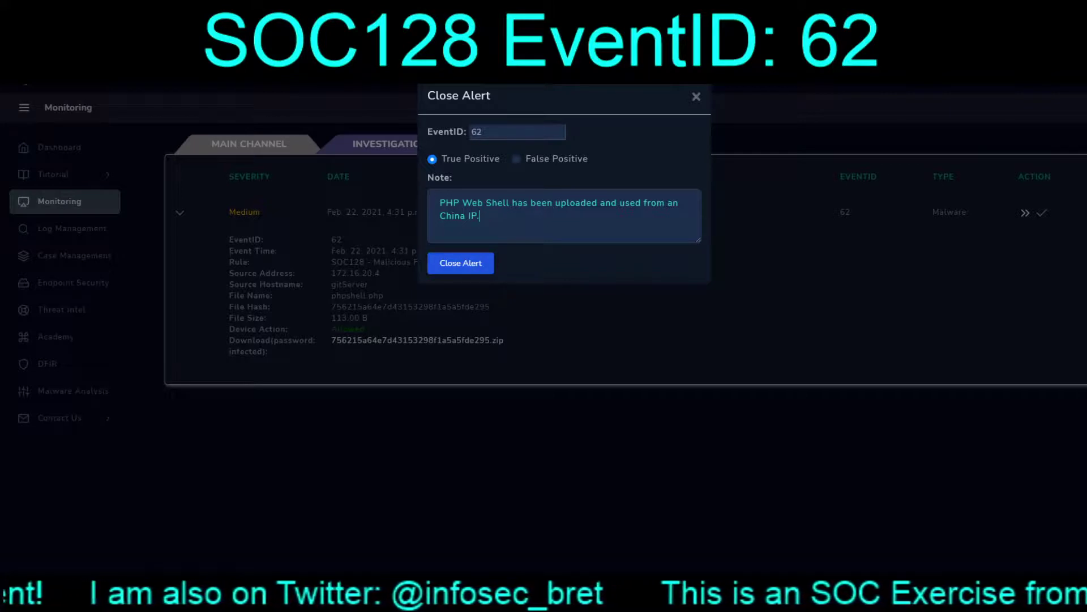
Add a new paragraph to the note: "172.16.20.4/srcCode/upload.php needs to be restricted and/or vuln tested", correcting its typos
key("Return")
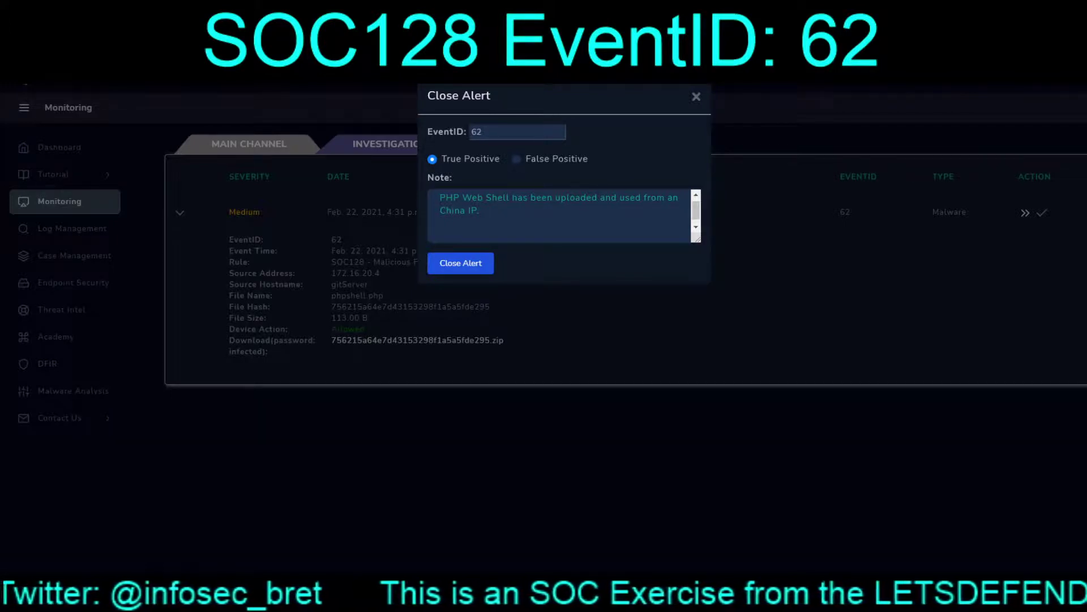
type("172.16.20.4/srcCode/upload.php")
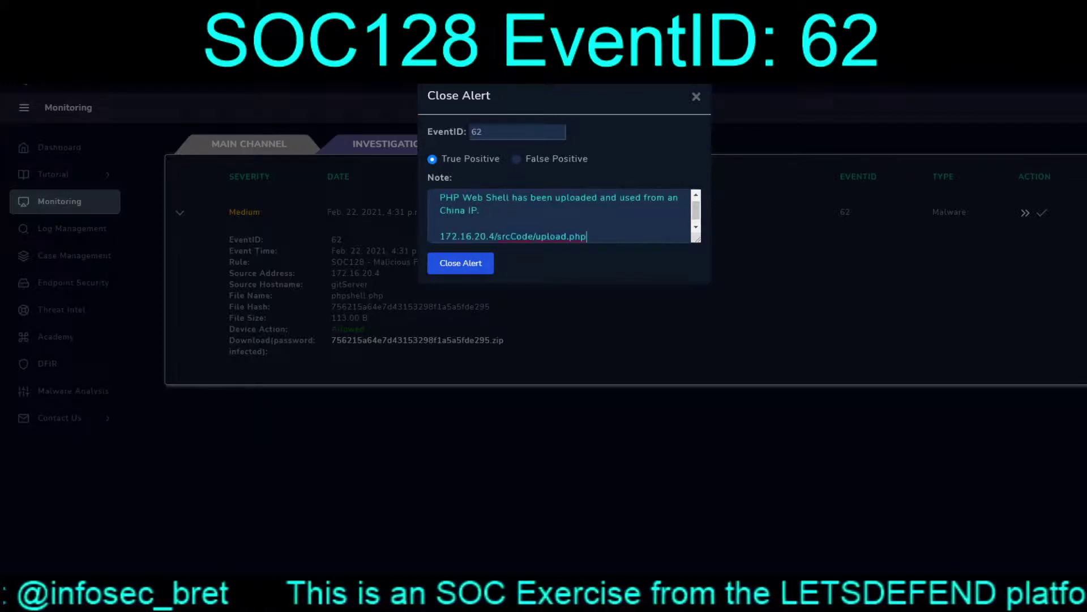
type("needs to ")
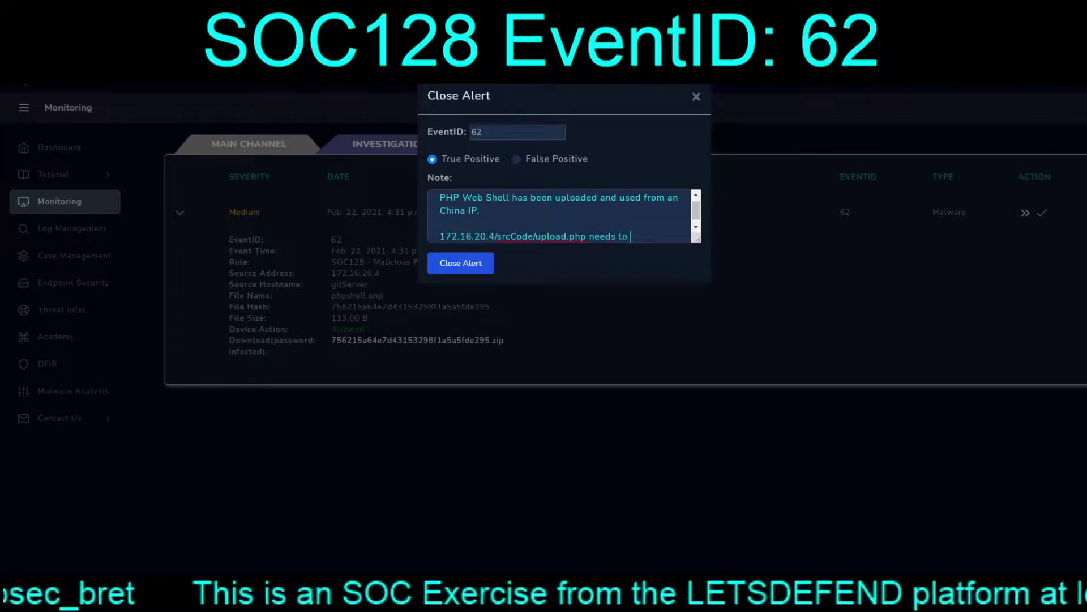
type("be restircted")
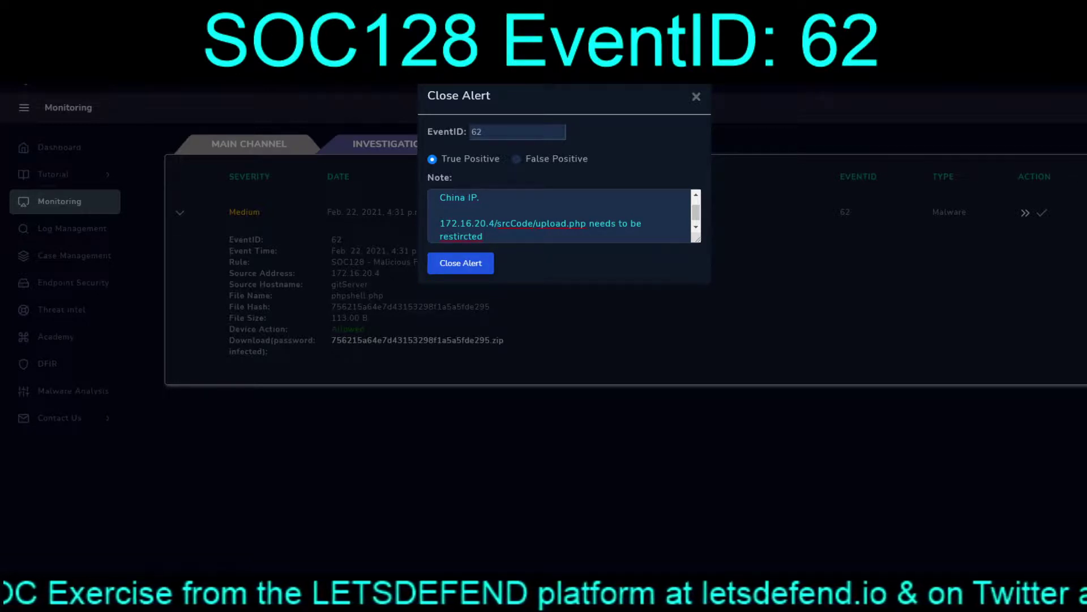
type("and.or vuln tes")
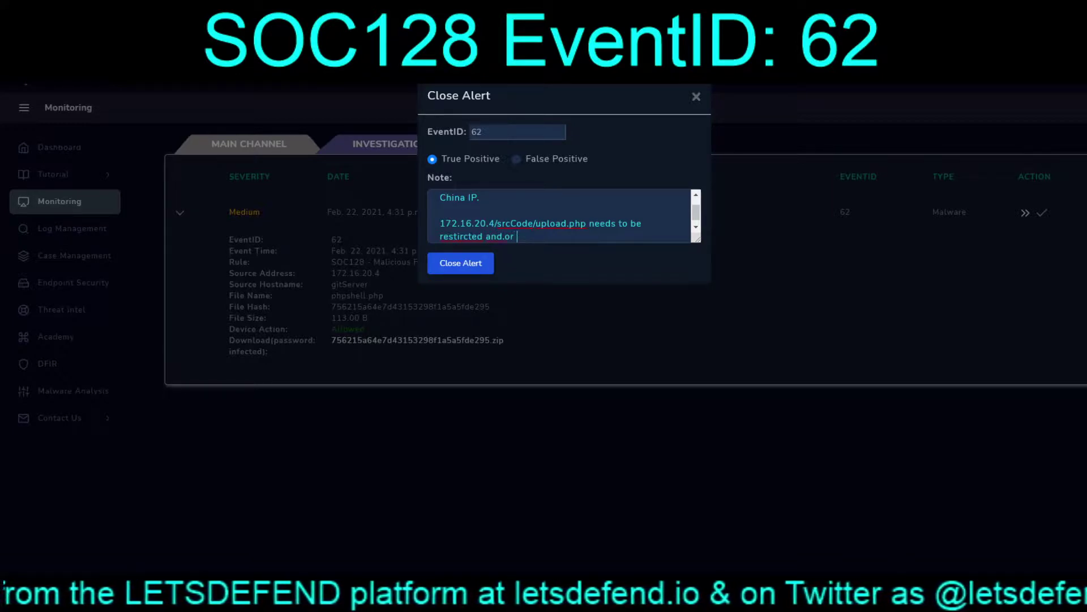
type("ted")
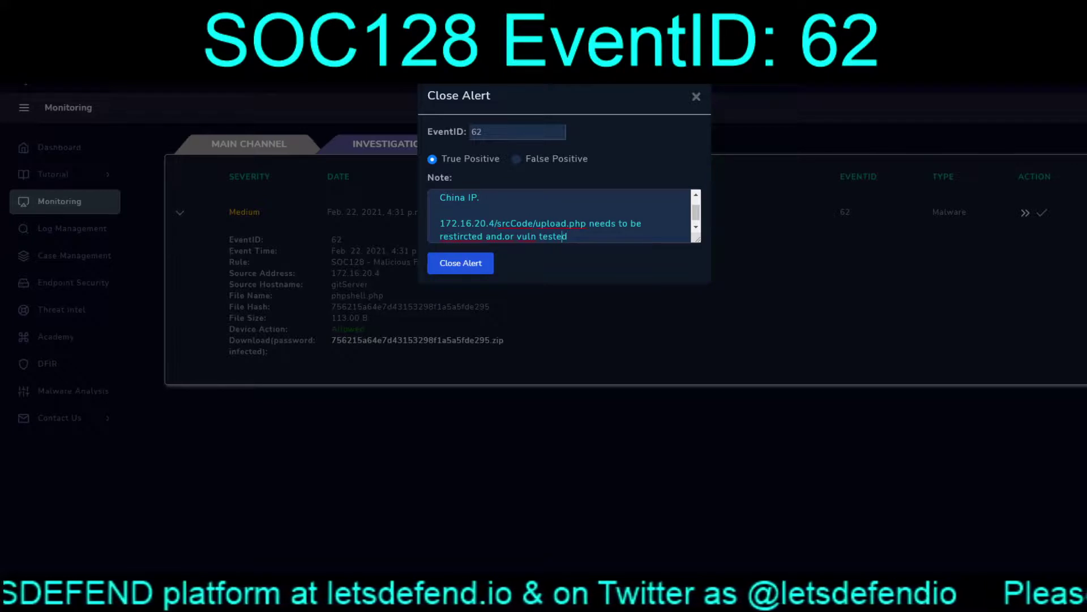
type("/")
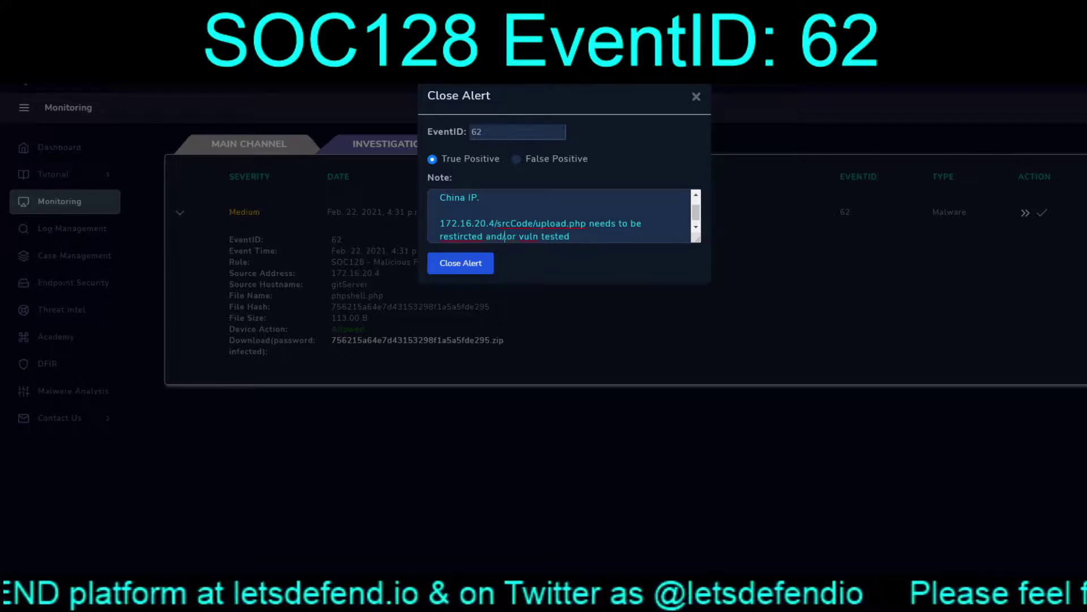
right_click(461, 236)
left_click(487, 243)
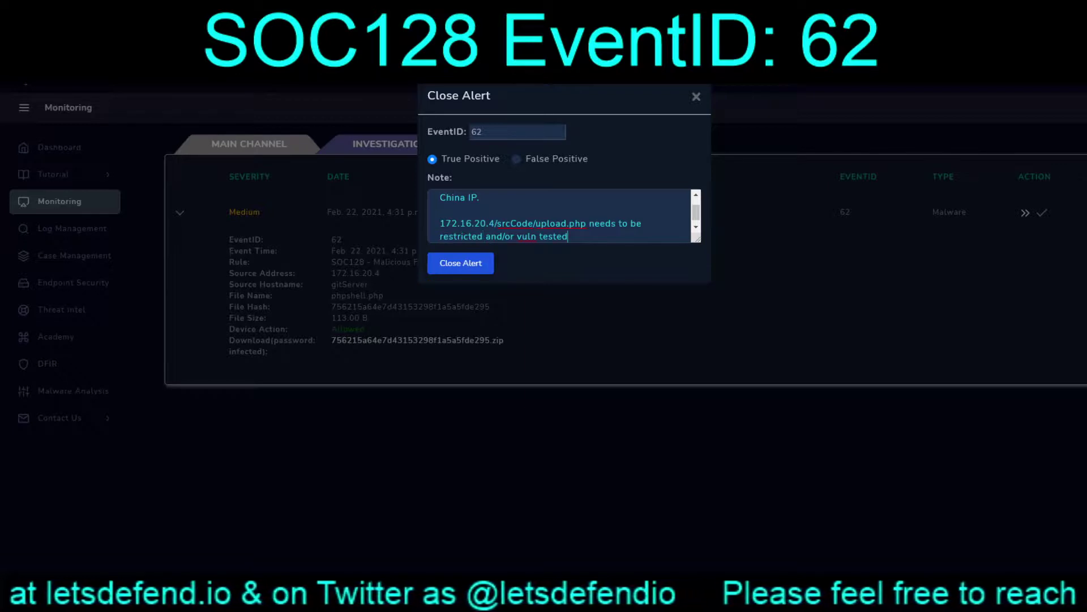
Extend the upload.php paragraph with ". This allowed the web shell to be uploaded and run."
type(". This")
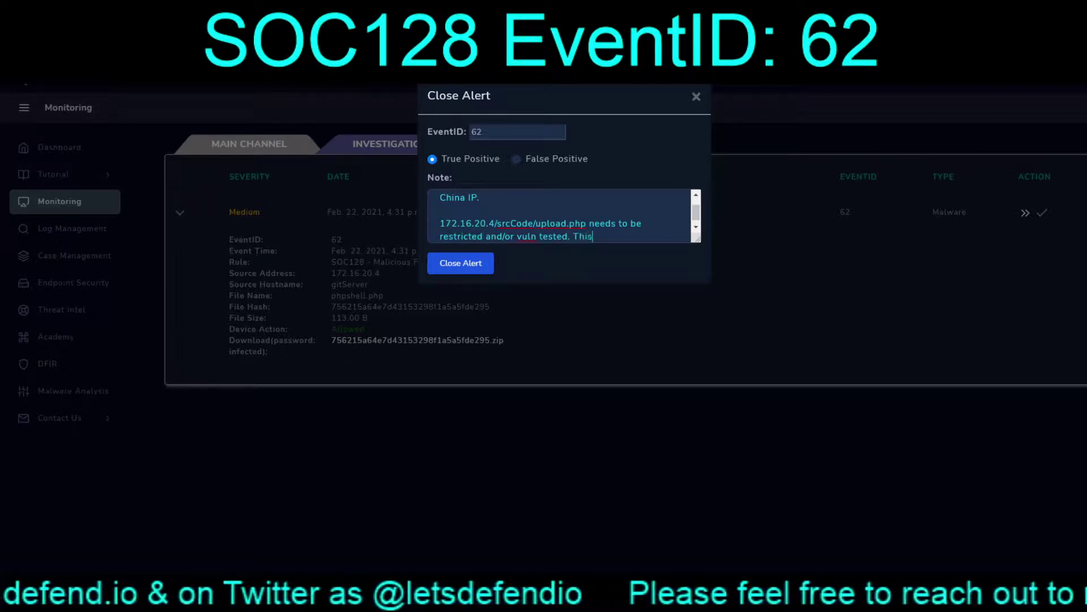
type(" allowed the ")
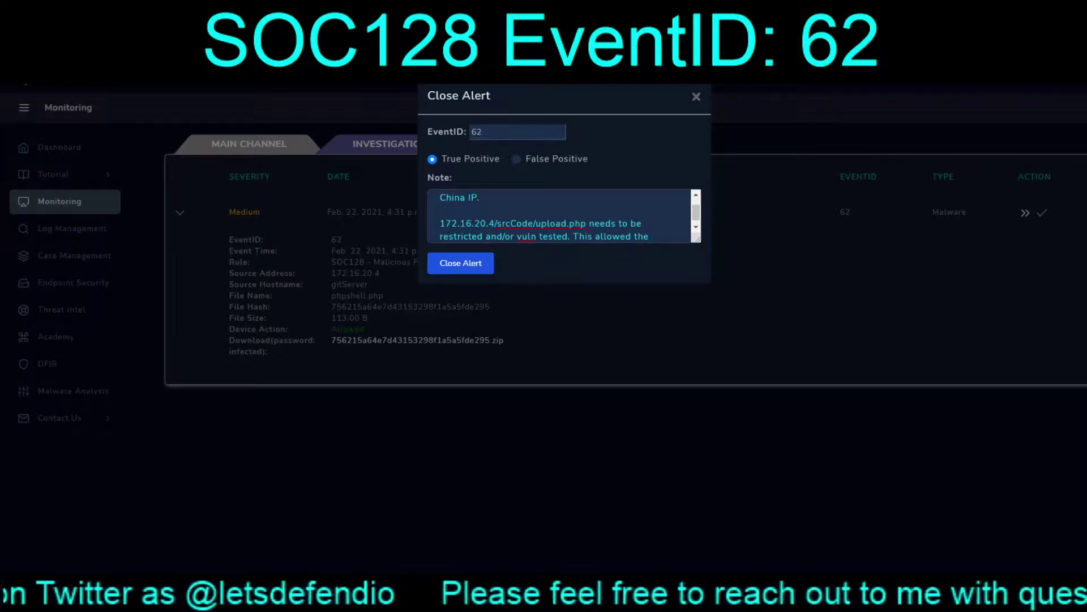
type("web shel")
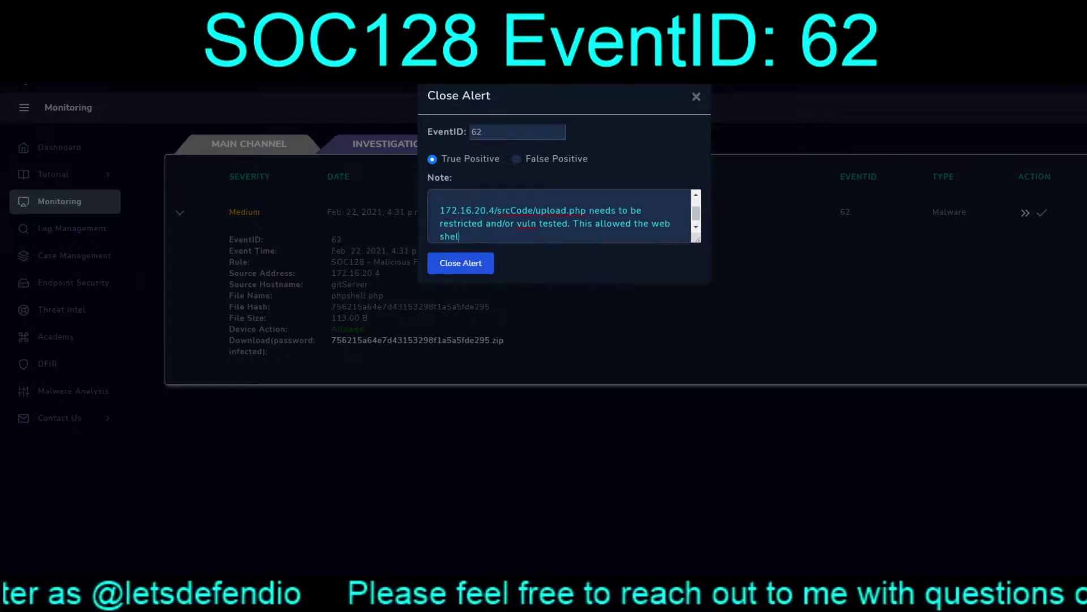
type("l to be ")
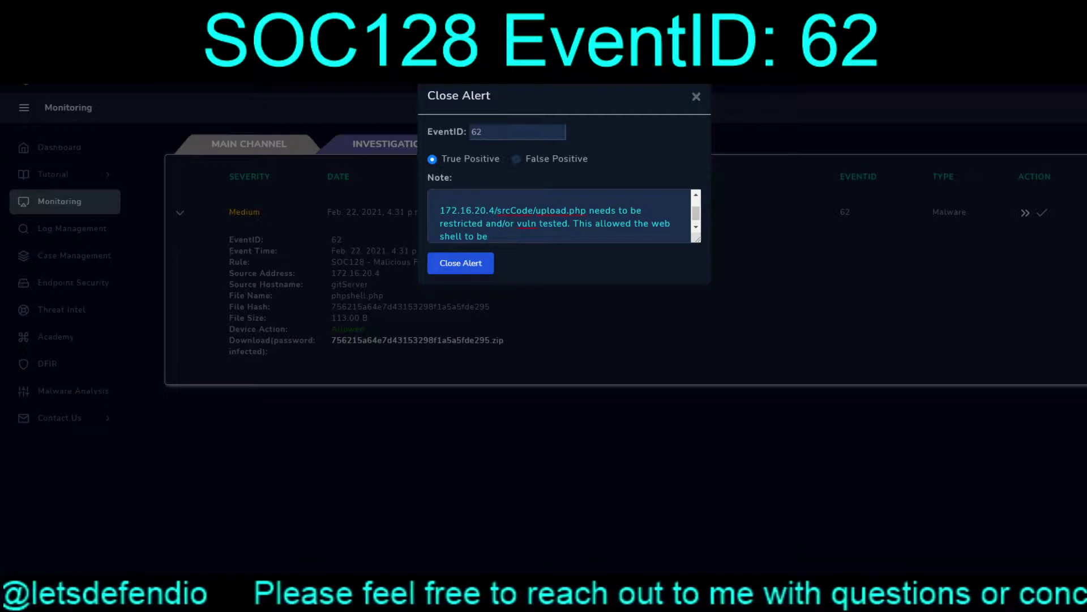
type("uploaded")
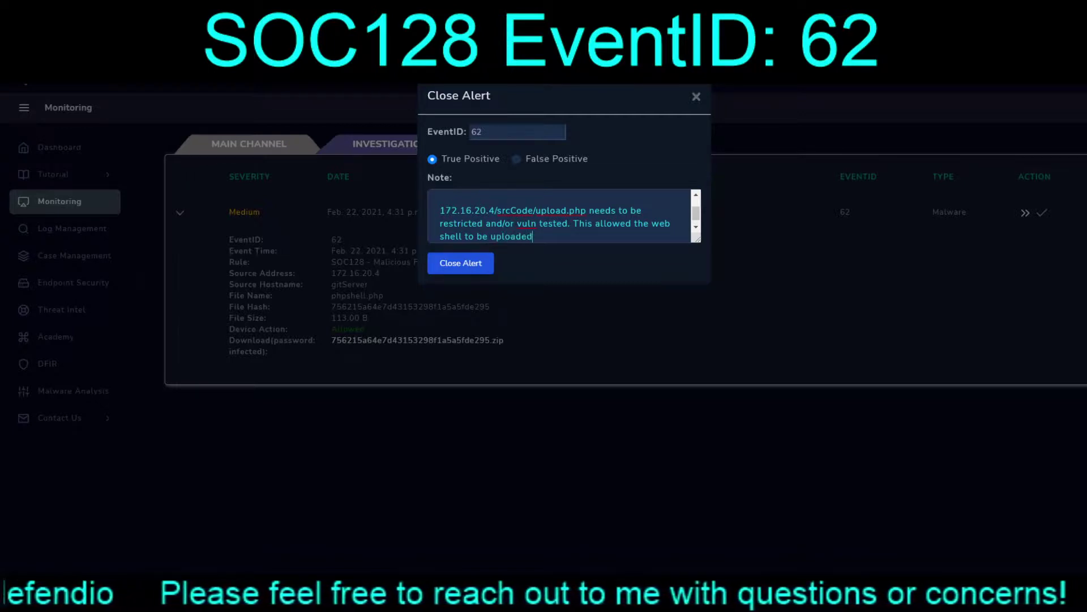
type(" and run.")
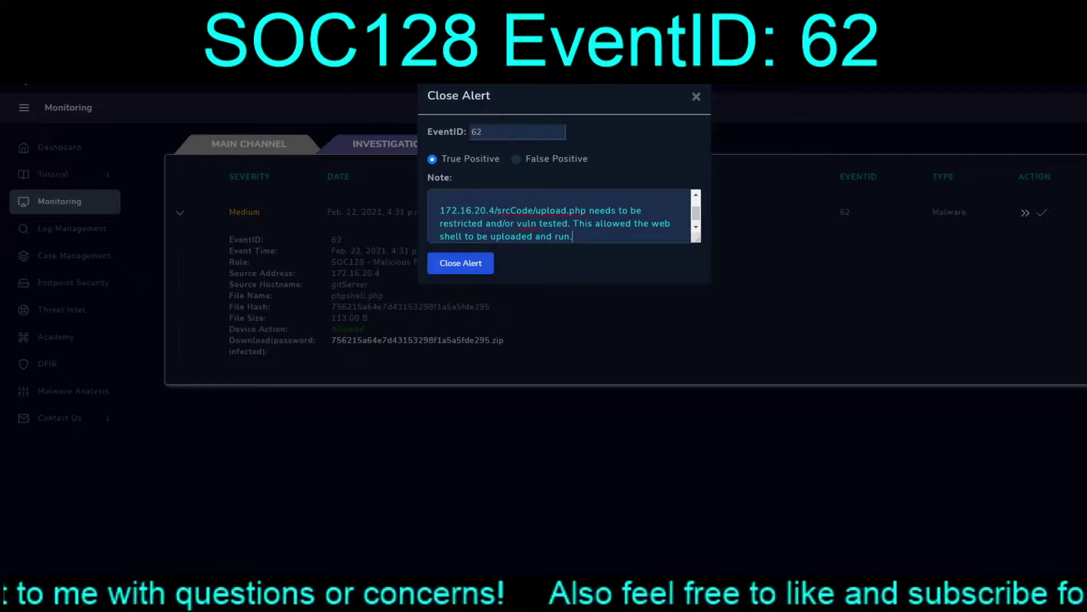
Add a final paragraph: "Consider passwords compromised and adding GEO-IP restrictions (CN, RU, IR, IQ, etc, etc, etc)!", and review the note from its beginning
key("Return")
key("Return")
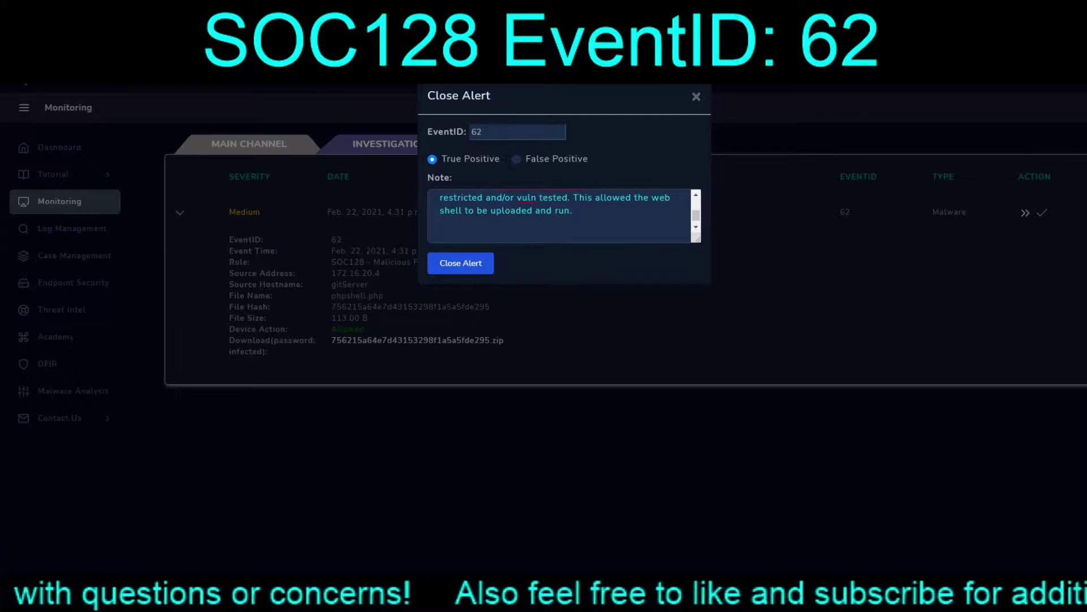
type("Consid")
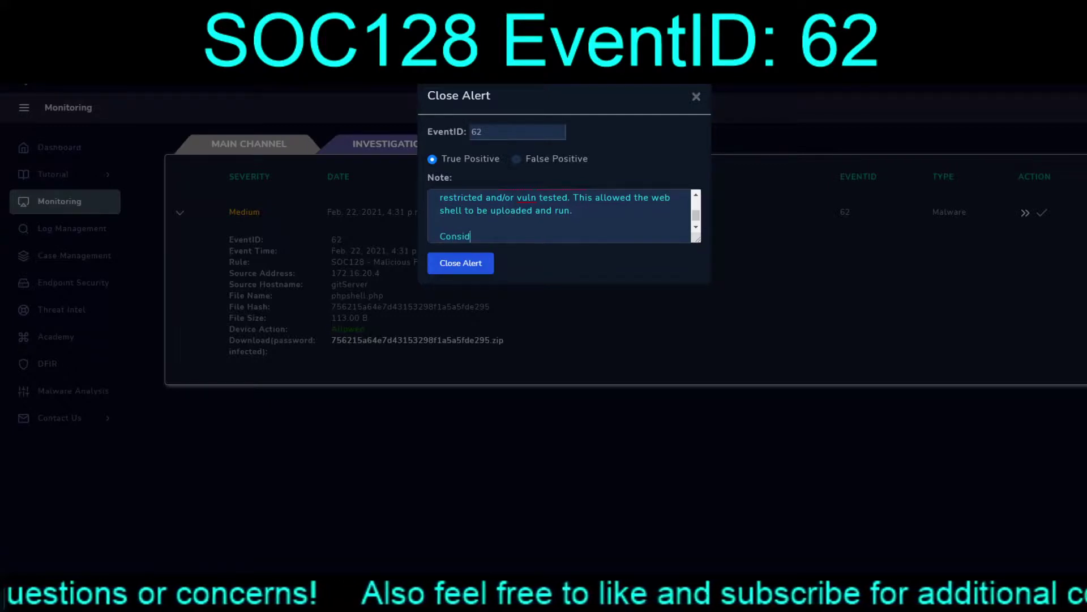
type("er pas")
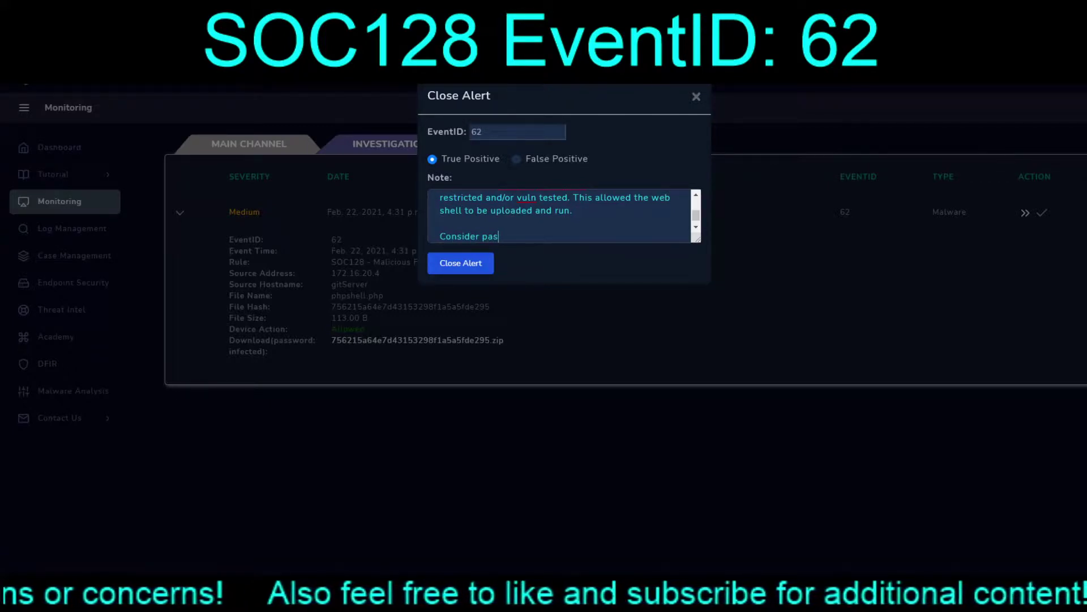
type("swords compromised")
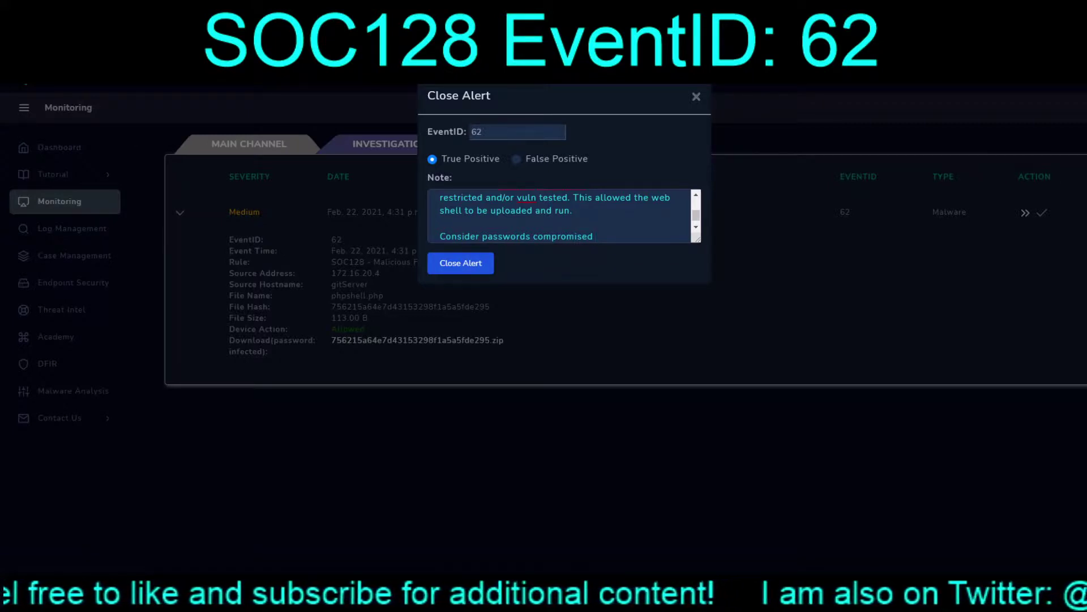
type("and adding GEO-IP restrictions")
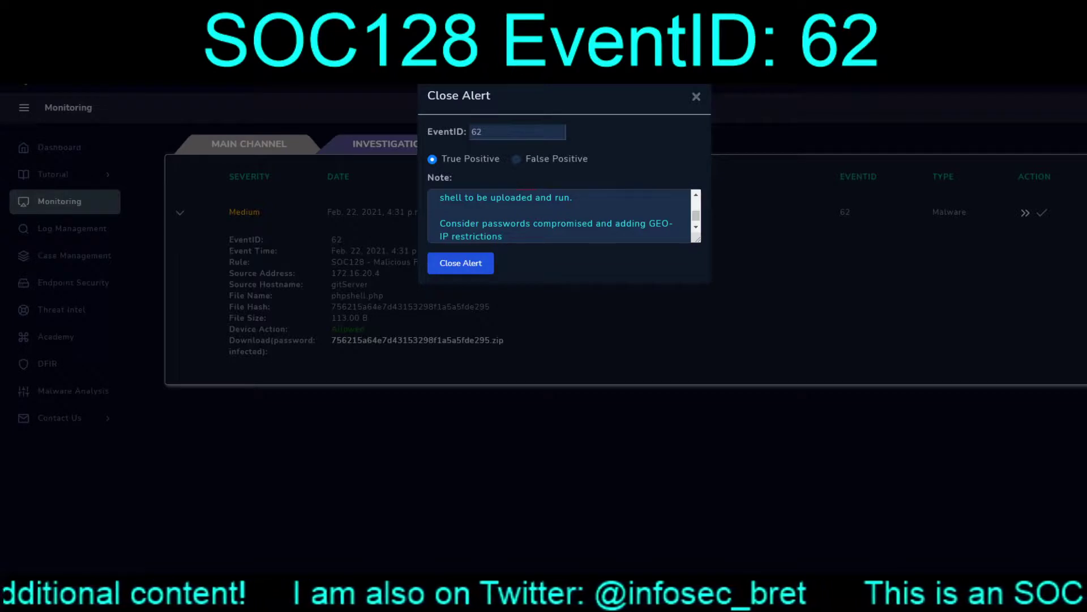
type(" (CN, ")
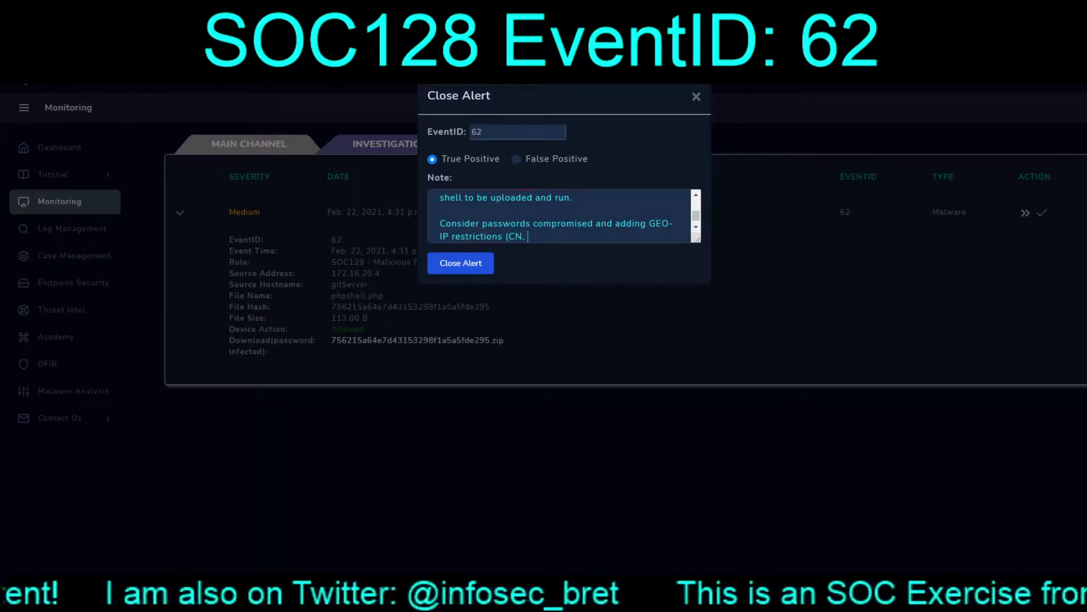
type("RU")
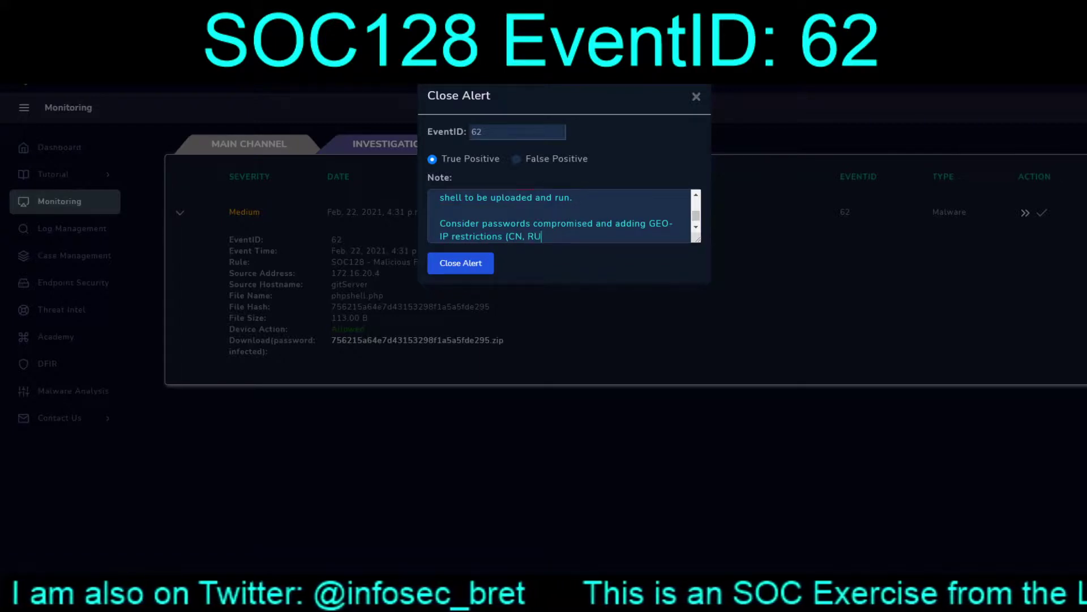
type(", IR")
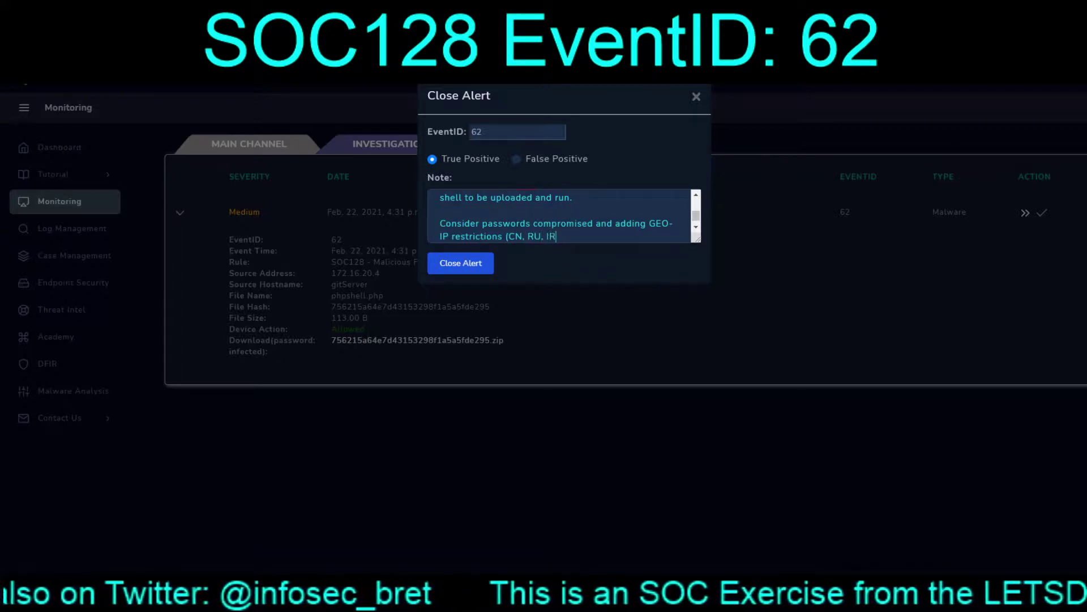
type(", I")
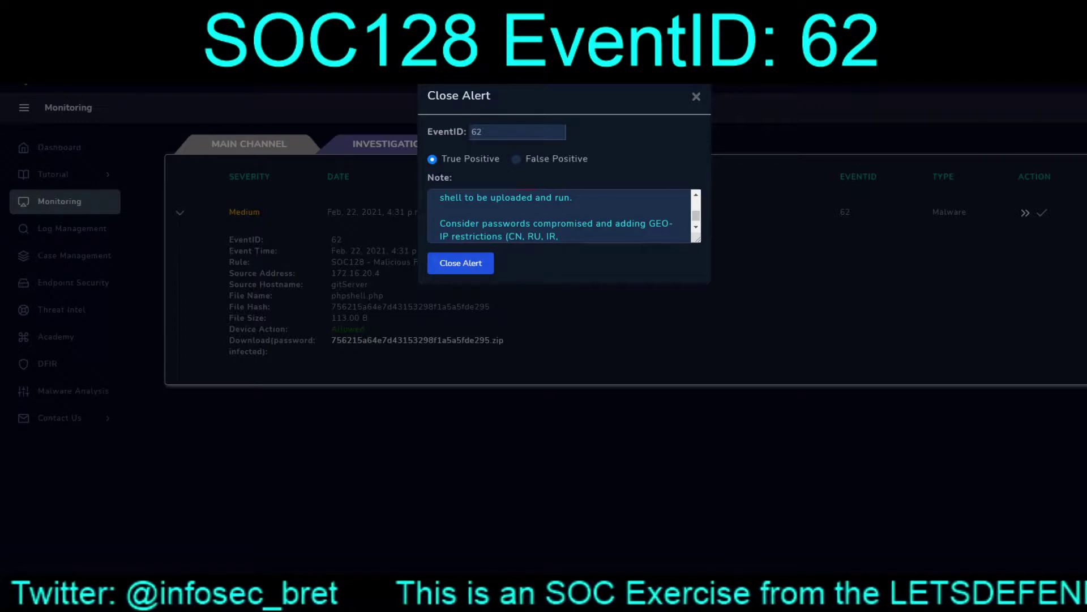
type("IQ")
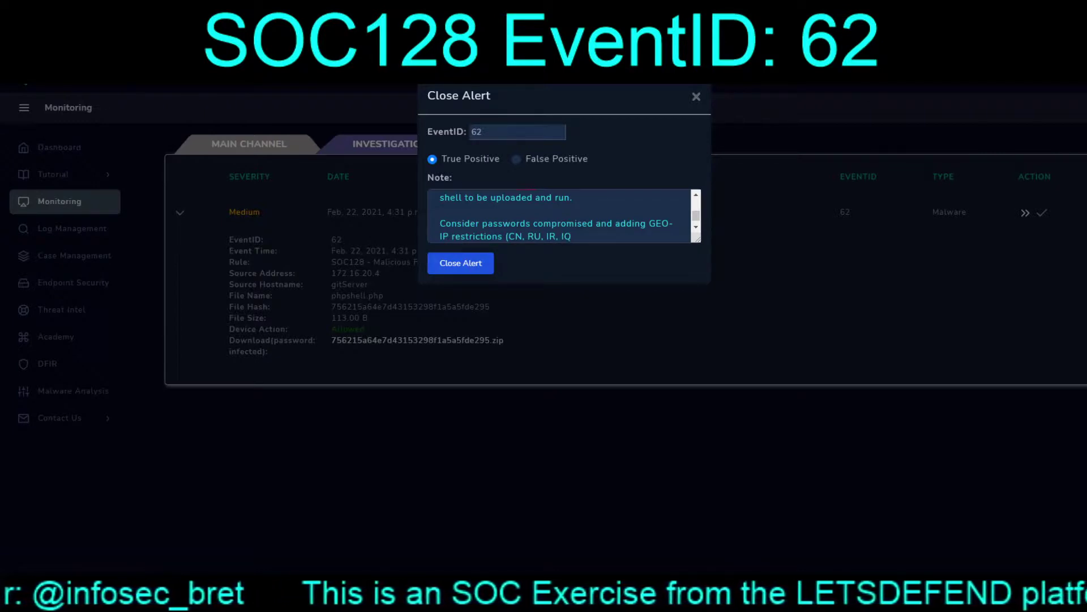
type(", etc, etc, etc)!")
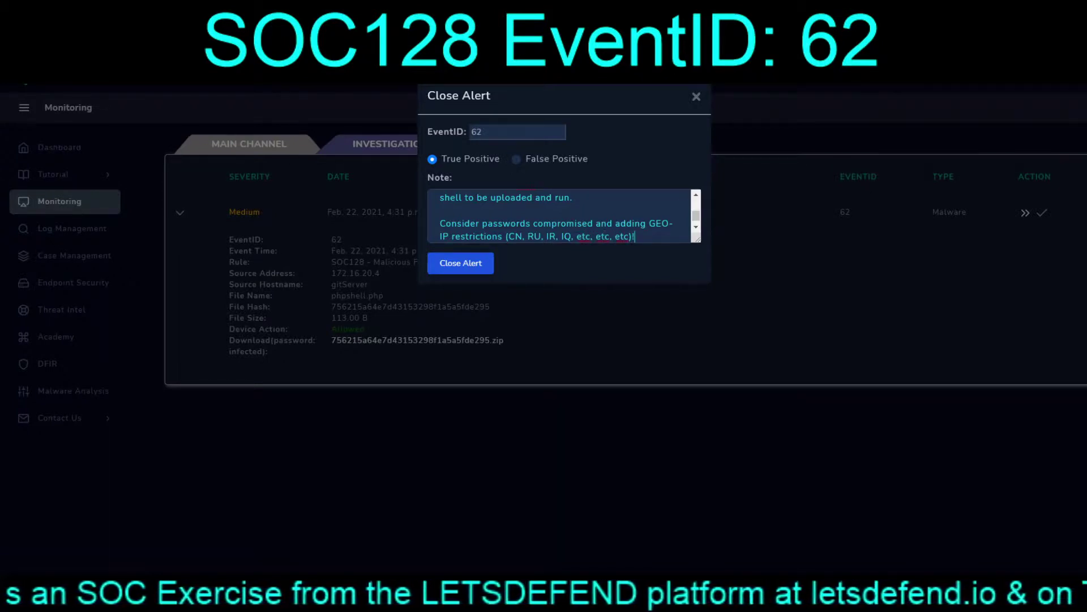
scroll(561, 215, "up", 3)
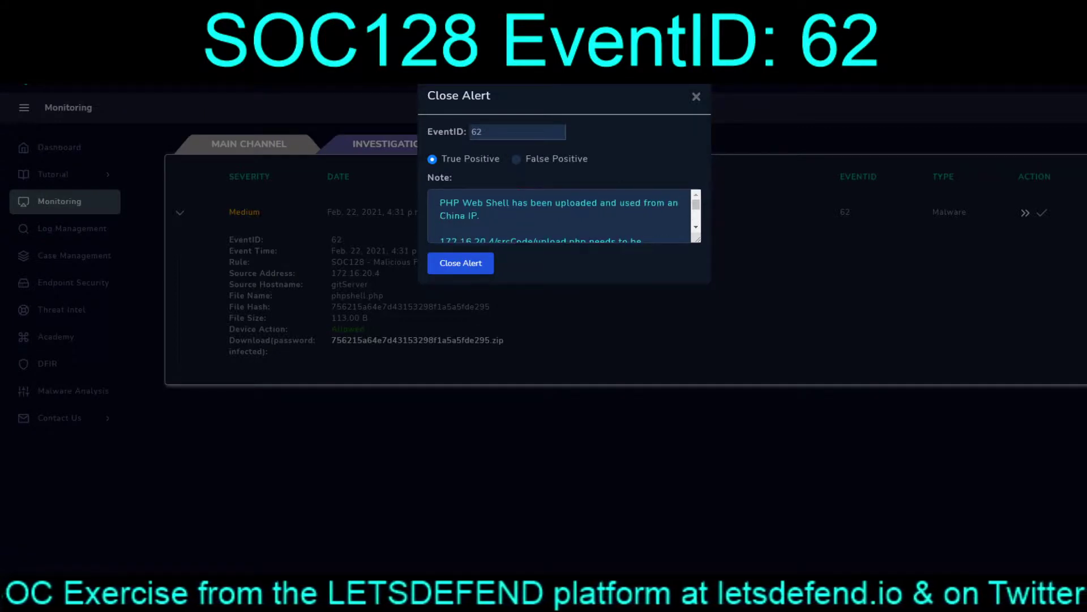
Enlarge the note field to show the full text and append "Allow Chinese IPs should be blocked!" to its first paragraph
left_click_drag(699, 240, 699, 474)
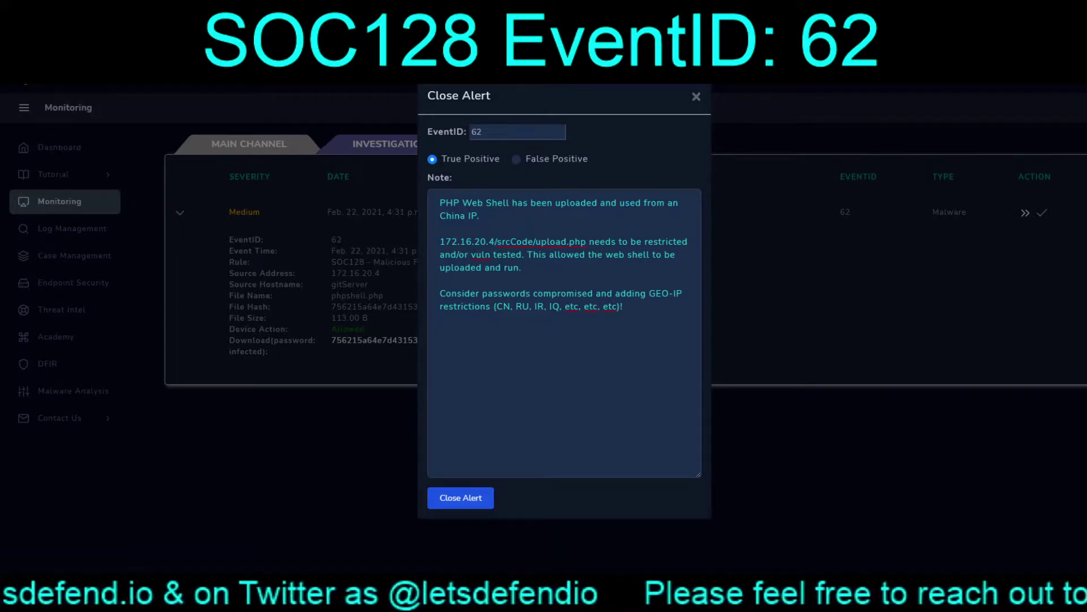
type("Allow Chi")
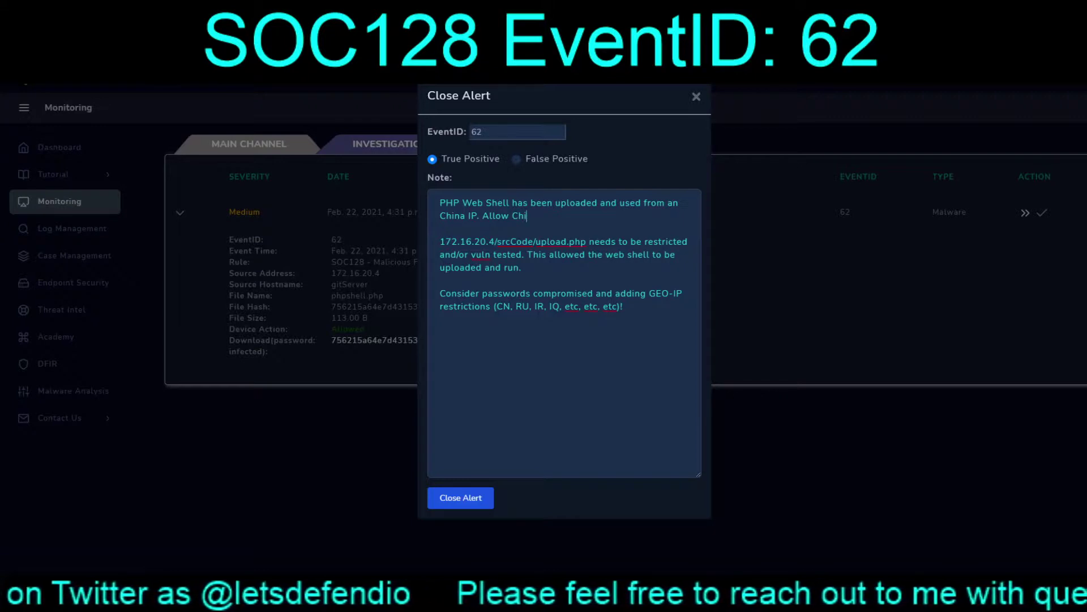
type("ne")
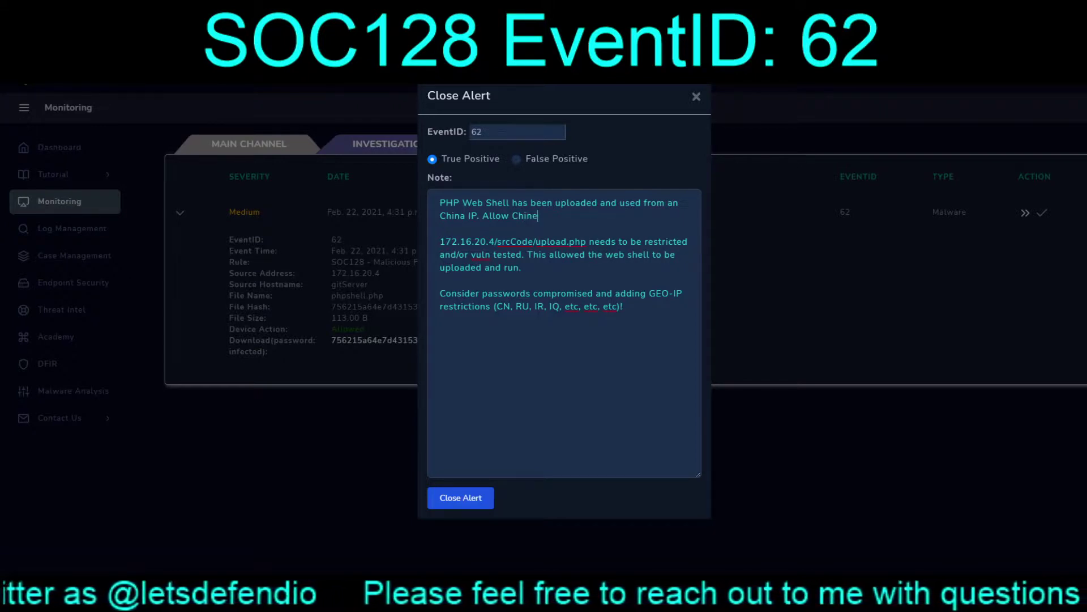
type("se IPs sh")
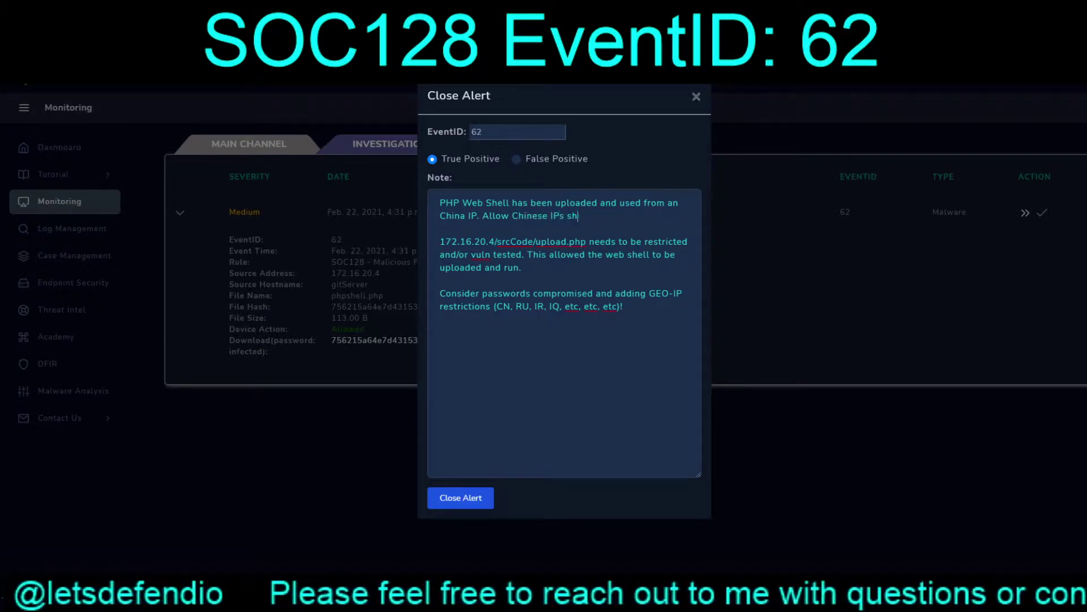
type("ould be blocked")
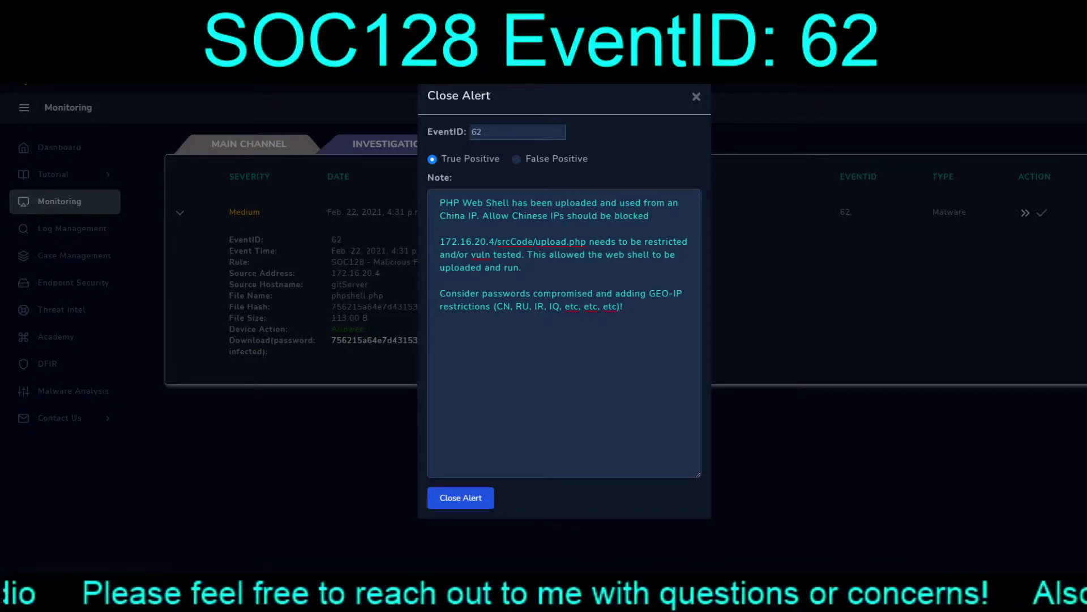
type("!")
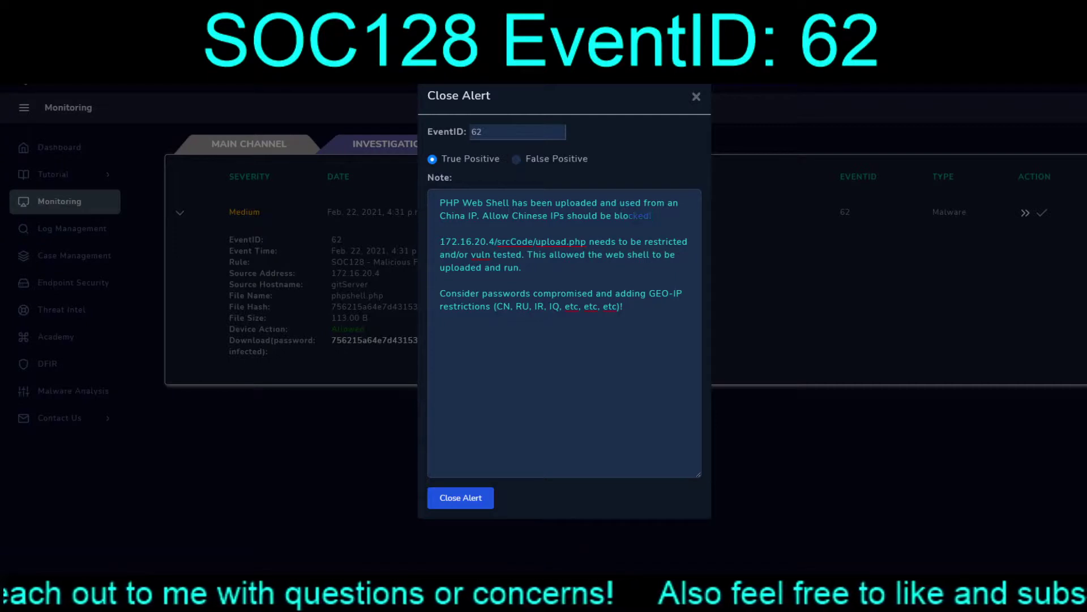
Correct "Allow" to "All" in the note's Chinese IPs sentence, check the sentence, and close the alert as True Positive
left_click(440, 216)
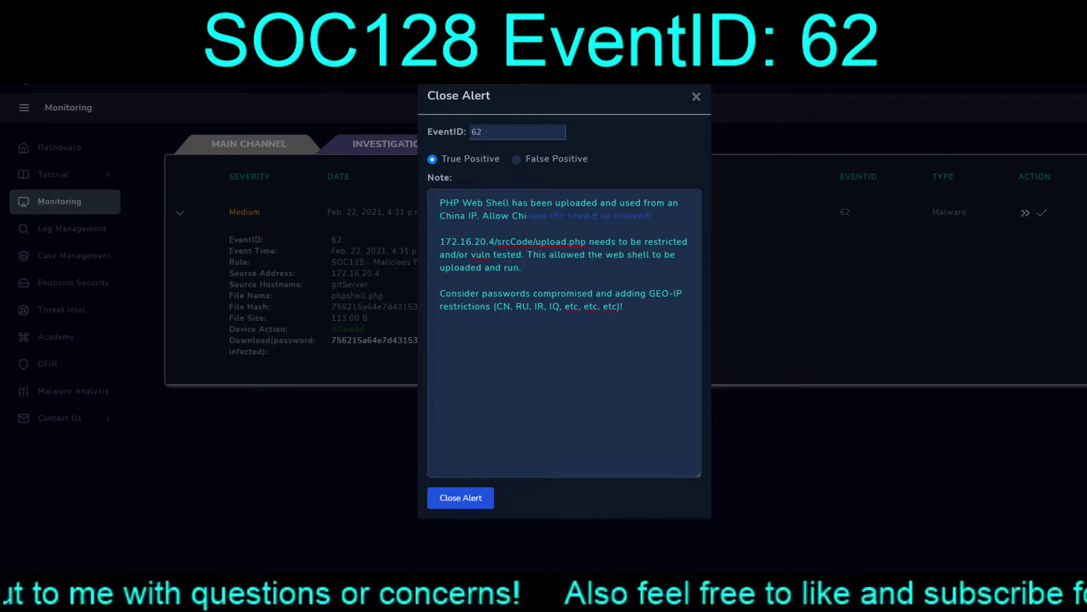
left_click(501, 216)
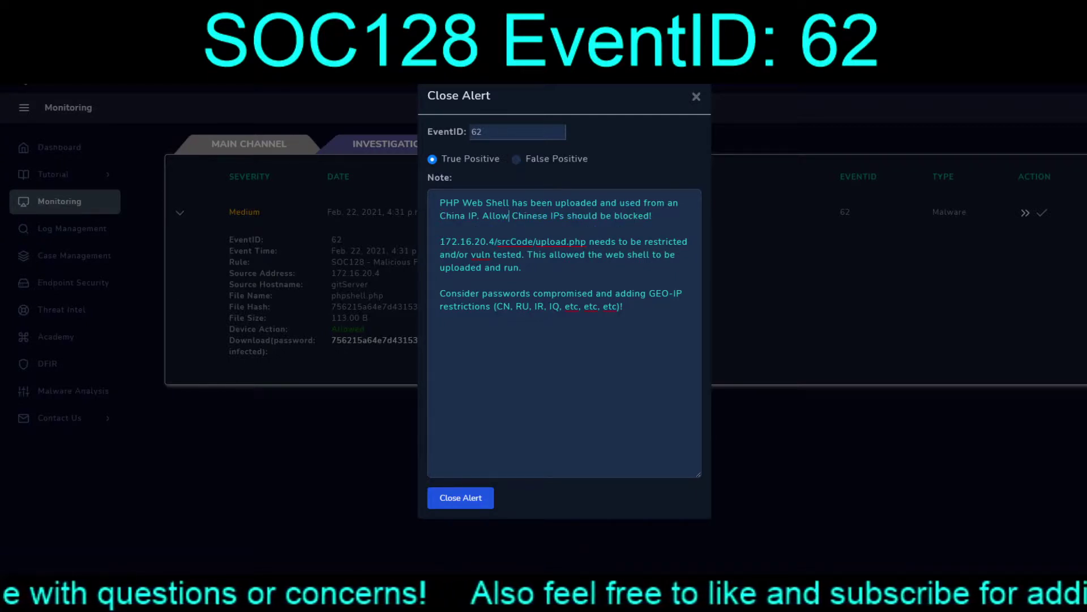
key("BackSpace")
key("BackSpace")
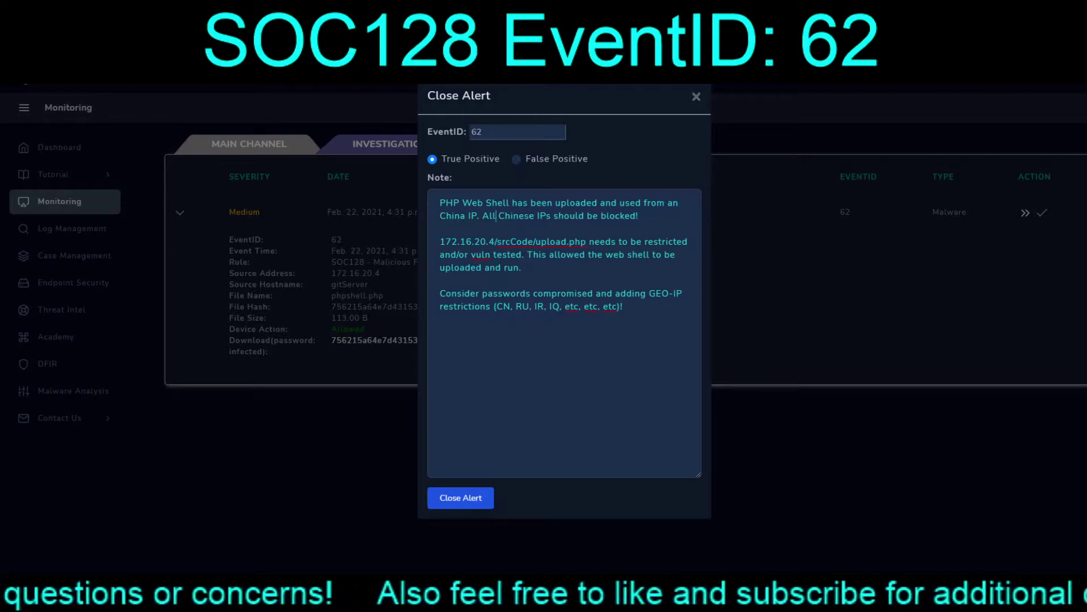
left_click_drag(638, 216, 483, 215)
left_click(555, 255)
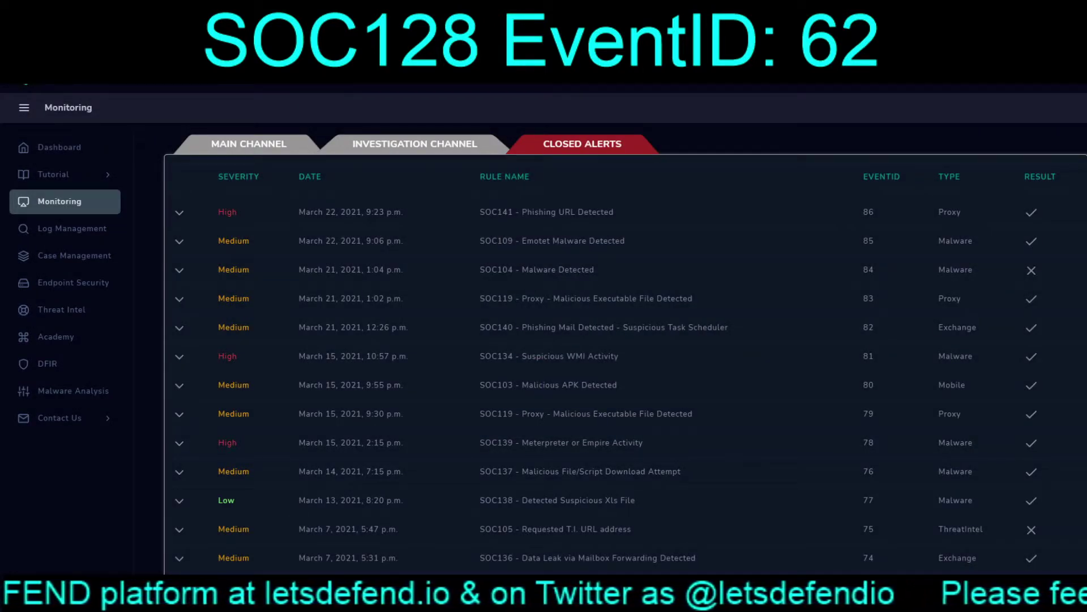
Find EventID 62 among the closed alerts, review its answers and analyst note, and return to the main channel's alert list
scroll(626, 339, "down", 1)
scroll(625, 340, "down", 5)
scroll(625, 339, "down", 3)
scroll(625, 340, "up", 2)
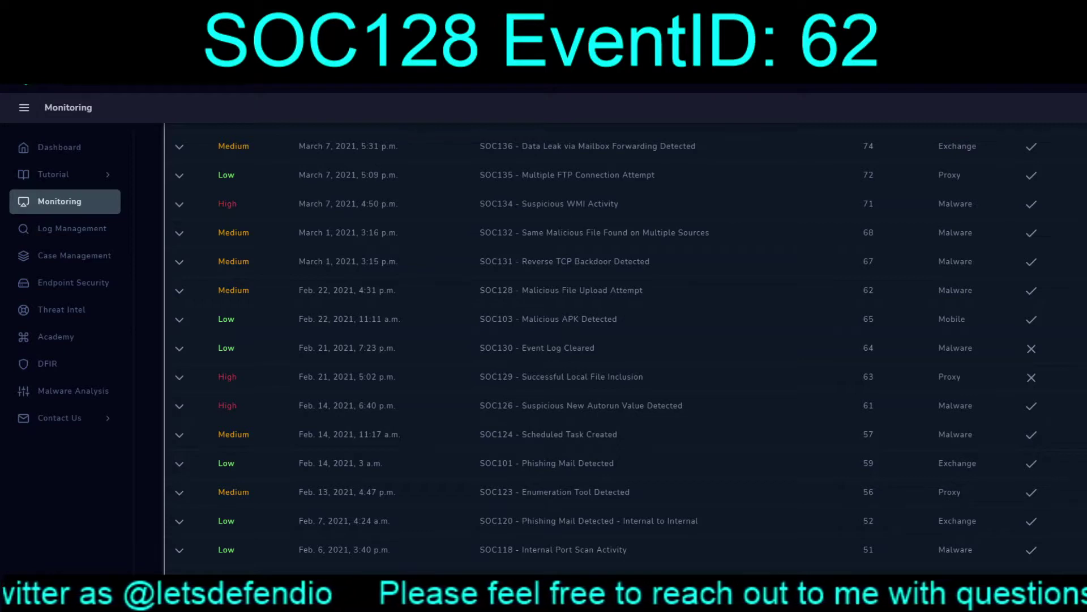
left_click(179, 319)
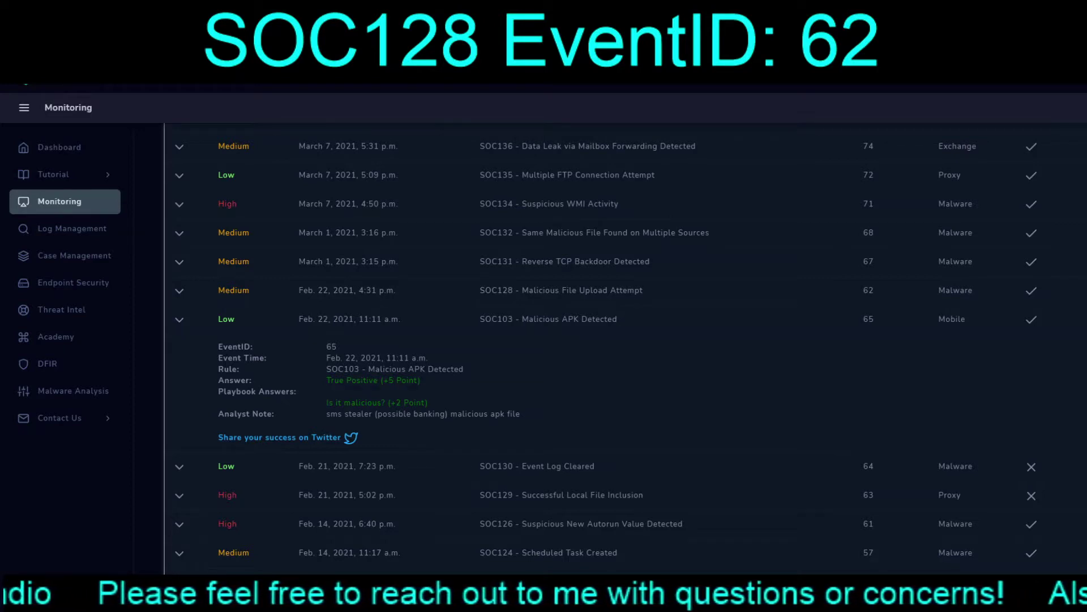
left_click(179, 291)
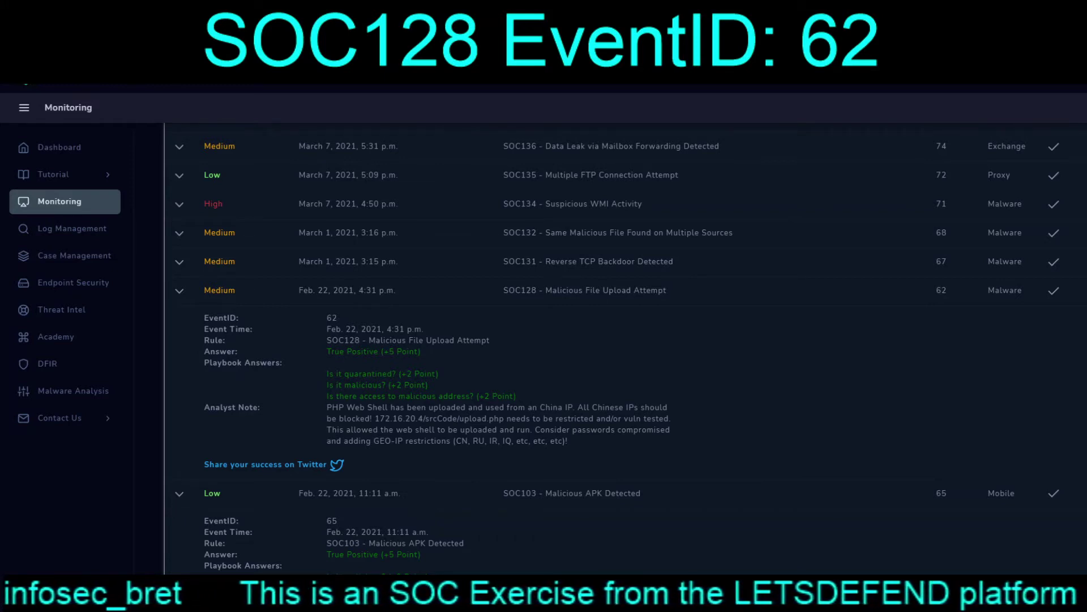
scroll(623, 340, "up", 10)
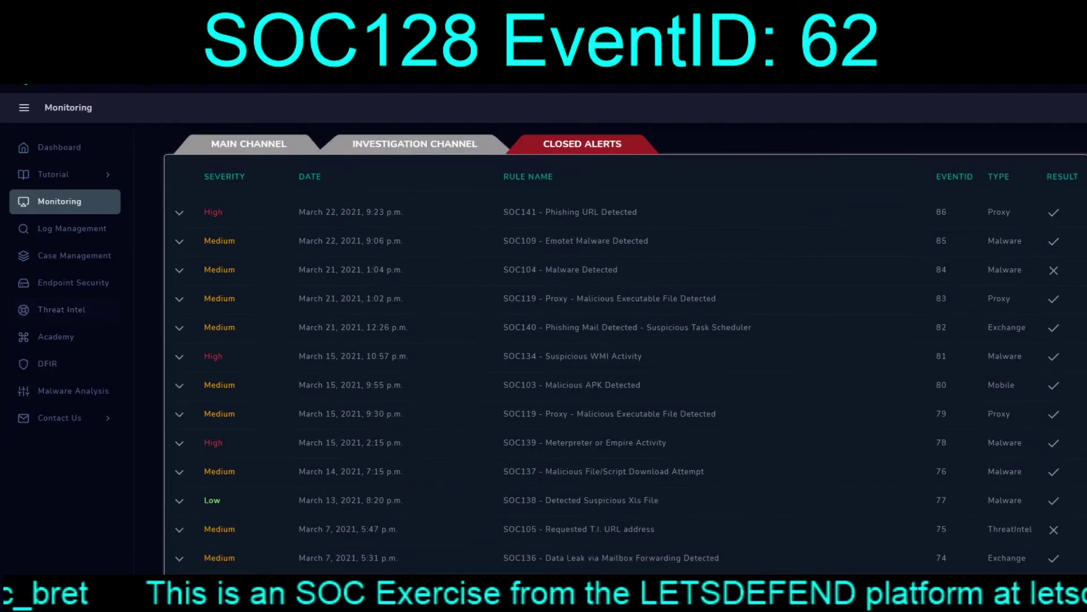
left_click(249, 144)
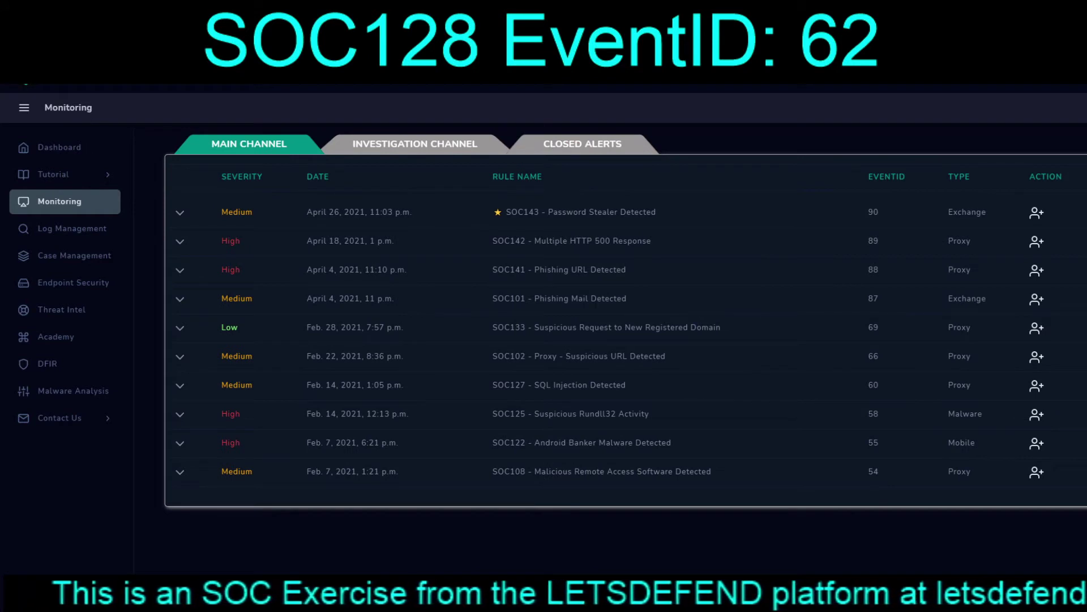